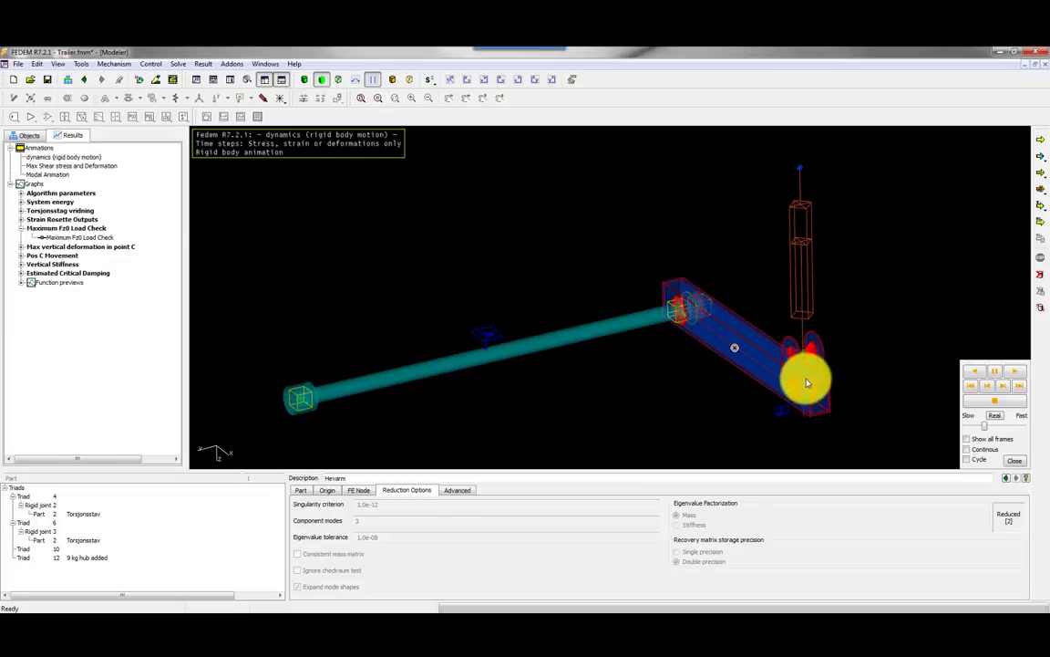
- Review the general properties of the hub triad at the lever arm's outer end, including its additional mass and constraints
{"action": "left_click", "coordinate": [661, 414]}
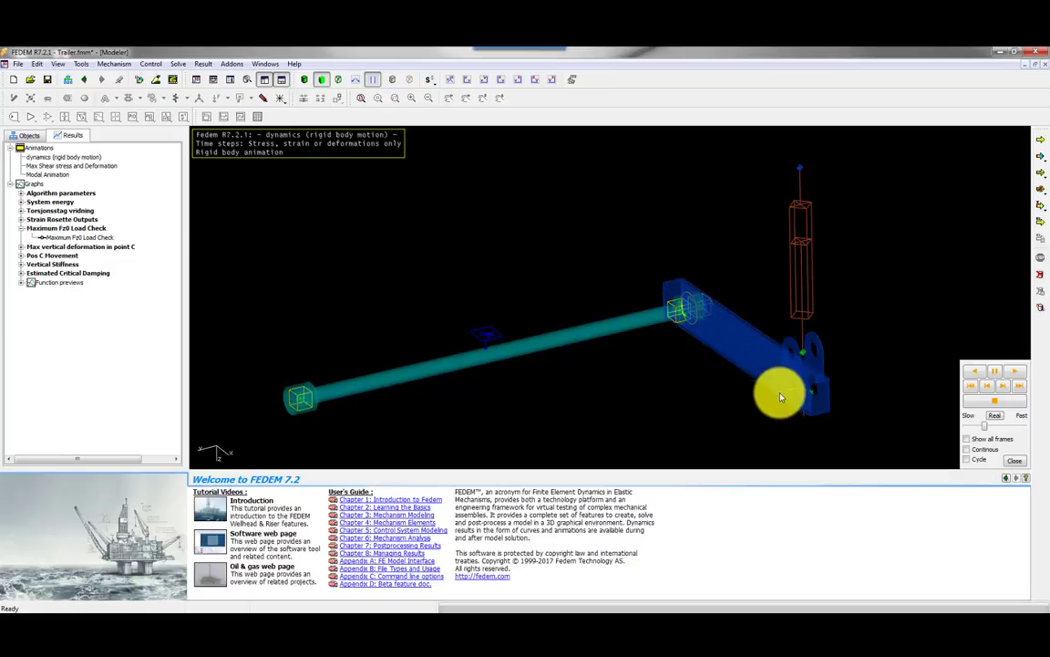
{"action": "left_click", "coordinate": [796, 393]}
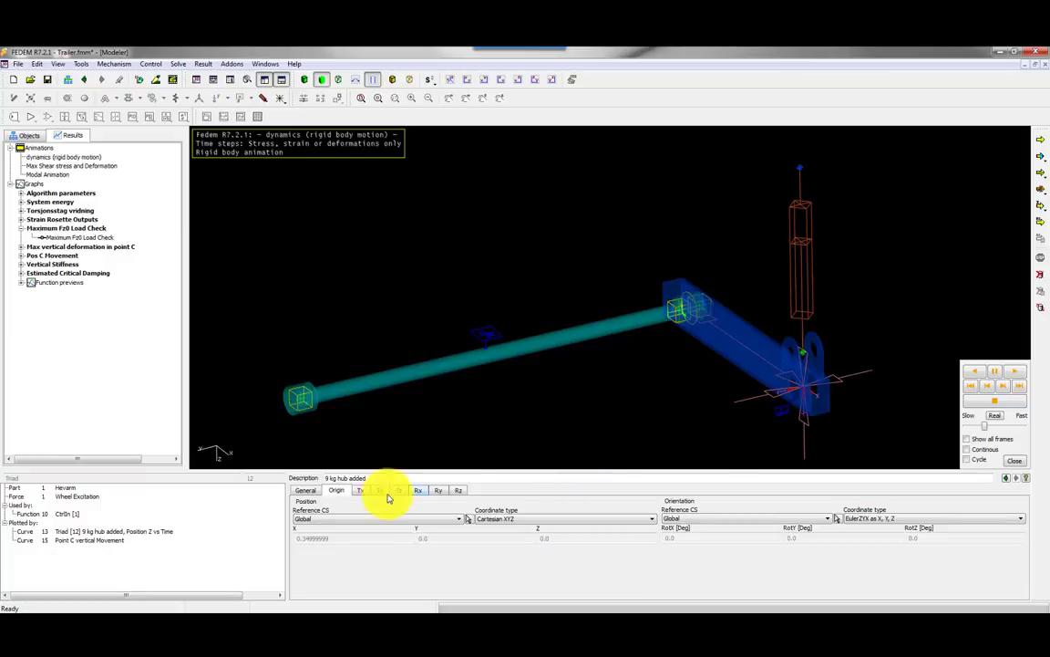
{"action": "left_click", "coordinate": [307, 490]}
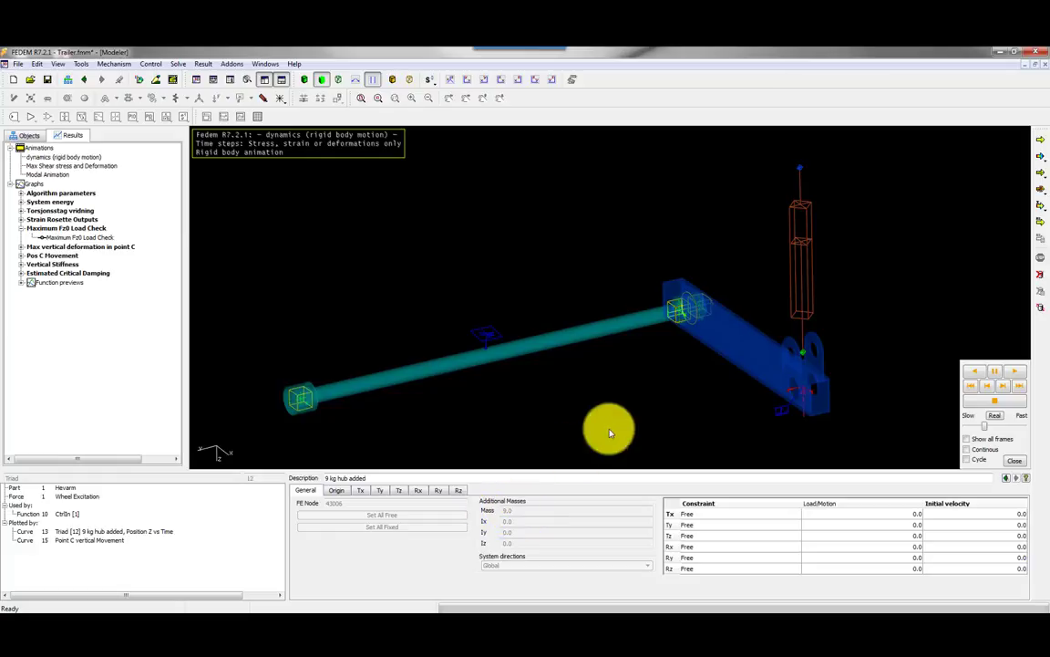
{"action": "left_click", "coordinate": [652, 380]}
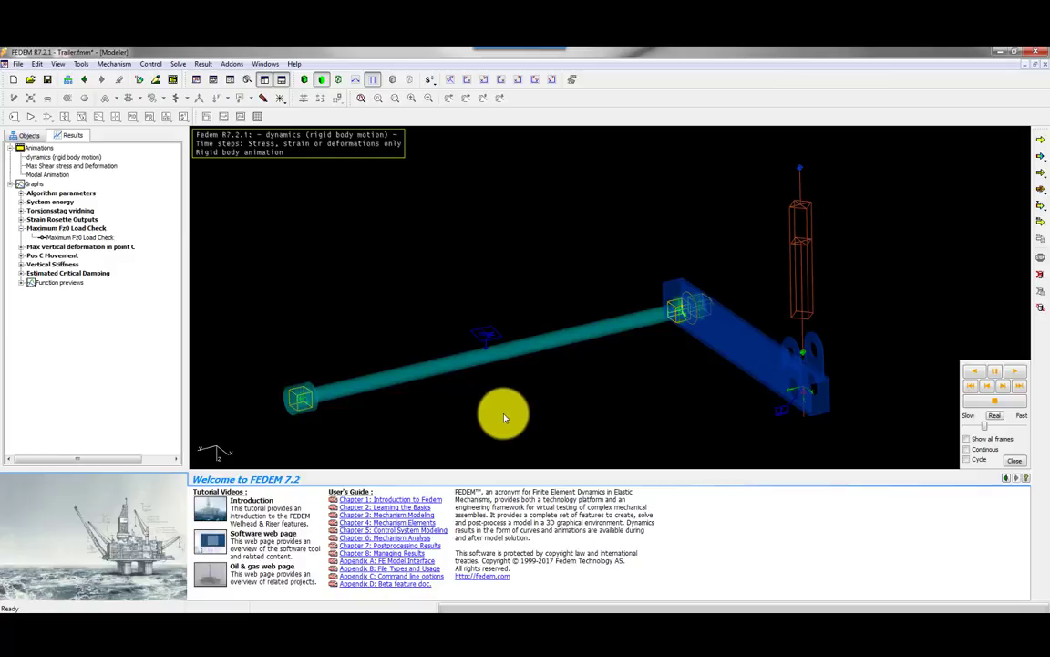
- Check the structural damping settings of the Torsjonsstav and Hevarm parts
{"action": "left_click", "coordinate": [447, 371]}
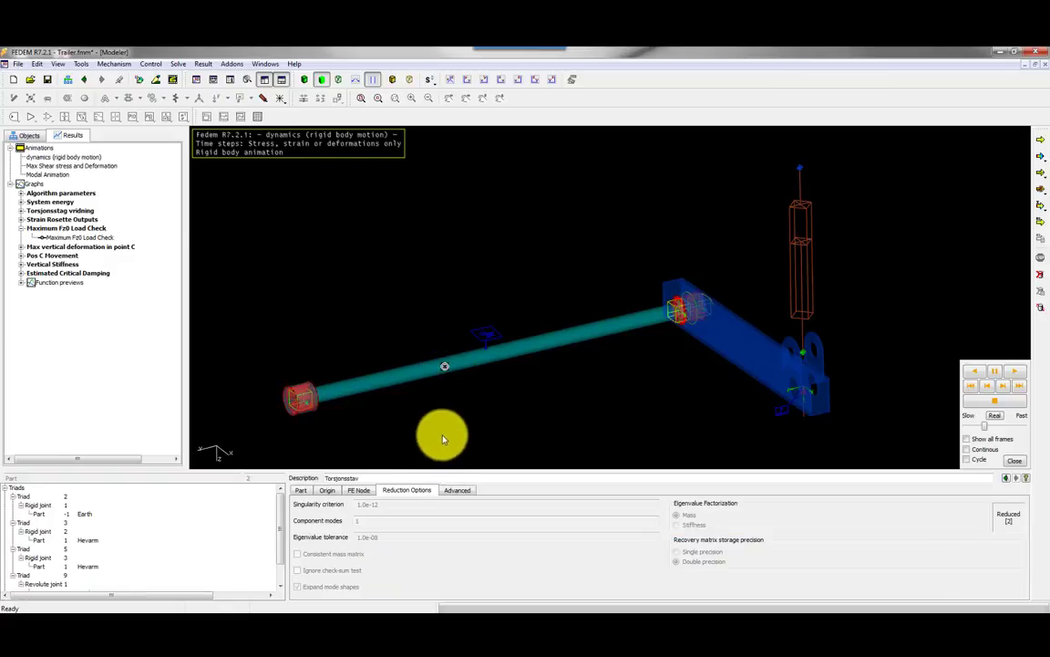
{"action": "left_click", "coordinate": [304, 491]}
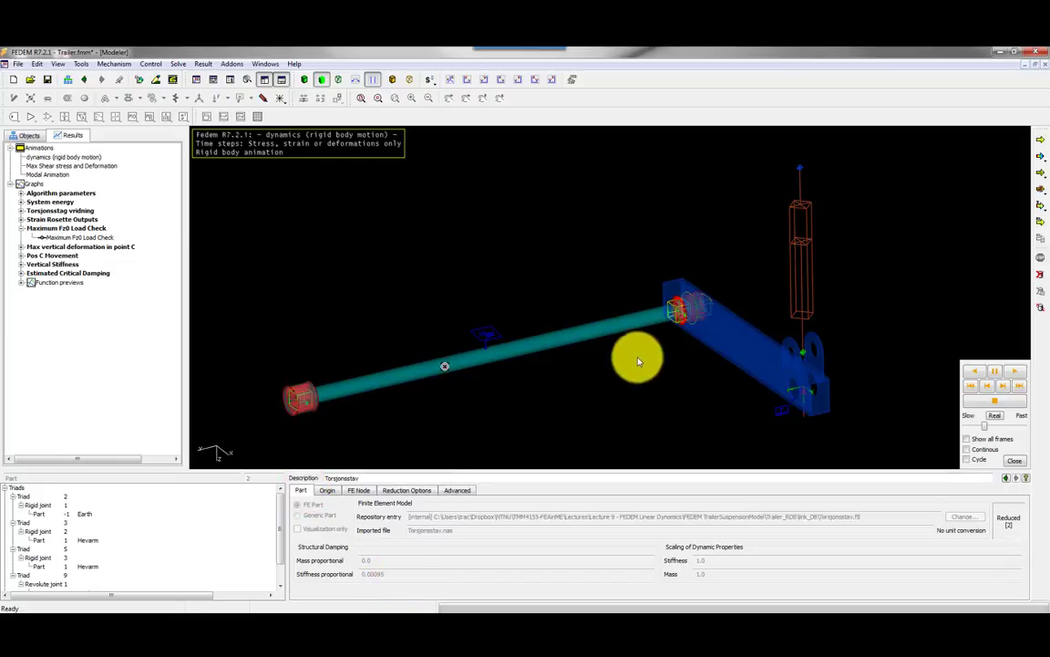
{"action": "left_click", "coordinate": [730, 339]}
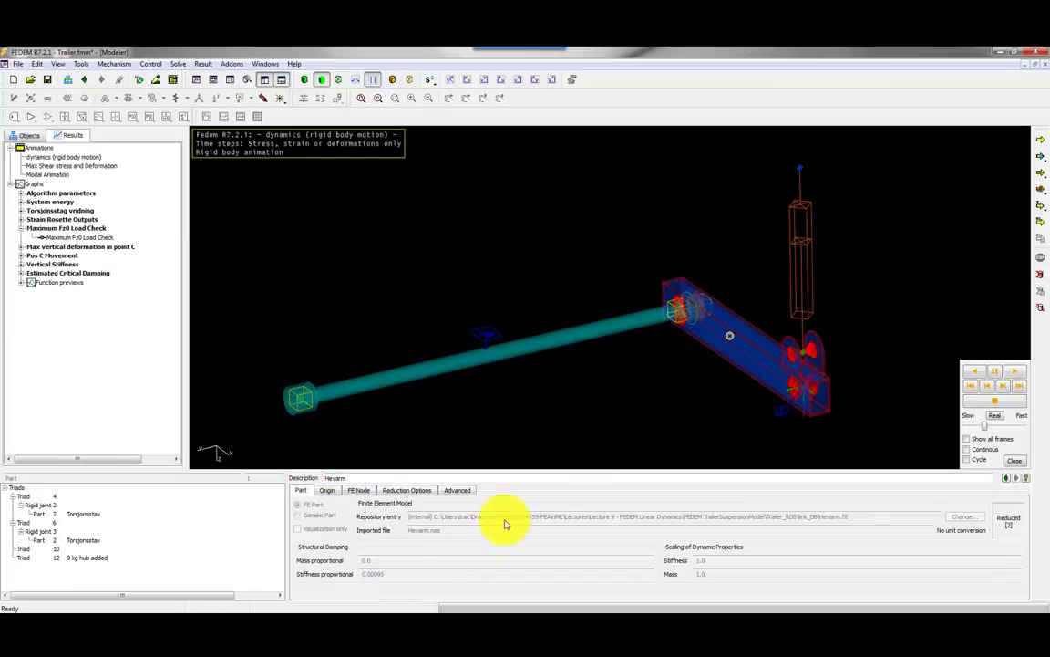
{"action": "left_click", "coordinate": [399, 379]}
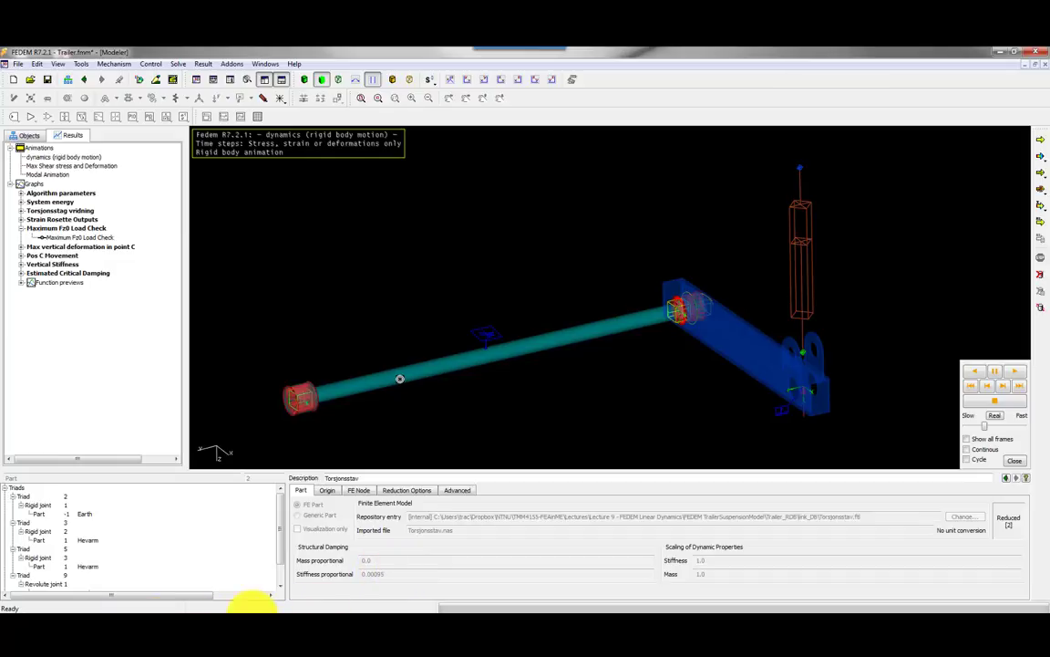
- Load and play the Modal Animation for system mode 1 at time 0.0 with a scale of 0.1
{"action": "left_click", "coordinate": [50, 175]}
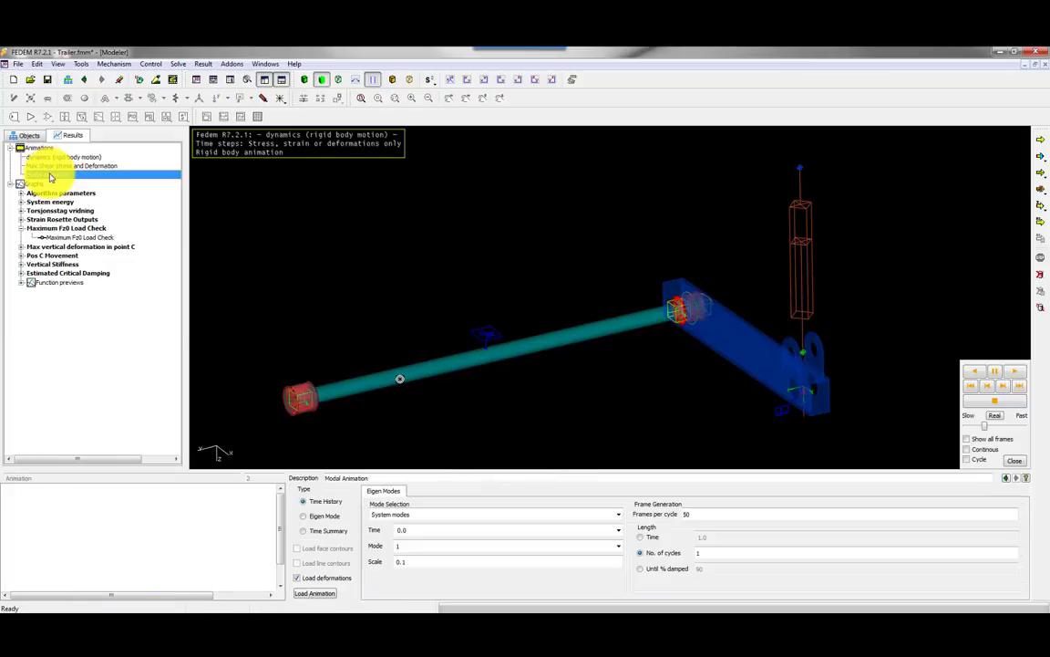
{"action": "left_click", "coordinate": [314, 594]}
{"action": "left_click", "coordinate": [1013, 372]}
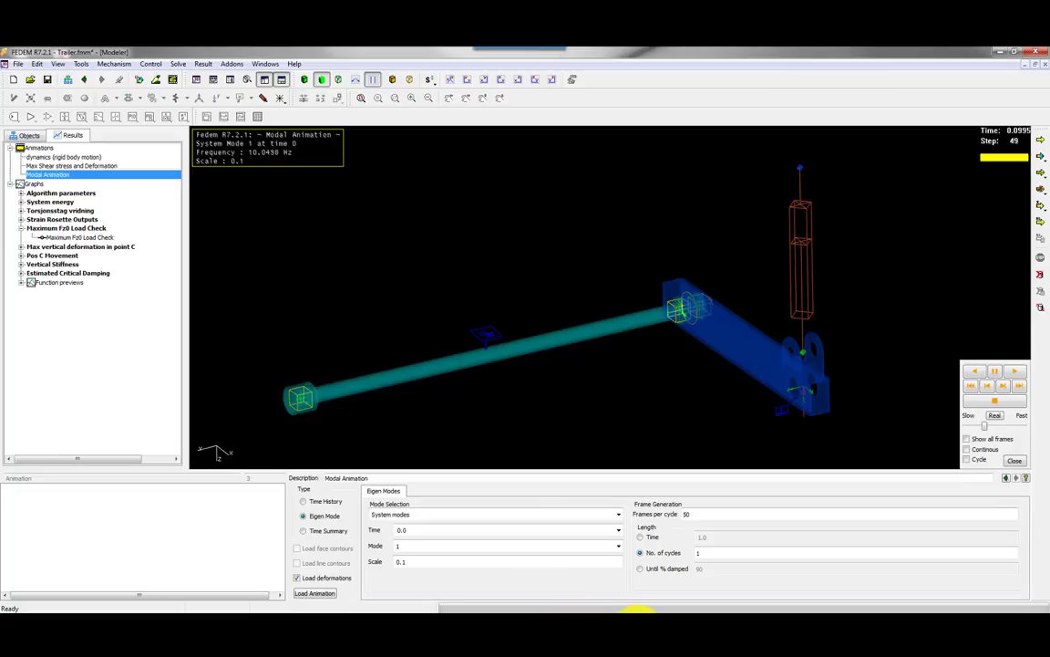
- Examine the stiffness proportional damping formula in the Structural Damping Excel workbook, and return to FEDEM to compare it with the Hevarm part's setting
{"action": "left_click", "coordinate": [636, 609]}
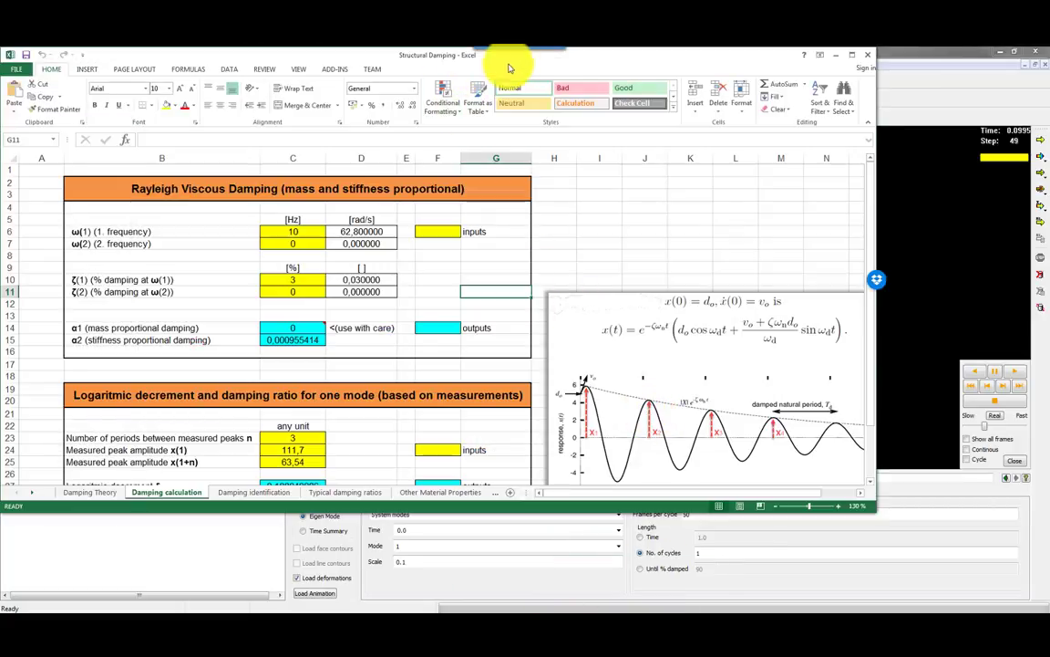
{"action": "left_click_drag", "start_coordinate": [518, 57], "coordinate": [619, 88]}
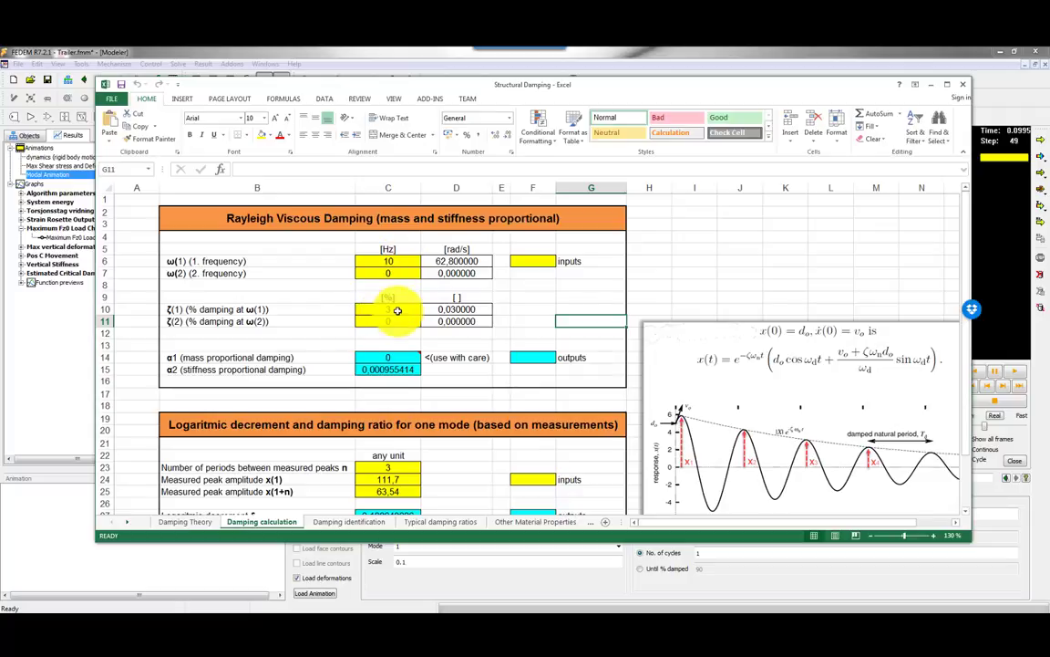
{"action": "left_click", "coordinate": [408, 369]}
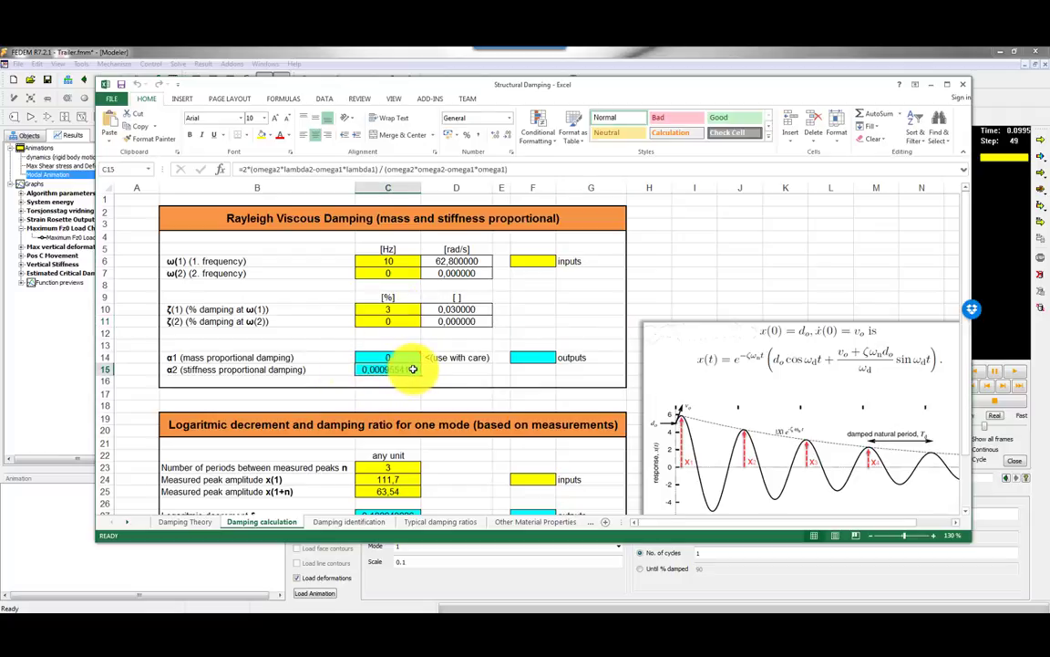
{"action": "left_click", "coordinate": [931, 83]}
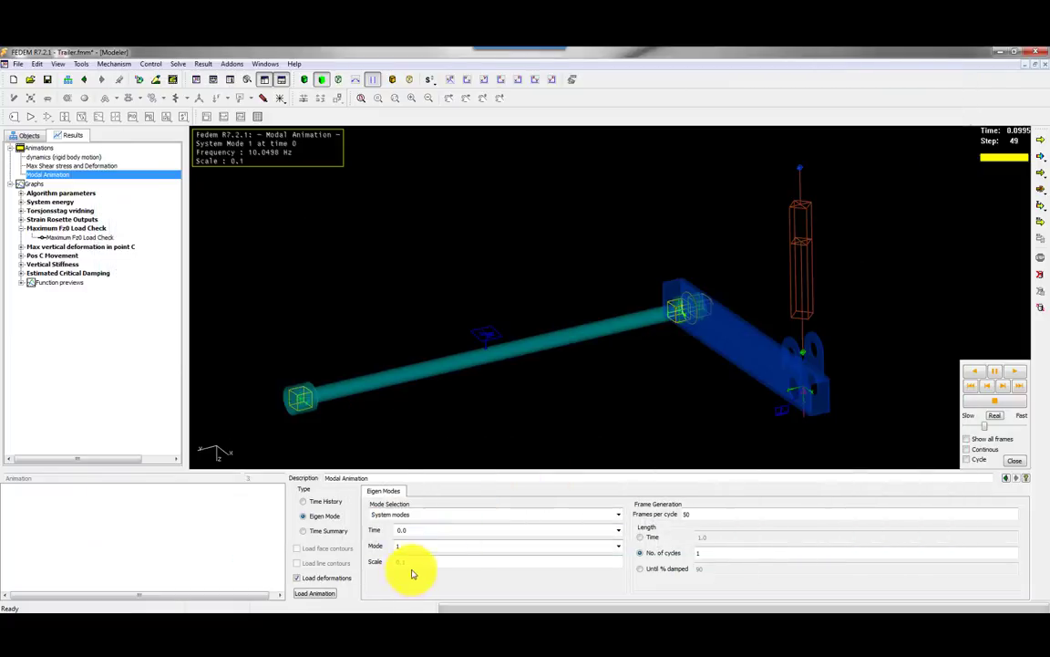
{"action": "left_click", "coordinate": [554, 338]}
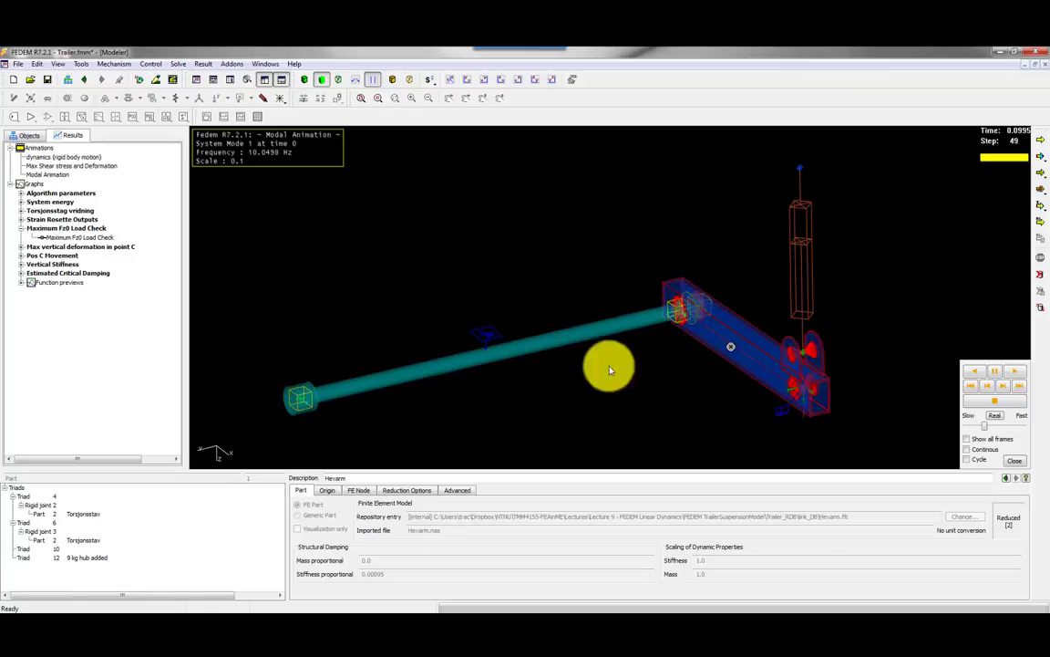
{"action": "left_click", "coordinate": [456, 291]}
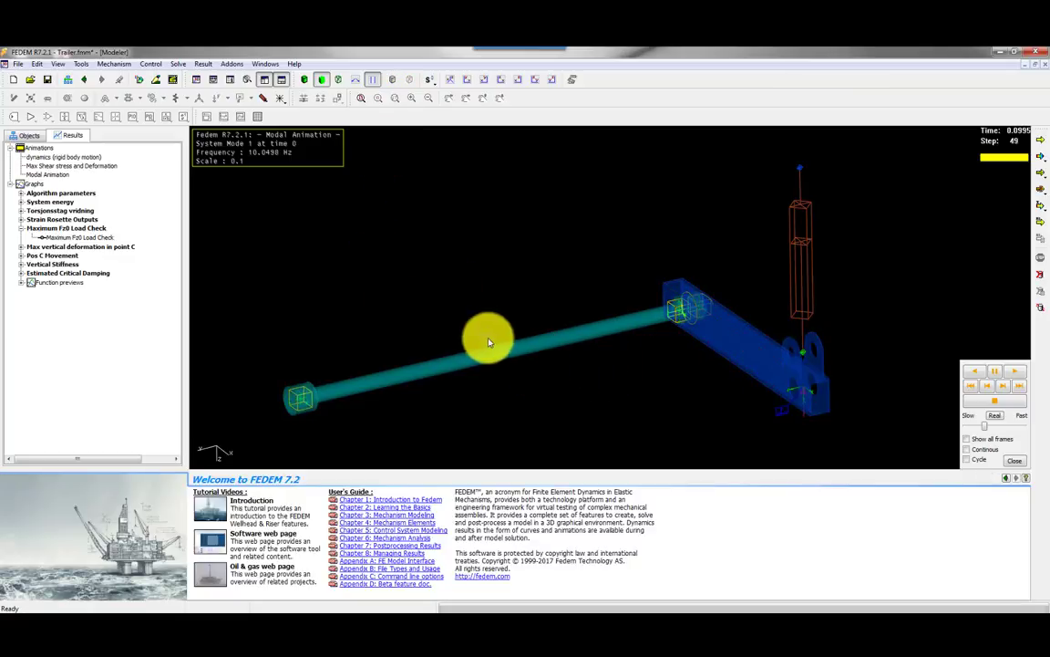
- Open the item appearance of the Torsjonsstav torsion bar and display the finite element mesh lines with the surfaces
{"action": "scroll", "coordinate": [463, 352], "scroll_direction": "up", "scroll_amount": 5}
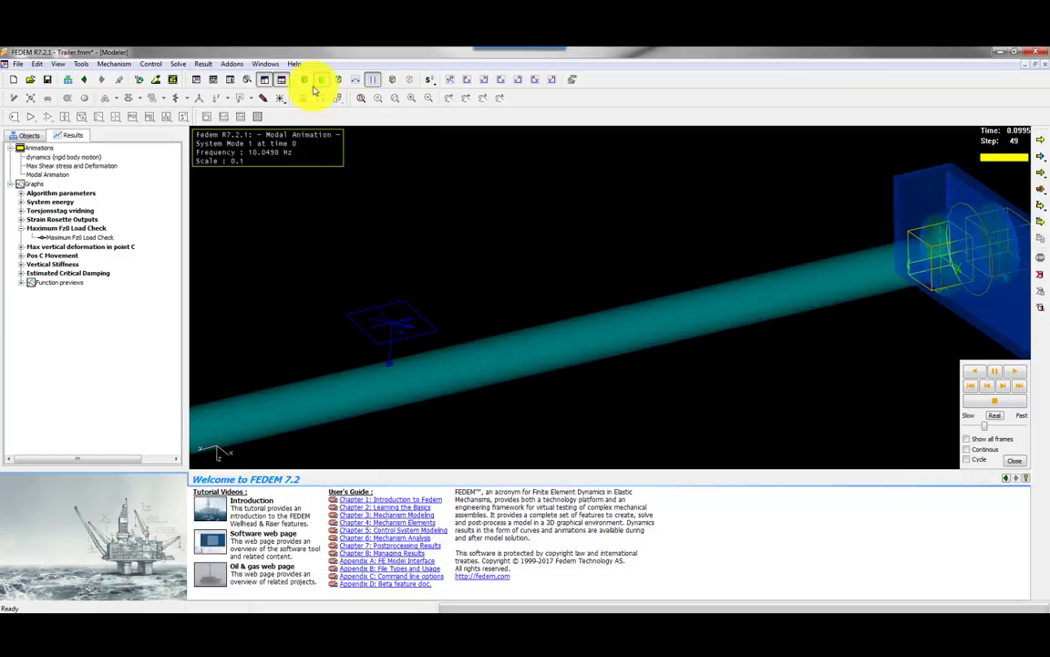
{"action": "left_click", "coordinate": [159, 80]}
{"action": "left_click", "coordinate": [461, 367]}
{"action": "left_click", "coordinate": [746, 171]}
{"action": "left_click", "coordinate": [734, 191]}
{"action": "left_click", "coordinate": [547, 336]}
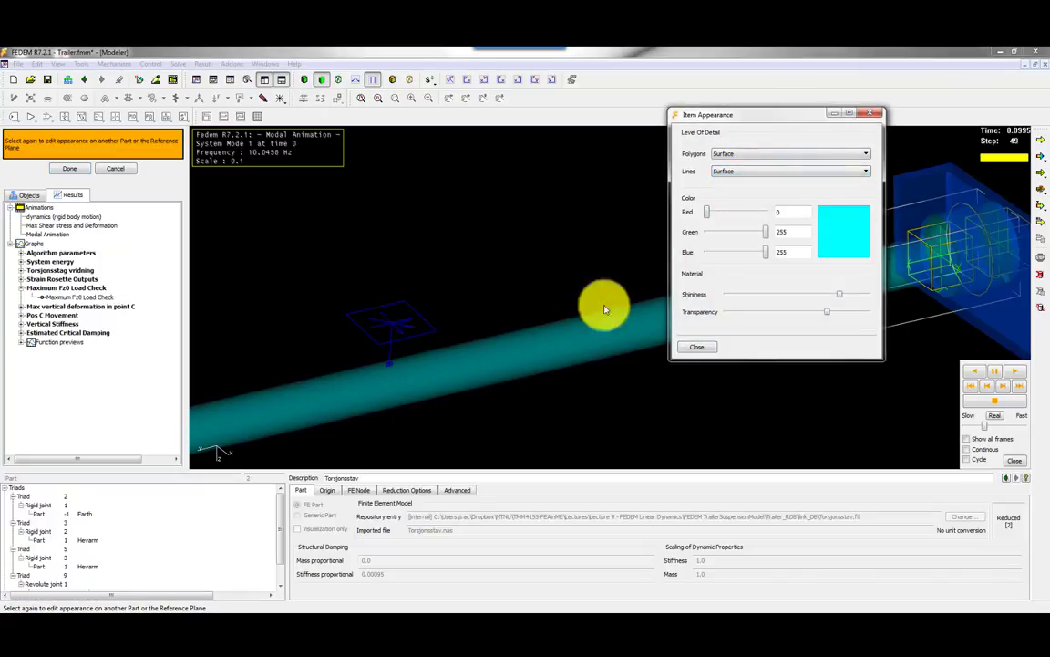
{"action": "left_click", "coordinate": [739, 171]}
{"action": "left_click", "coordinate": [738, 171]}
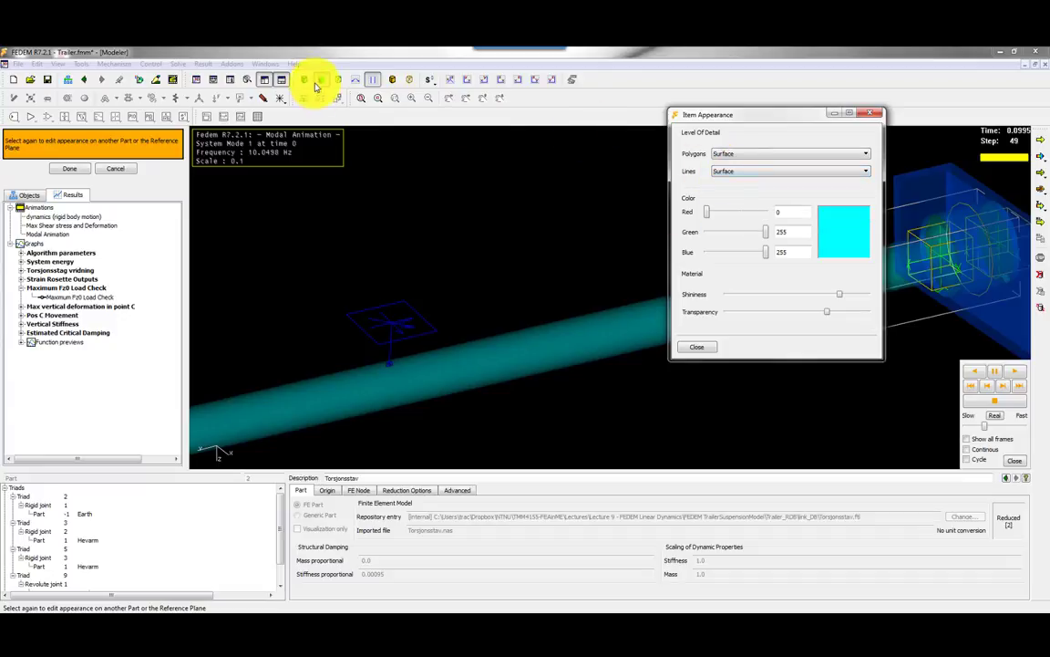
{"action": "left_click", "coordinate": [307, 81]}
- Make the torsion bar fully opaque by reducing its transparency to the minimum, and close its appearance settings
{"action": "scroll", "coordinate": [422, 375], "scroll_direction": "up", "scroll_amount": 3}
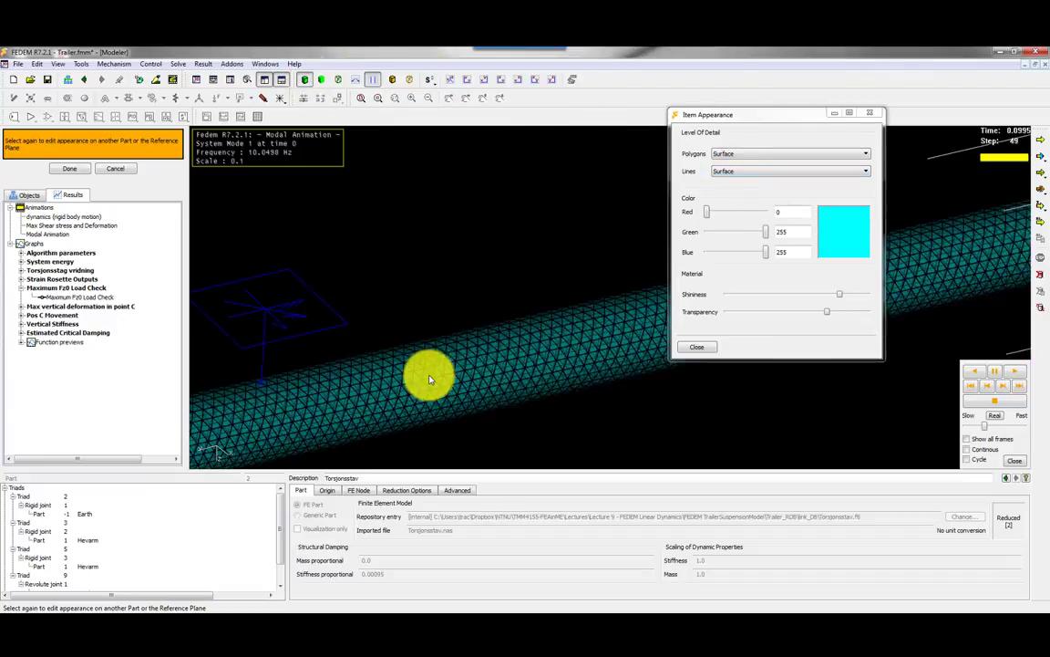
{"action": "scroll", "coordinate": [432, 375], "scroll_direction": "up", "scroll_amount": 3}
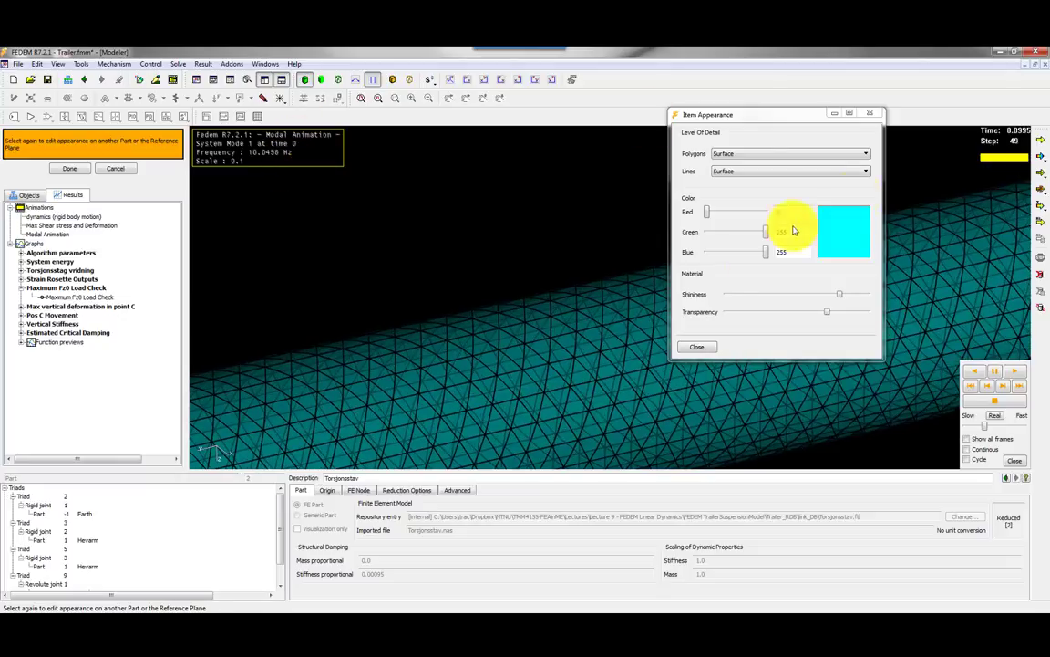
{"action": "left_click_drag", "start_coordinate": [830, 318], "coordinate": [726, 315]}
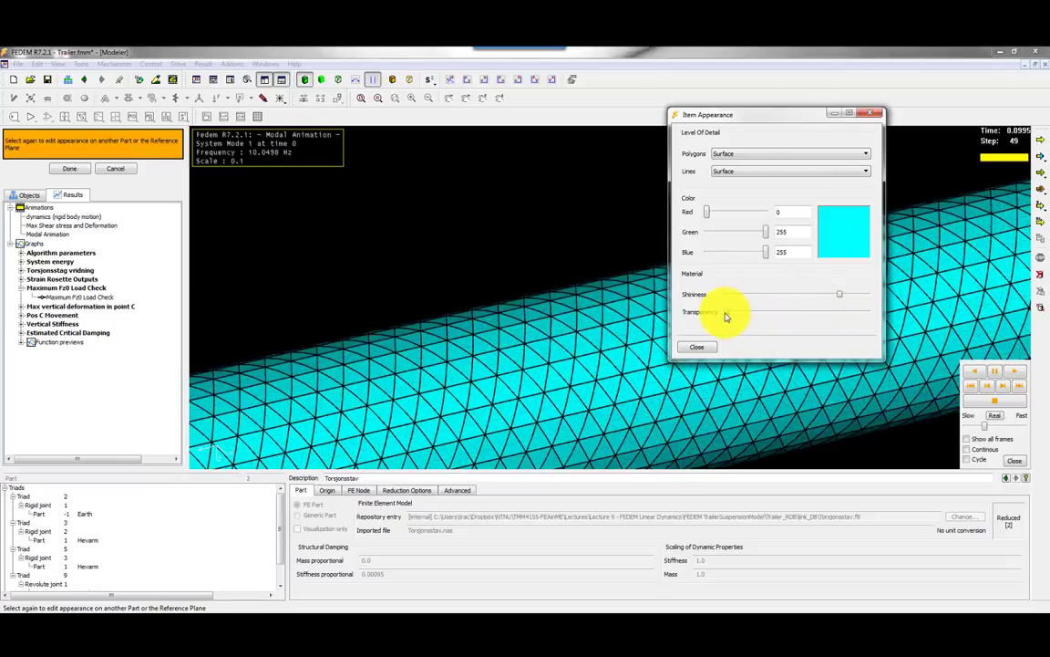
{"action": "left_click", "coordinate": [697, 347]}
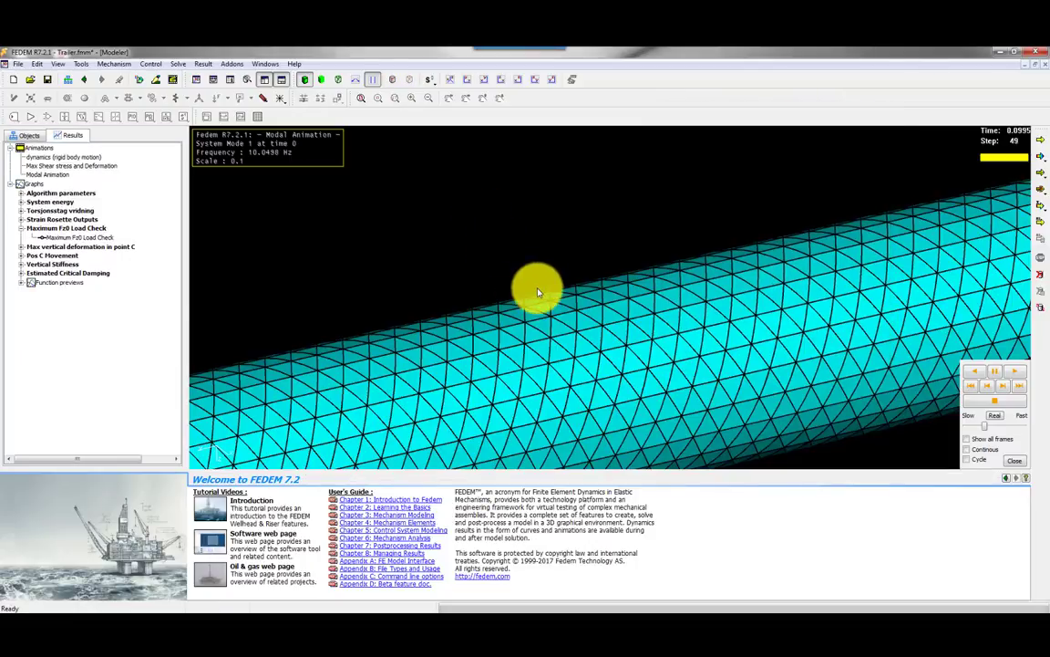
- Discard the existing dynamics simulation results to unlock the trailer model for editing
{"action": "scroll", "coordinate": [566, 249], "scroll_direction": "down", "scroll_amount": 2}
{"action": "scroll", "coordinate": [569, 246], "scroll_direction": "down", "scroll_amount": 1}
{"action": "middle_click_drag", "start_coordinate": [467, 284], "coordinate": [527, 313]}
{"action": "scroll", "coordinate": [510, 276], "scroll_direction": "up", "scroll_amount": 2}
{"action": "scroll", "coordinate": [436, 239], "scroll_direction": "up", "scroll_amount": 4}
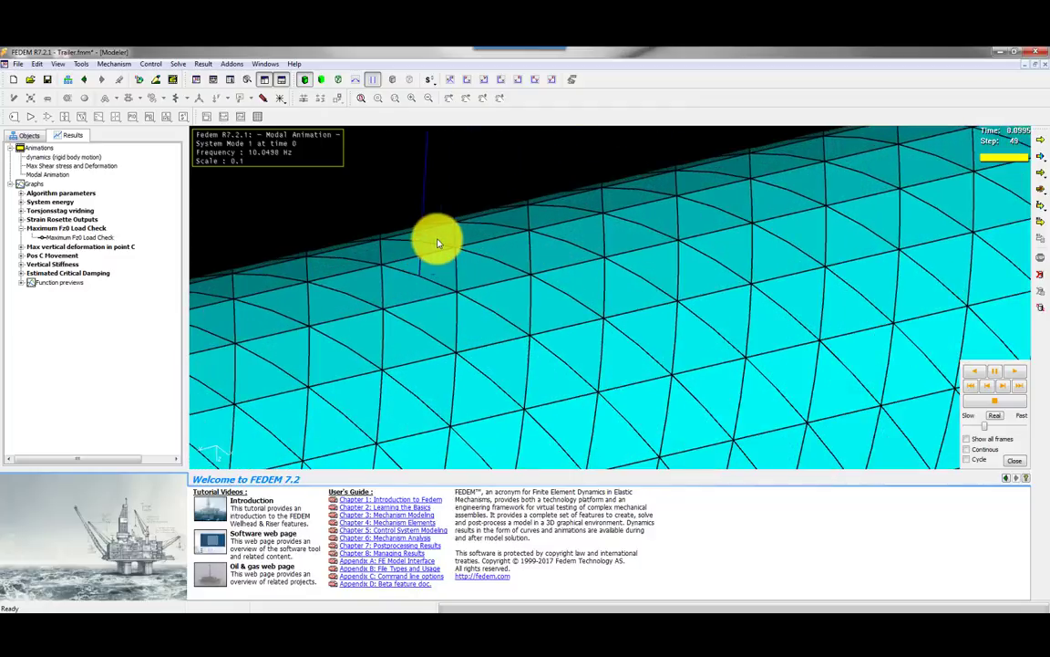
{"action": "scroll", "coordinate": [438, 243], "scroll_direction": "up", "scroll_amount": 1}
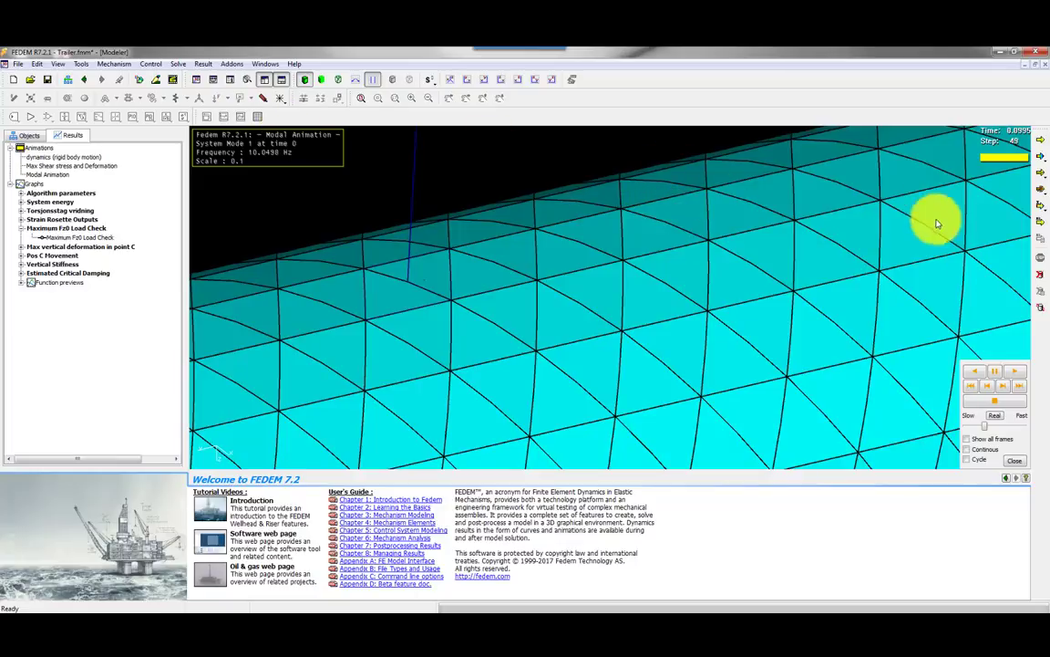
{"action": "left_click", "coordinate": [1040, 275]}
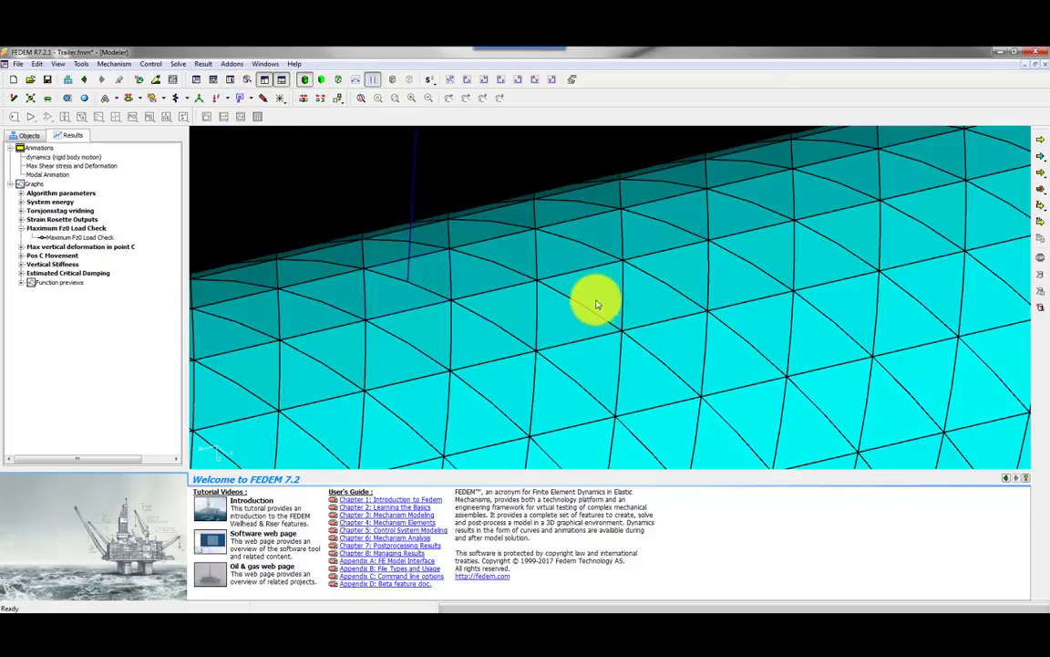
- Create a strain rosette beside the existing one from four neighbouring torsion bar mesh nodes, with its reference direction along the lengthwise element edge
{"action": "left_click", "coordinate": [540, 282]}
{"action": "middle_click", "coordinate": [540, 282]}
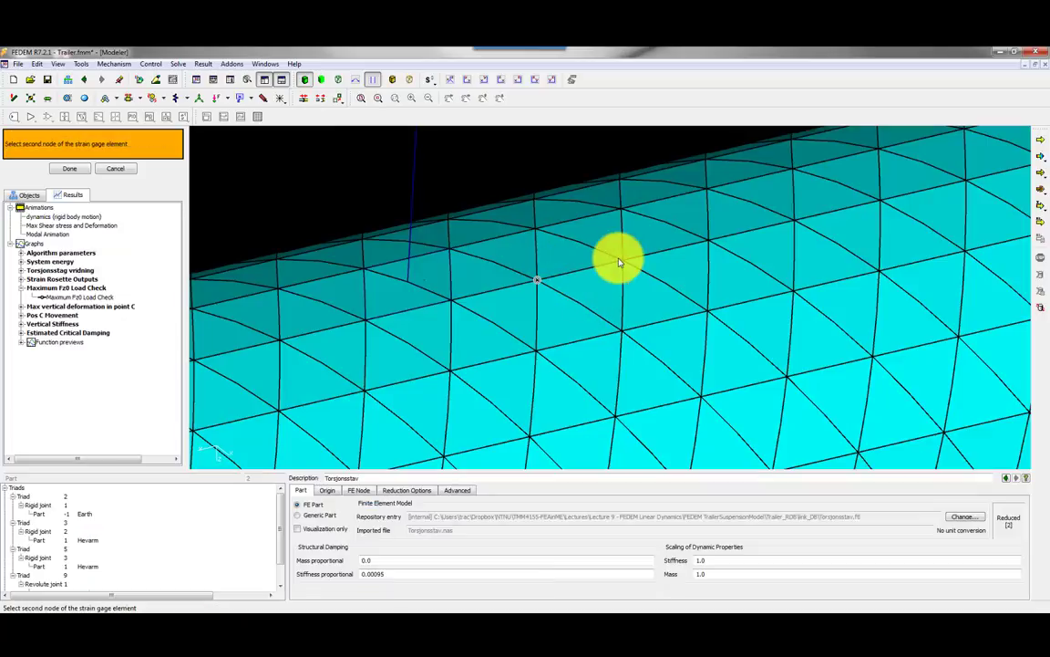
{"action": "left_click", "coordinate": [623, 263]}
{"action": "middle_click", "coordinate": [574, 244]}
{"action": "left_click", "coordinate": [537, 228]}
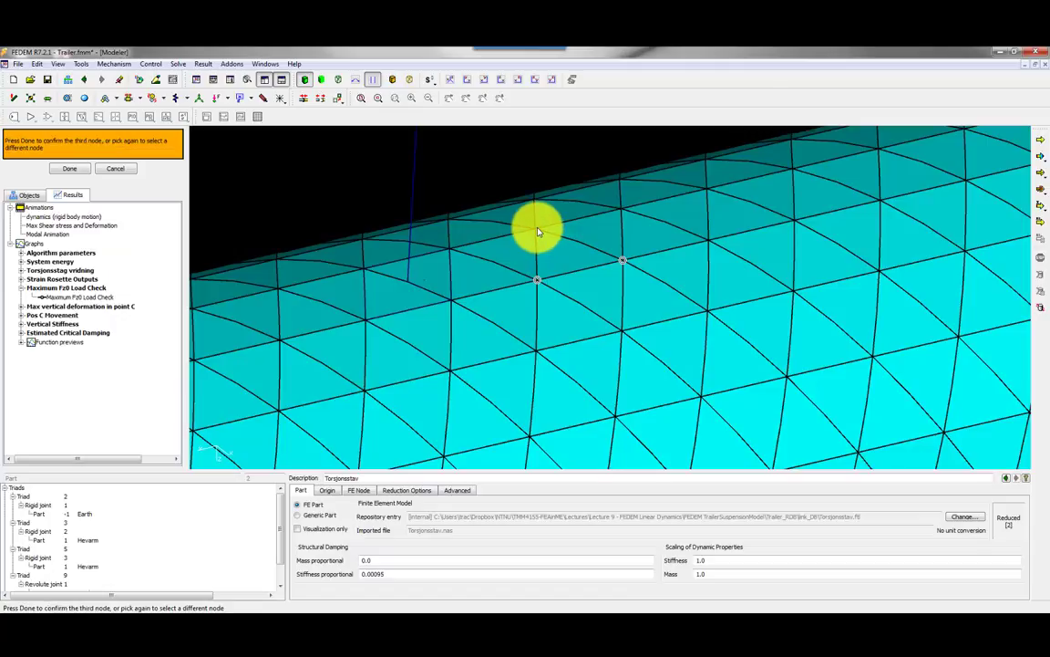
{"action": "middle_click", "coordinate": [492, 244]}
{"action": "left_click", "coordinate": [450, 247]}
{"action": "middle_click", "coordinate": [392, 256]}
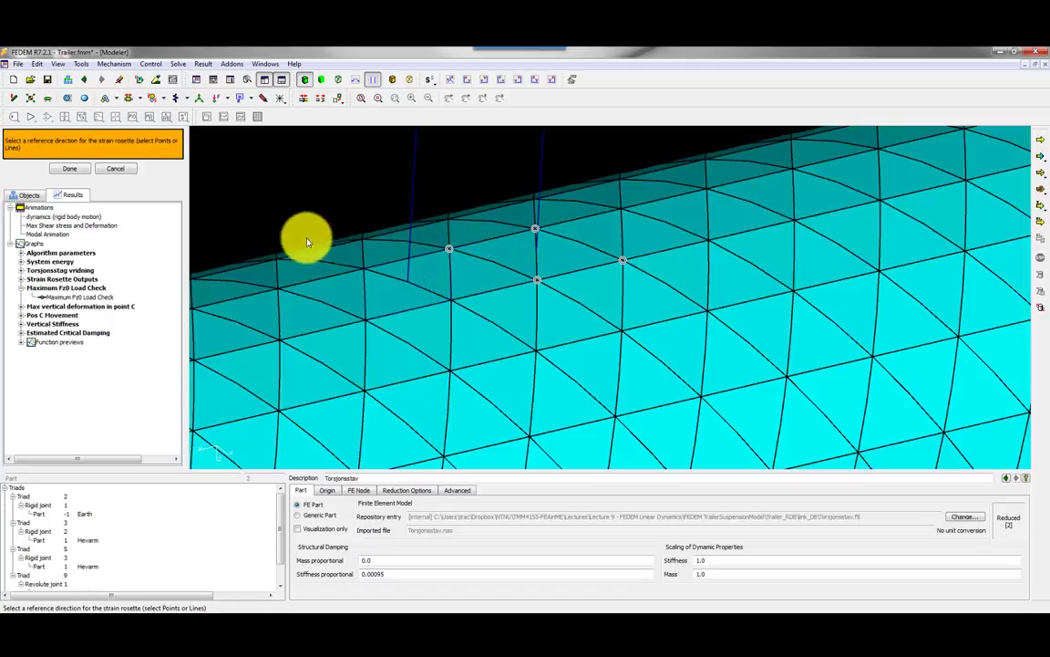
{"action": "left_click", "coordinate": [575, 277]}
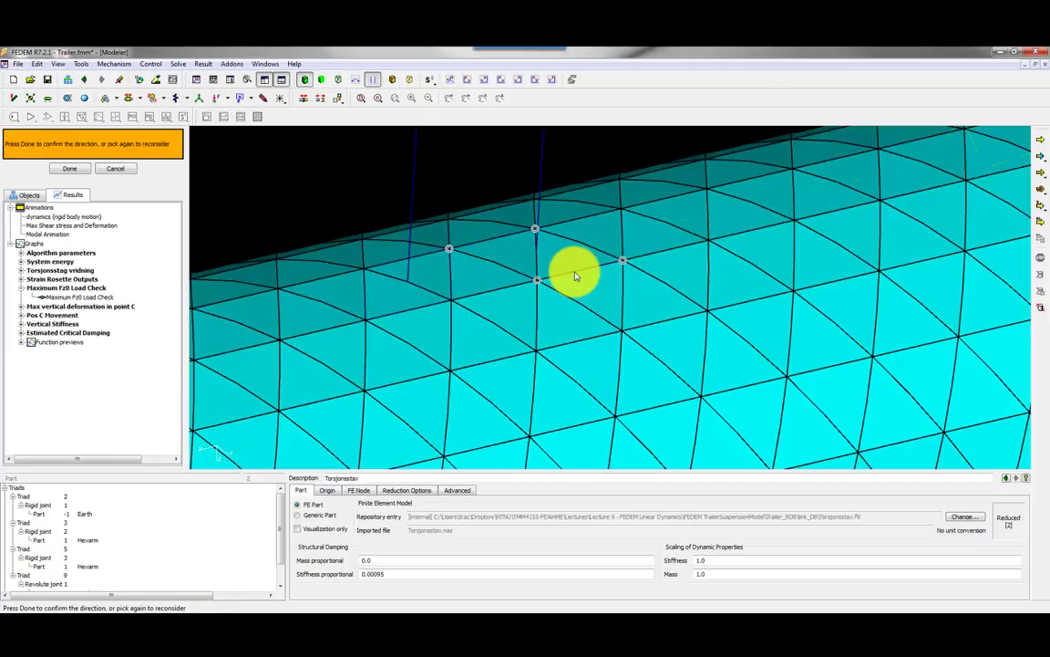
{"action": "left_click", "coordinate": [71, 172]}
- End strain rosette creation and set the new rosette's type to Triple gage 45
{"action": "scroll", "coordinate": [593, 225], "scroll_direction": "down", "scroll_amount": 3}
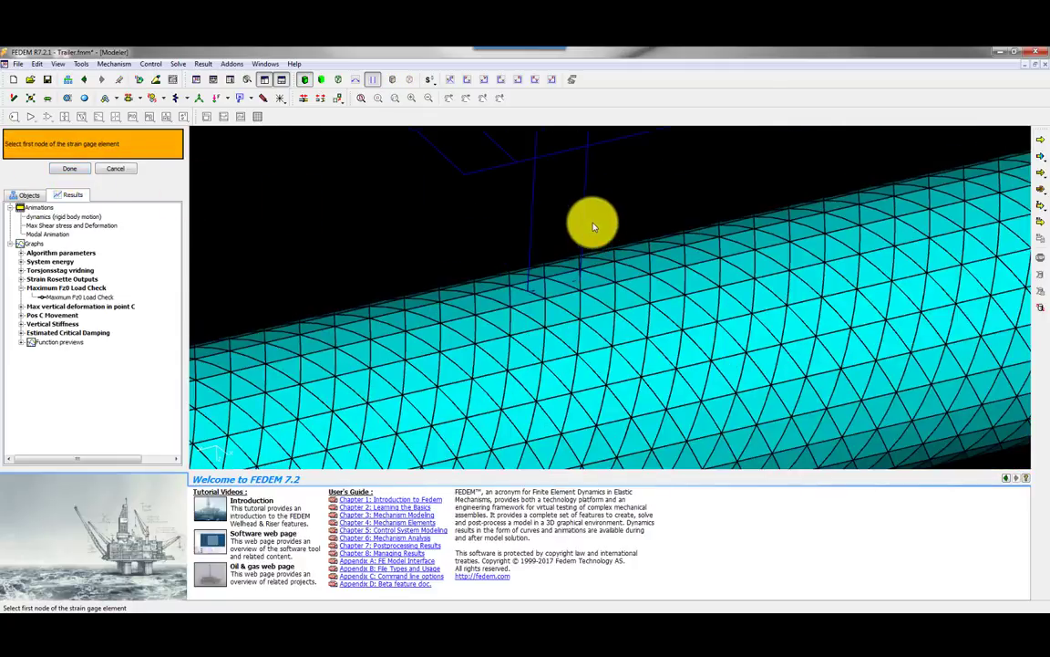
{"action": "scroll", "coordinate": [593, 225], "scroll_direction": "down", "scroll_amount": 2}
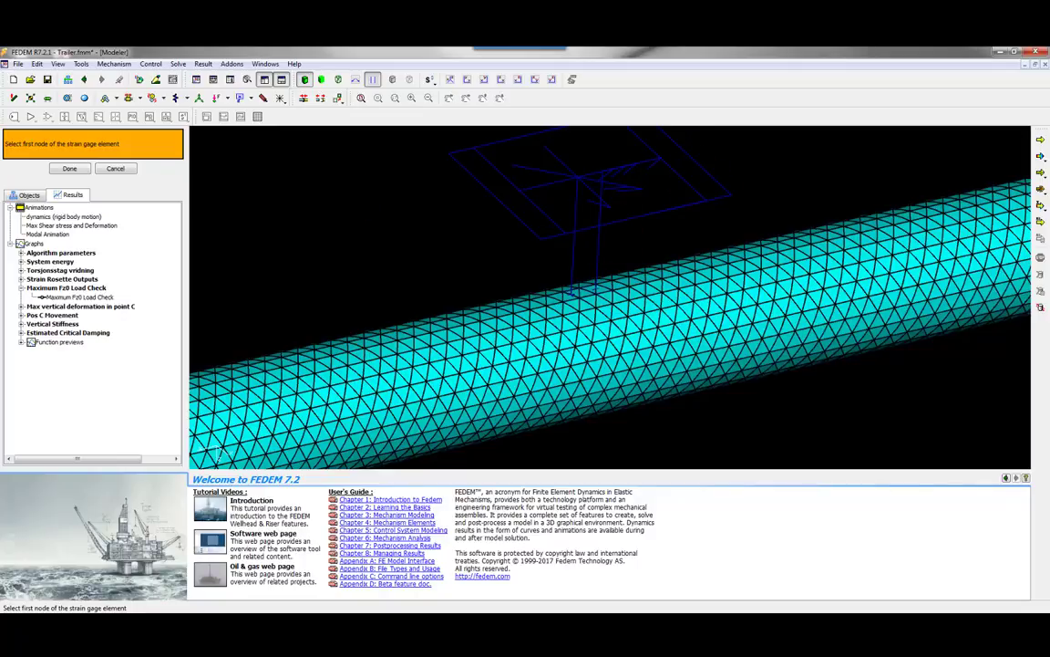
{"action": "left_click", "coordinate": [73, 169]}
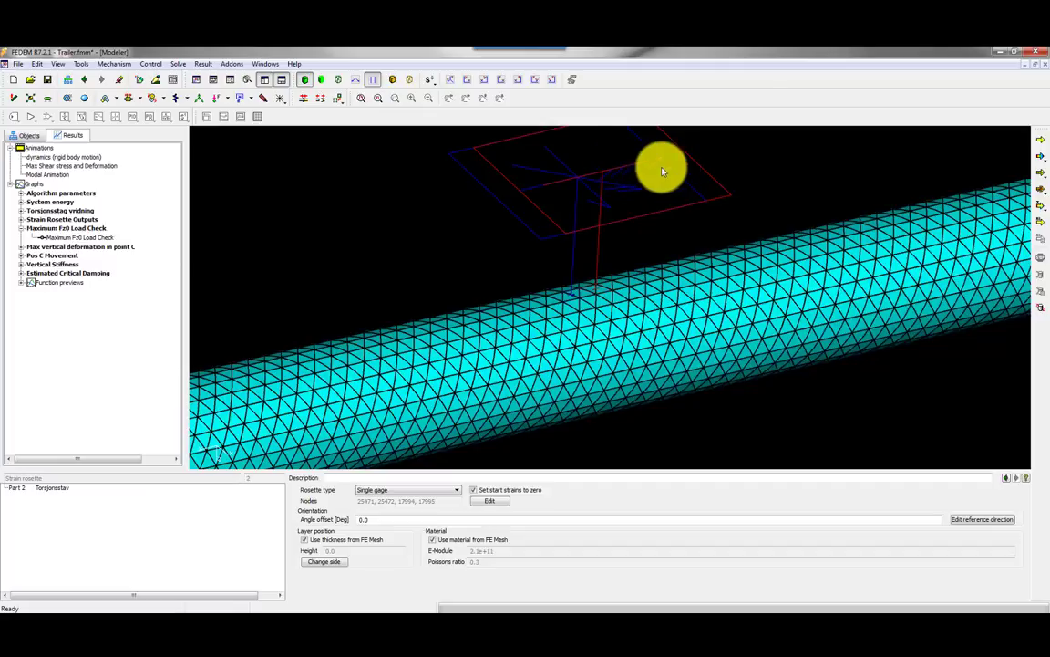
{"action": "left_click", "coordinate": [431, 493]}
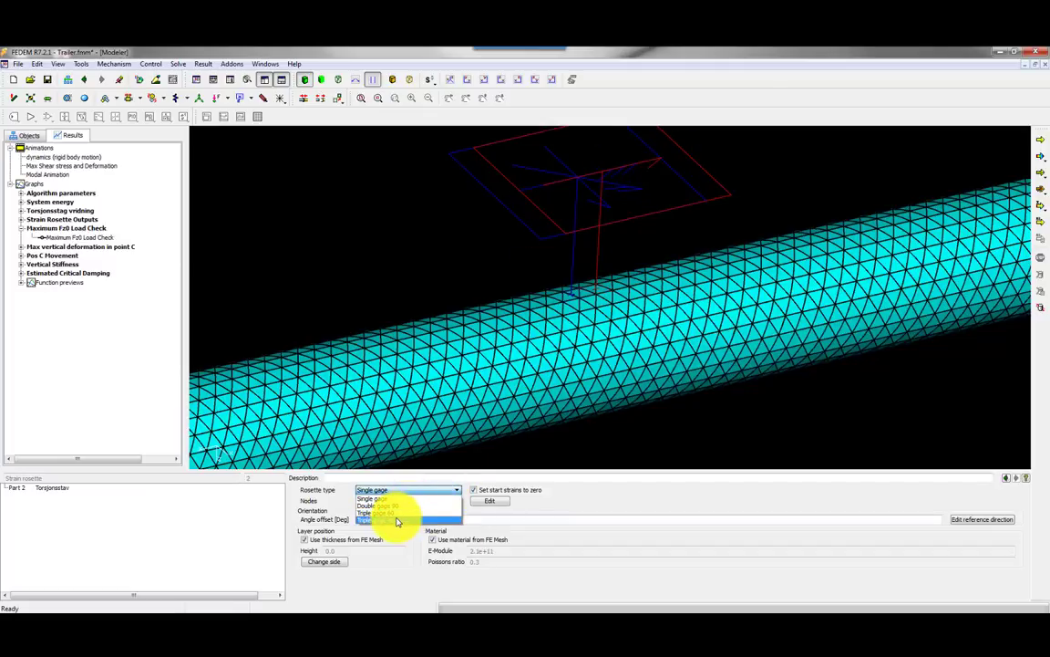
{"action": "left_click", "coordinate": [397, 520]}
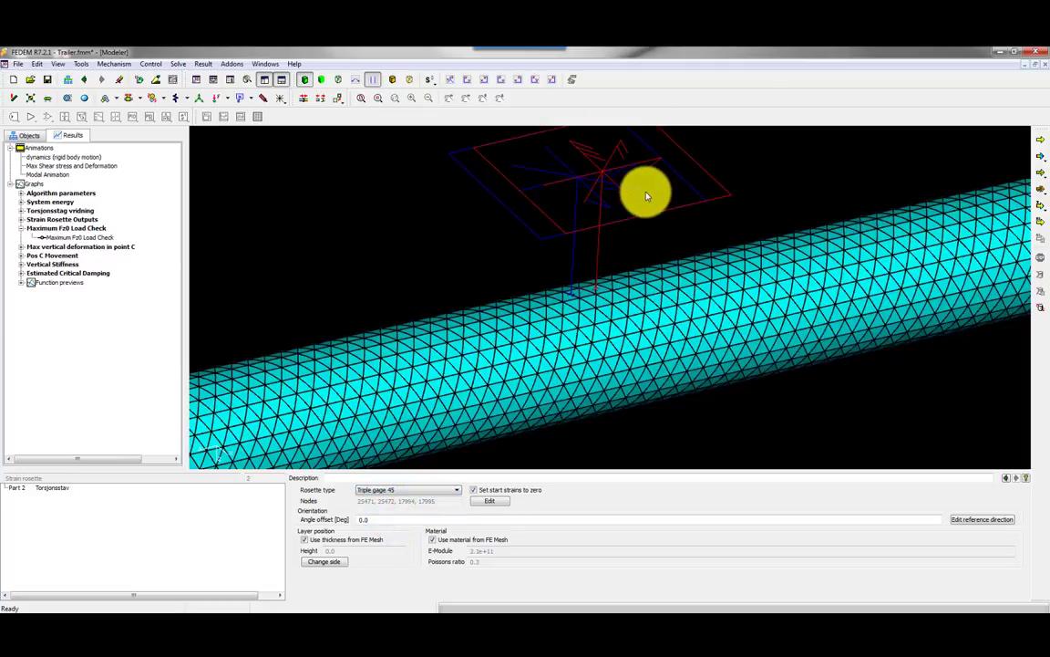
- Delete the newly added strain rosette from the torsion bar, keeping the original rosette
{"action": "left_click", "coordinate": [723, 201]}
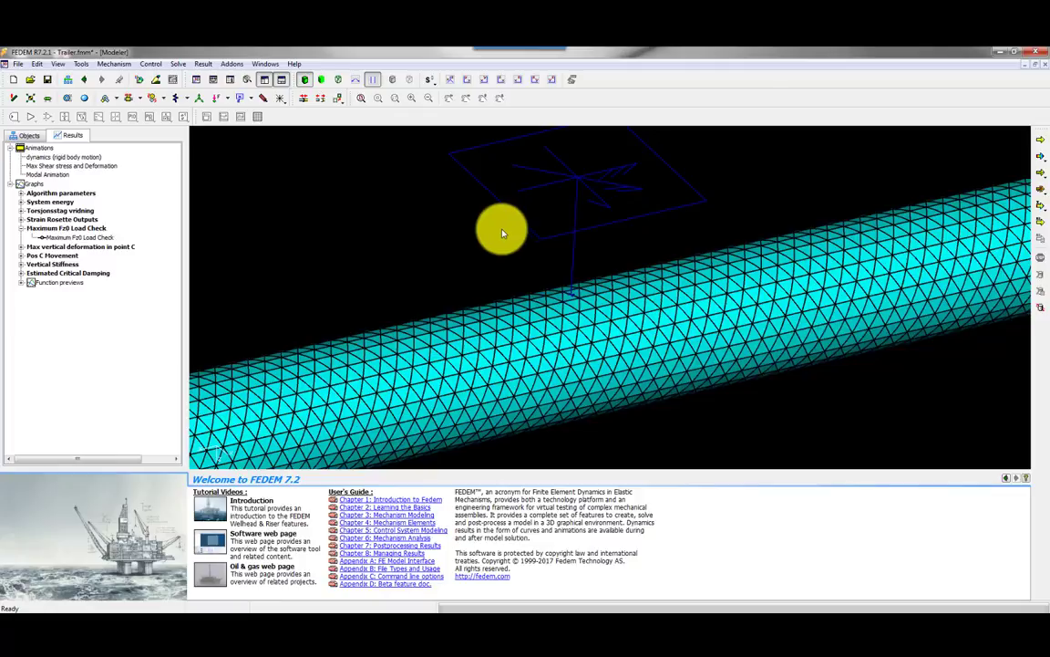
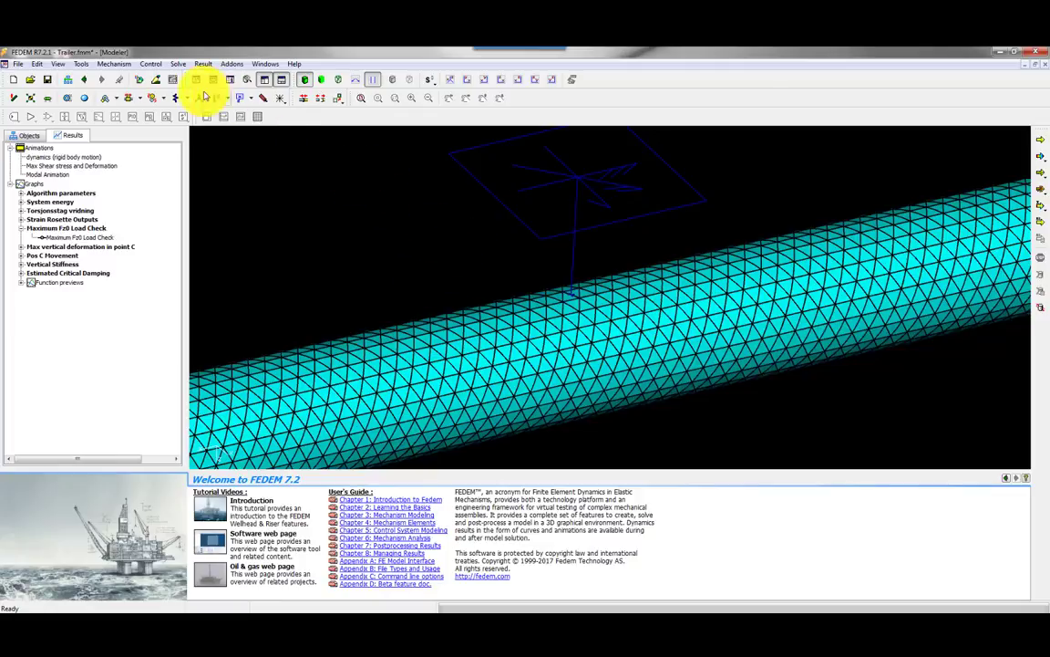
- Set the torsion bar's lines to Outline, raise its transparency to about two thirds, and close its appearance settings
{"action": "left_click", "coordinate": [155, 80]}
{"action": "left_click", "coordinate": [538, 352]}
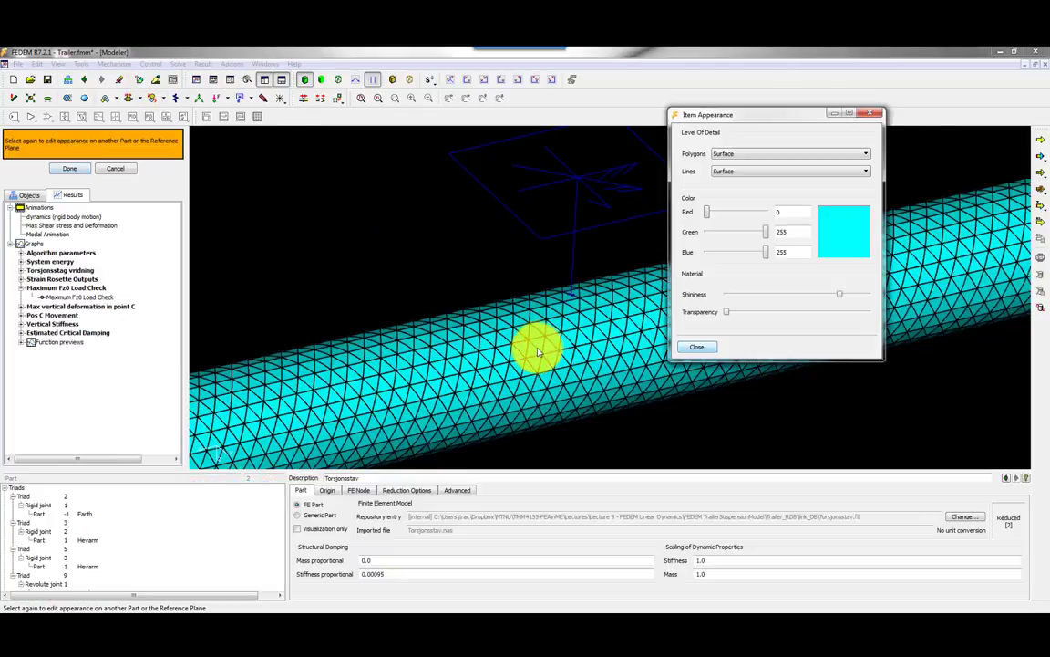
{"action": "left_click", "coordinate": [727, 173]}
{"action": "left_click", "coordinate": [729, 196]}
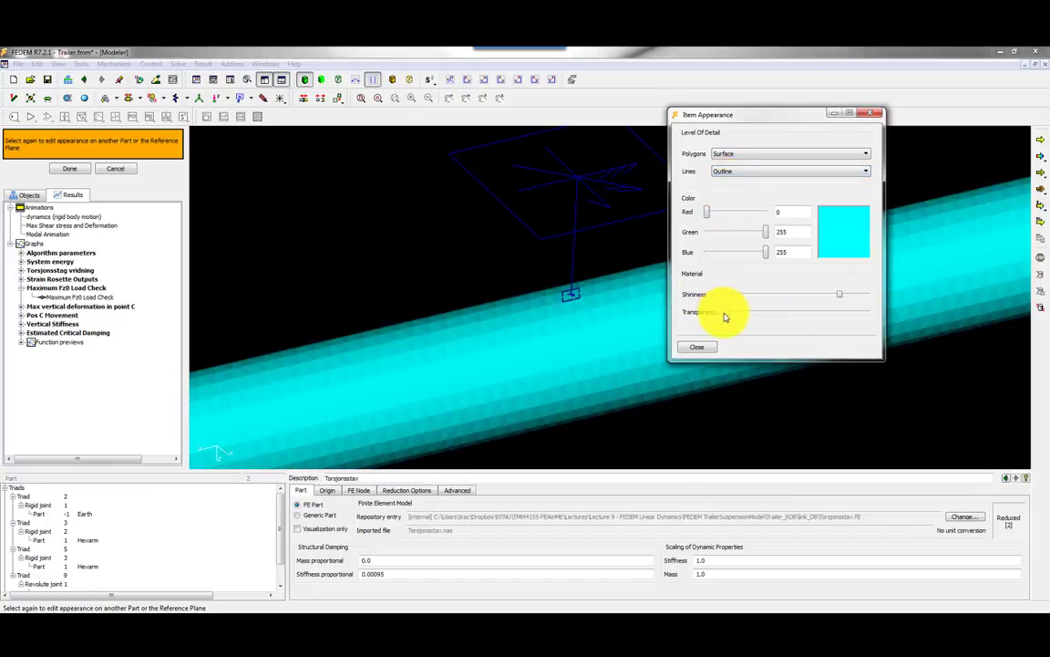
{"action": "left_click_drag", "start_coordinate": [735, 314], "coordinate": [820, 312]}
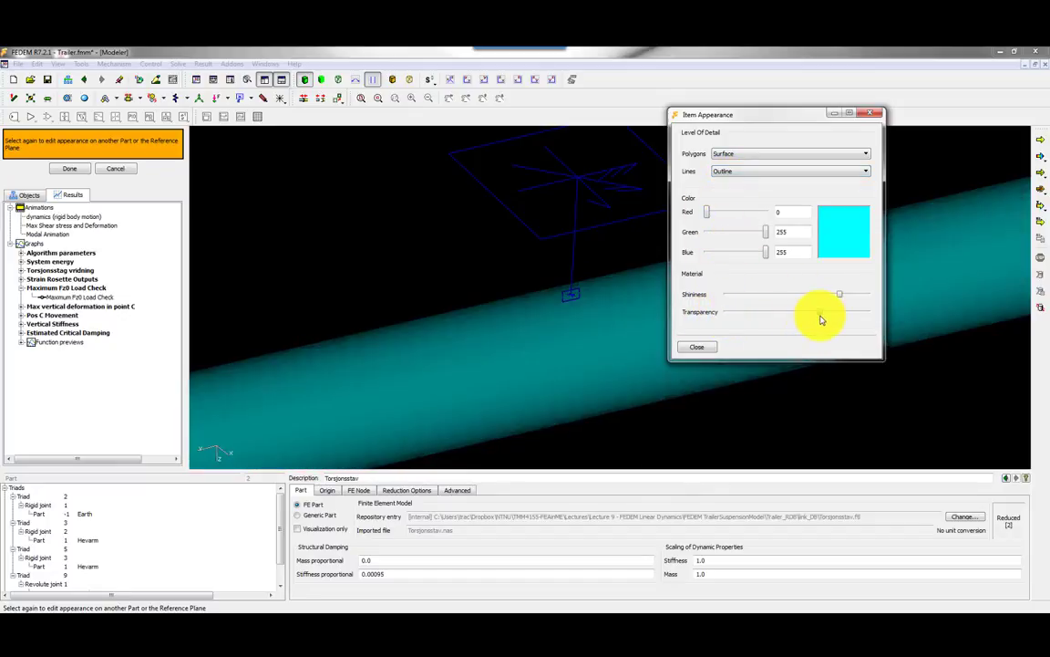
{"action": "left_click", "coordinate": [699, 347]}
- Hide the part surfaces and inspect which parts the rigid joint at the torsion bar's far end connects
{"action": "scroll", "coordinate": [673, 323], "scroll_direction": "down", "scroll_amount": 5}
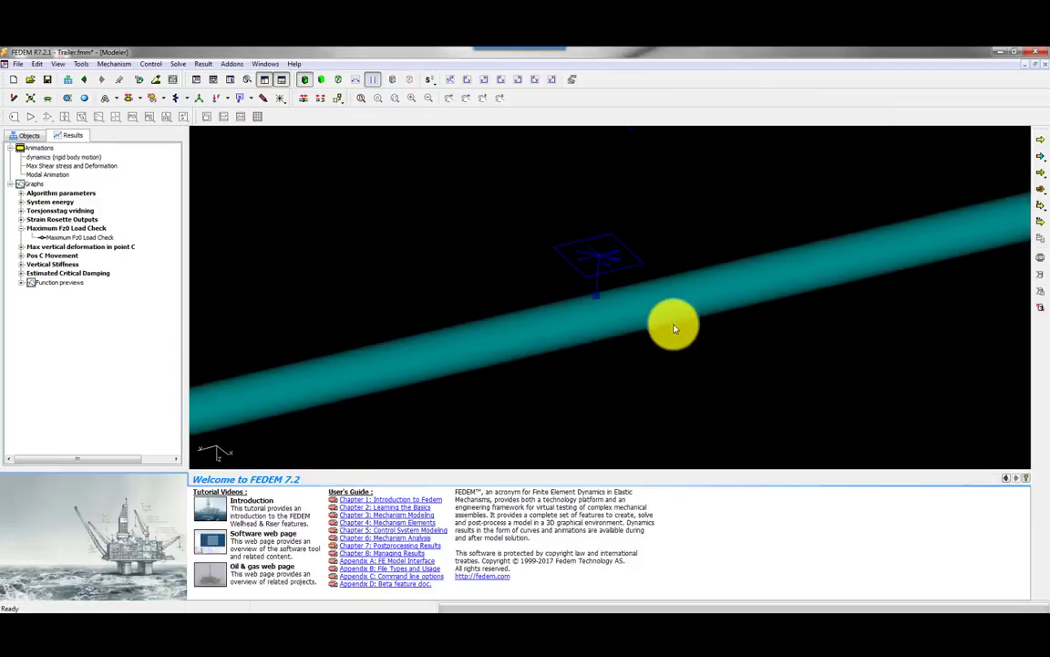
{"action": "middle_click_drag", "start_coordinate": [687, 324], "coordinate": [525, 315]}
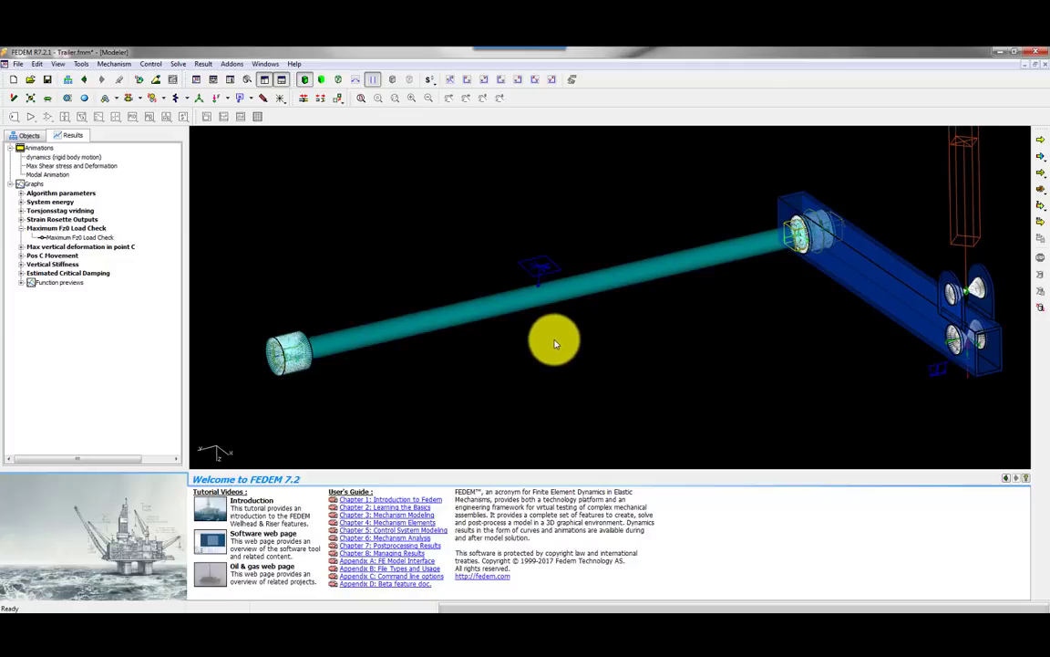
{"action": "left_click", "coordinate": [340, 79]}
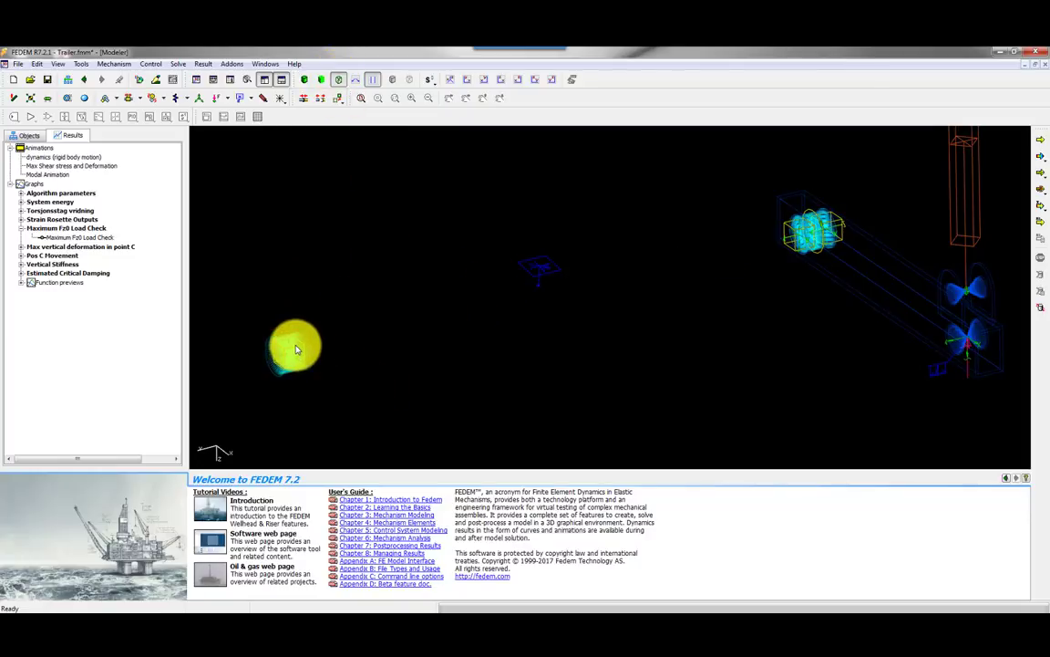
{"action": "left_click", "coordinate": [295, 349]}
{"action": "left_click", "coordinate": [288, 350]}
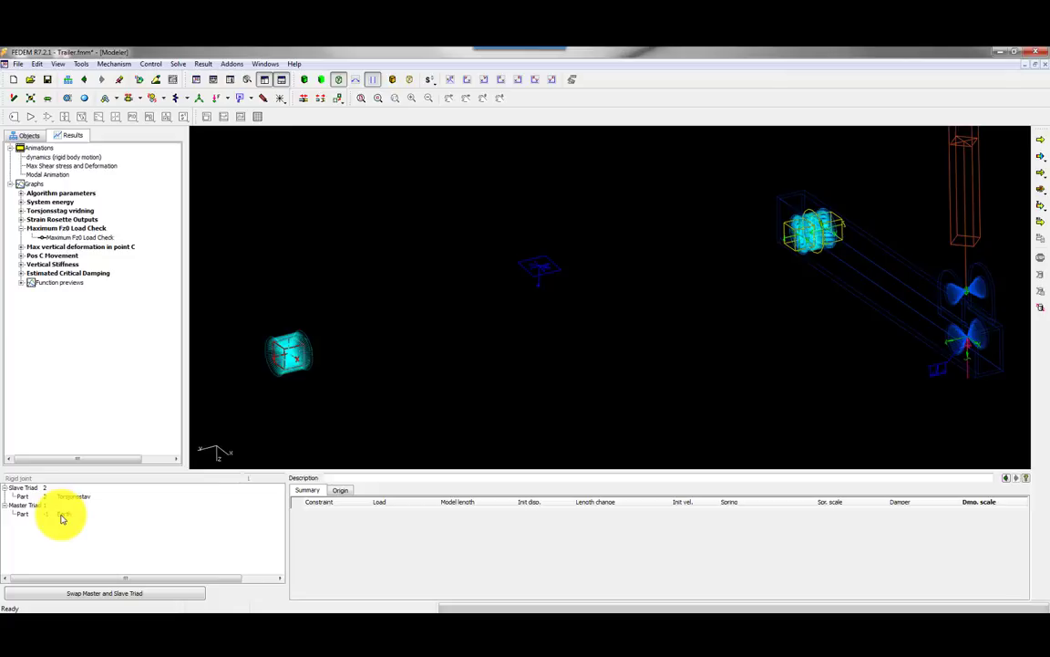
- Turn on the reference plane in the general appearance settings, hide it again, and close the settings
{"action": "left_click", "coordinate": [137, 80]}
{"action": "left_click", "coordinate": [903, 286]}
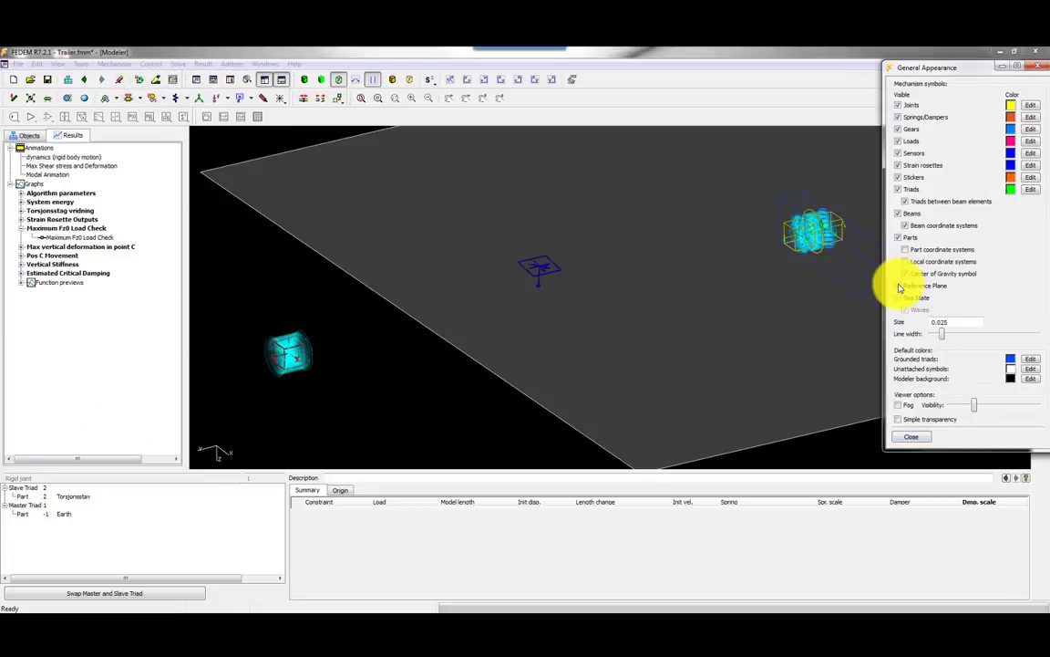
{"action": "left_click", "coordinate": [903, 286]}
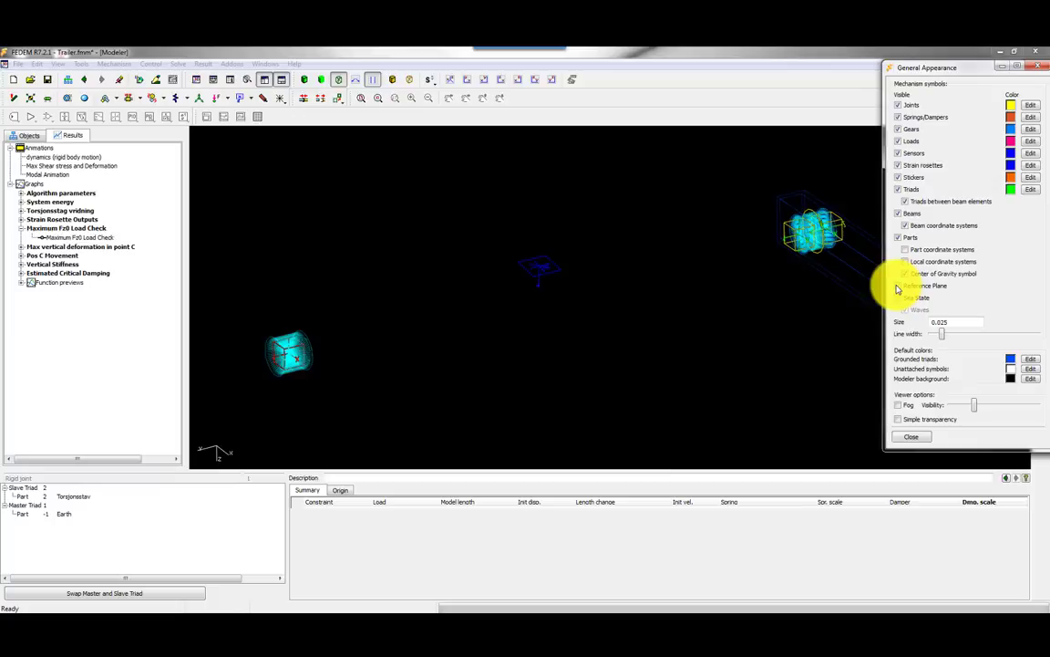
{"action": "left_click", "coordinate": [902, 436]}
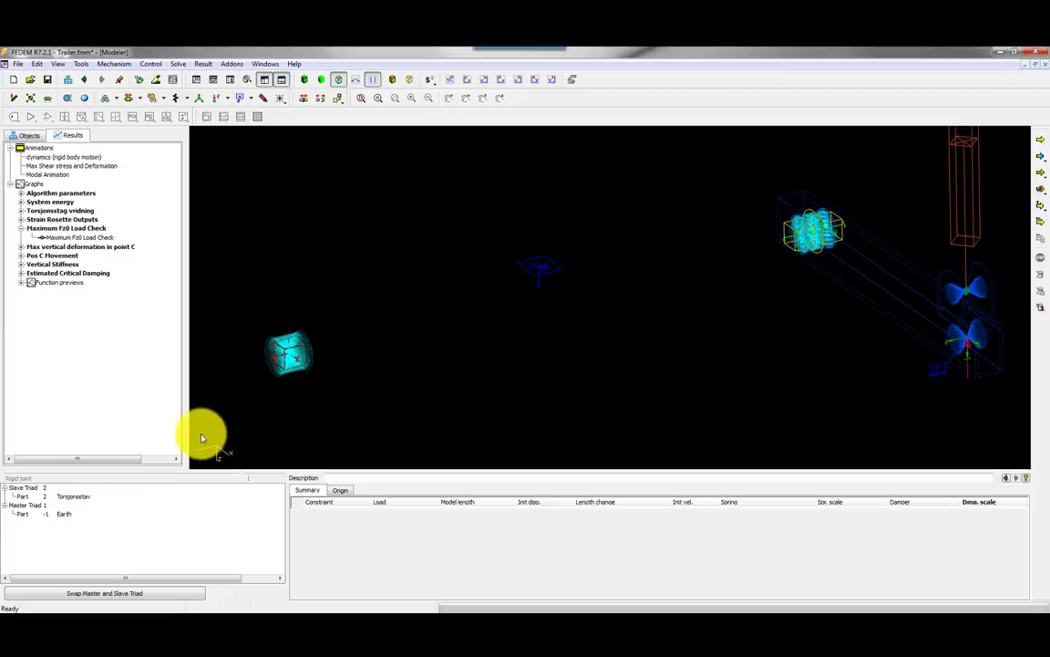
- Highlight the Torsjonsstav part from the rigid joint's connected parts, clear the selection, and restore the shaded part display
{"action": "left_click", "coordinate": [75, 498]}
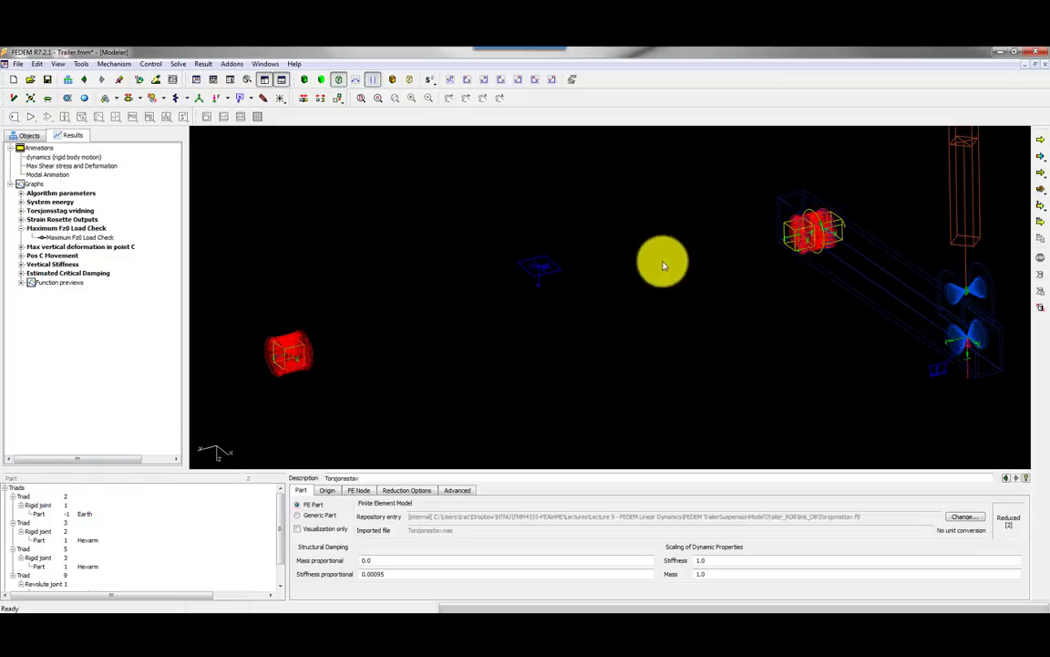
{"action": "left_click", "coordinate": [673, 292]}
{"action": "middle_click_drag", "start_coordinate": [709, 266], "coordinate": [617, 251]}
{"action": "scroll", "coordinate": [616, 248], "scroll_direction": "up", "scroll_amount": 5}
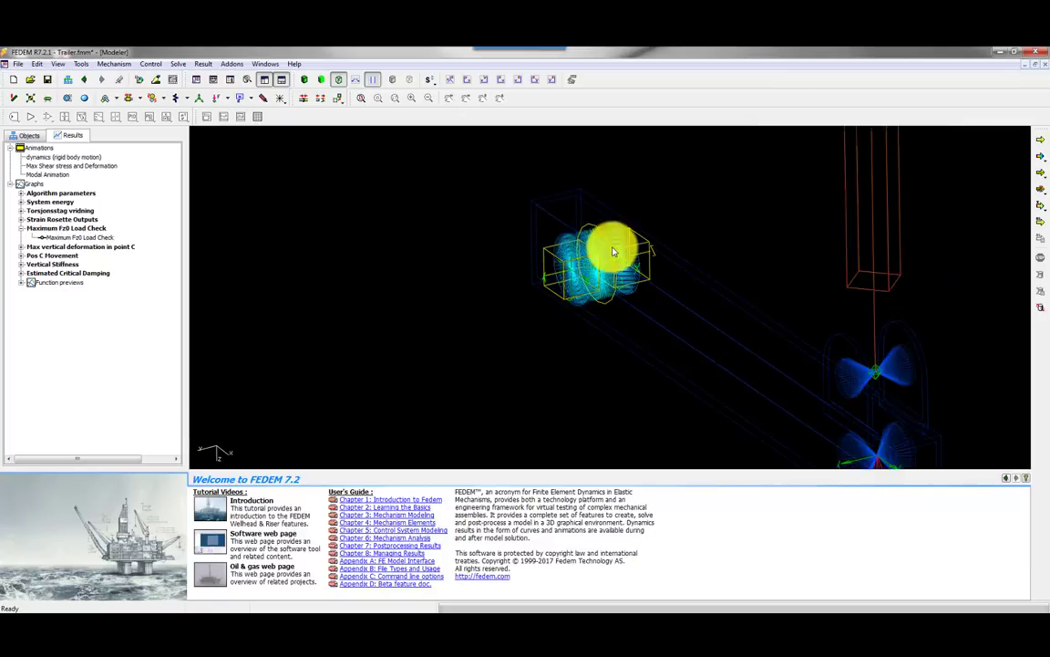
{"action": "left_click", "coordinate": [307, 82]}
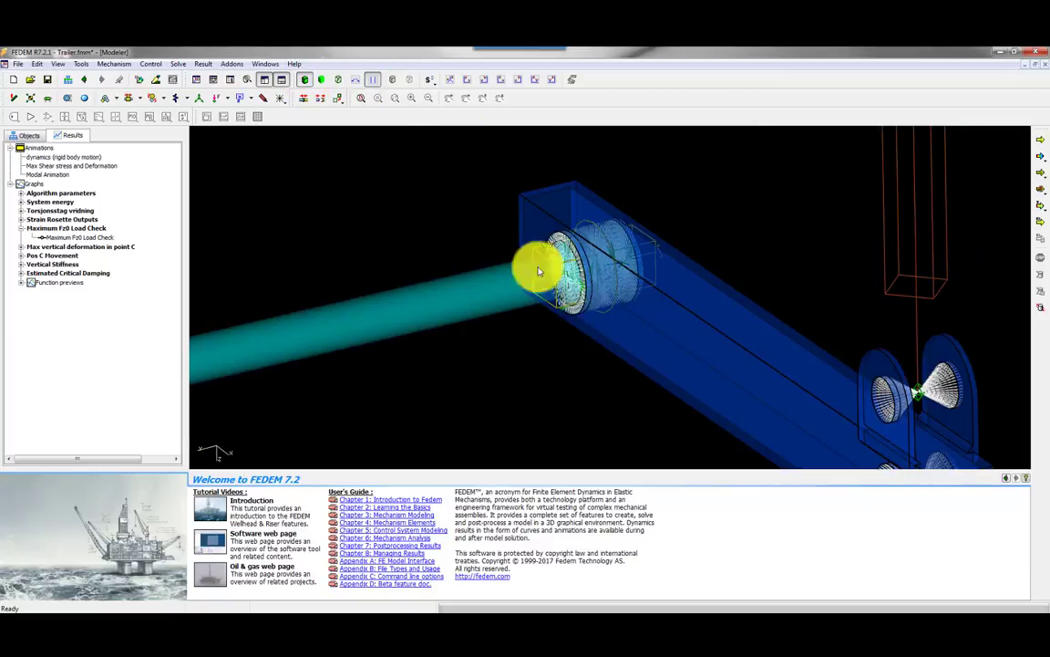
- Inspect the connected parts of the two rigid joints between the torsion bar and the lever arm
{"action": "scroll", "coordinate": [680, 217], "scroll_direction": "up", "scroll_amount": 1}
{"action": "scroll", "coordinate": [496, 270], "scroll_direction": "up", "scroll_amount": 3}
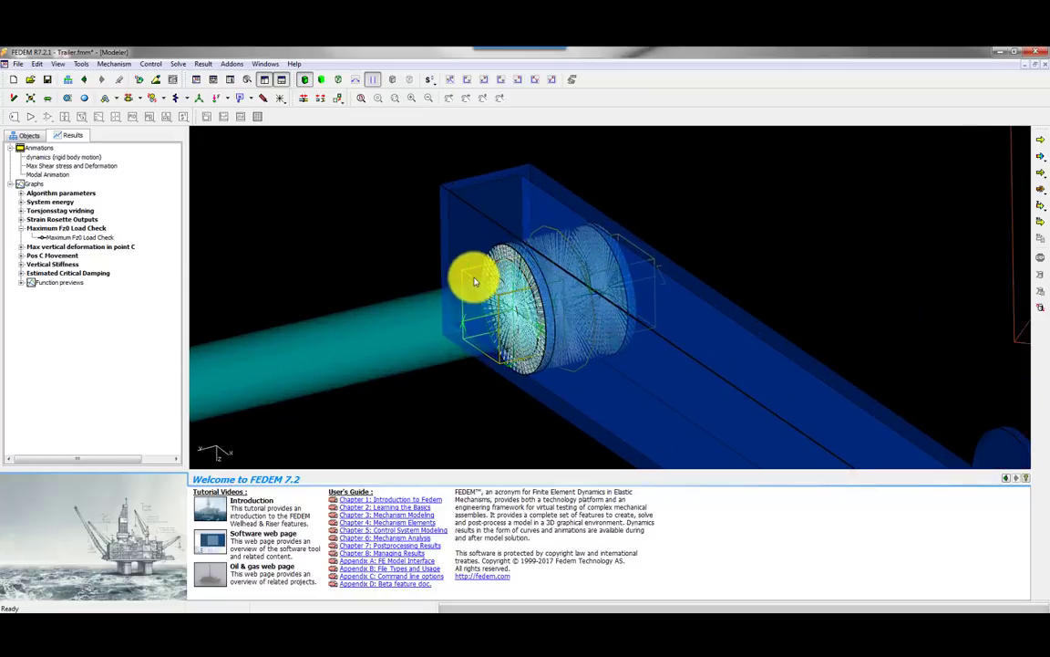
{"action": "left_click", "coordinate": [468, 278]}
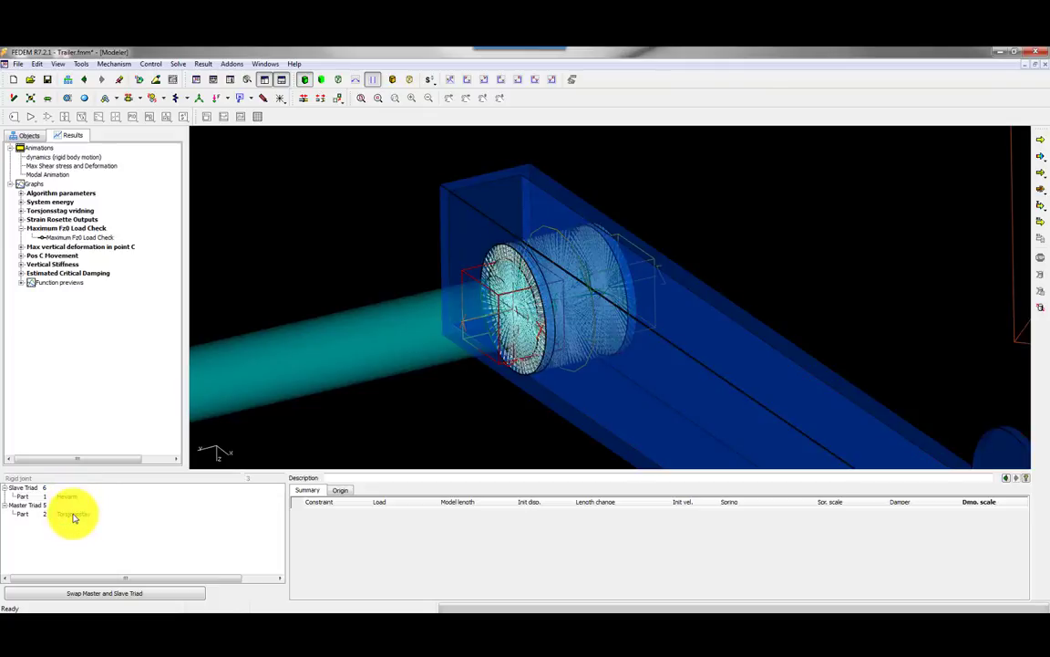
{"action": "left_click", "coordinate": [637, 251]}
{"action": "left_click", "coordinate": [637, 248]}
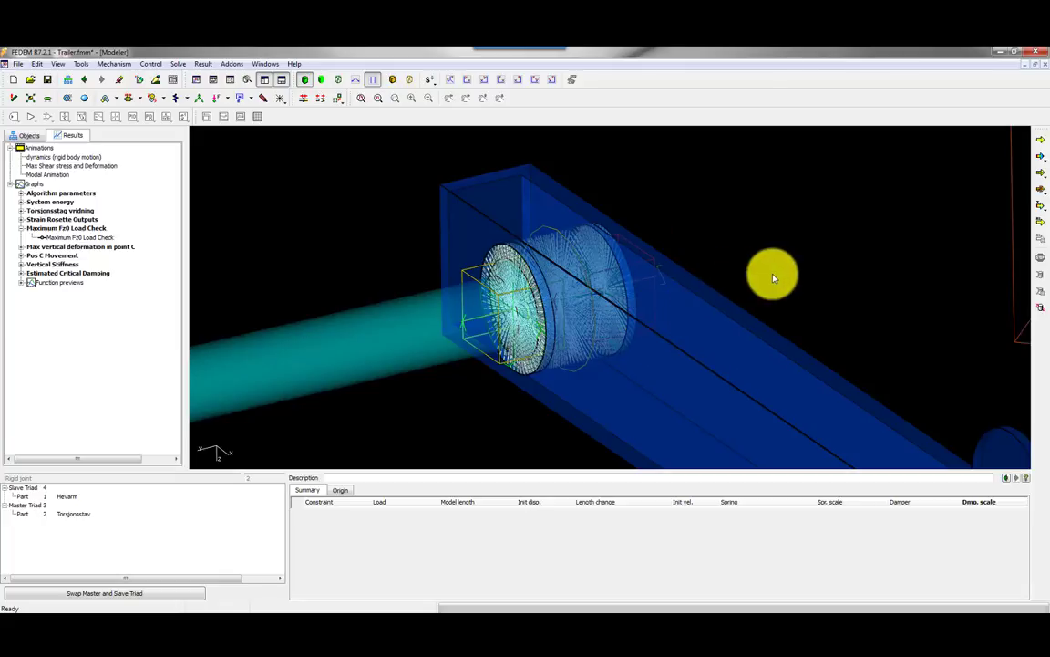
- Inspect the revolute joint supporting the torsion bar between the two rigid joints, and the Hevarm part's properties
{"action": "left_click_drag", "start_coordinate": [773, 278], "coordinate": [778, 265]}
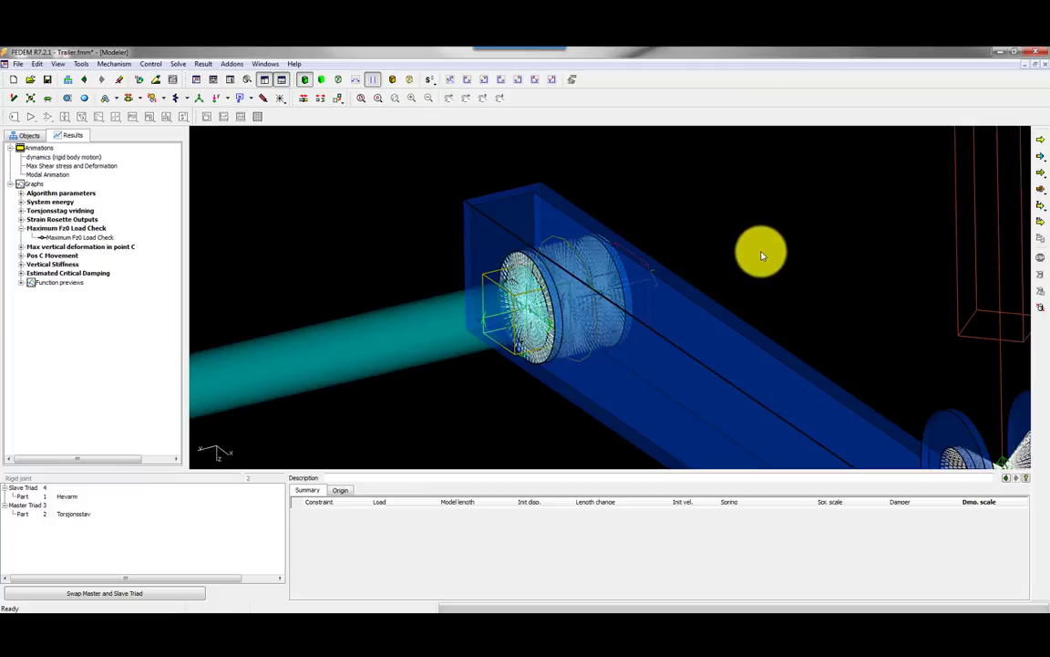
{"action": "left_click", "coordinate": [555, 238]}
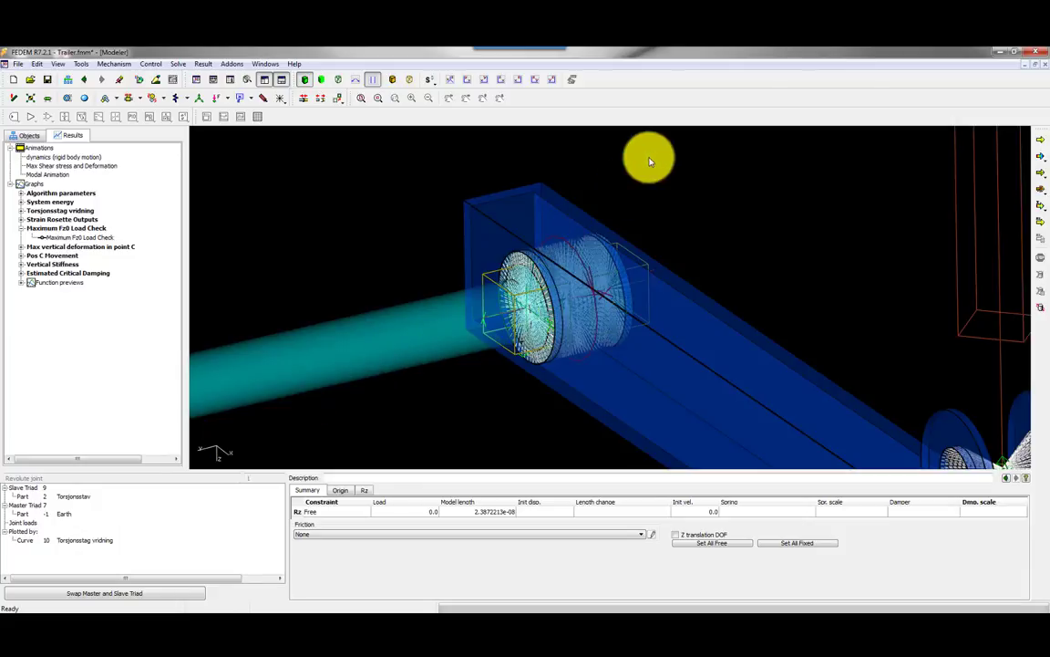
{"action": "scroll", "coordinate": [533, 307], "scroll_direction": "down", "scroll_amount": 3}
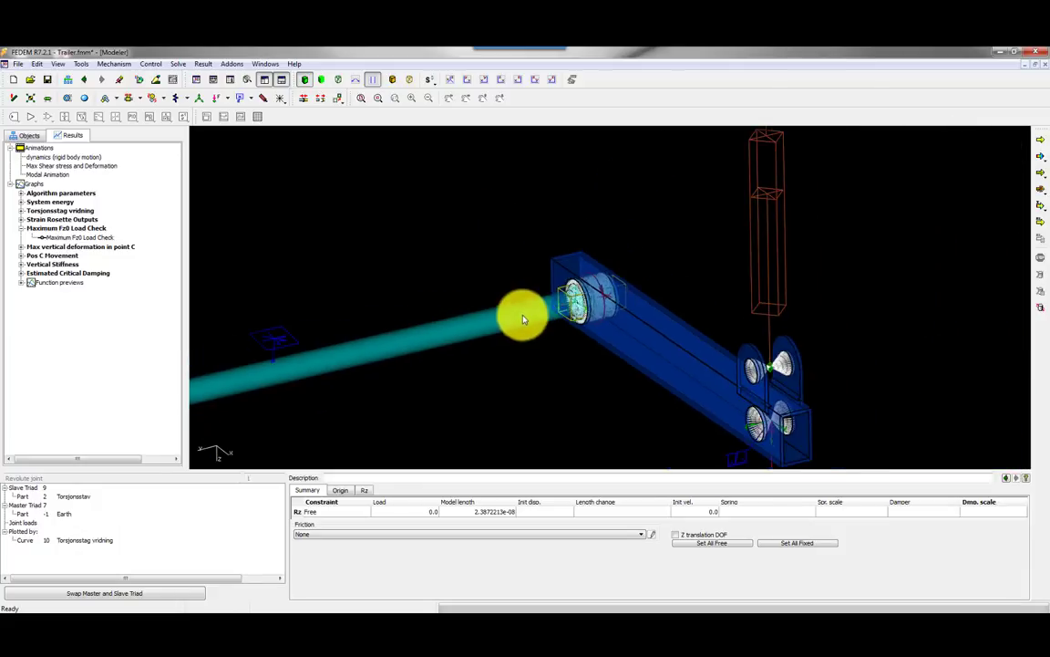
{"action": "left_click", "coordinate": [499, 375]}
{"action": "middle_click_drag", "start_coordinate": [500, 374], "coordinate": [703, 298]}
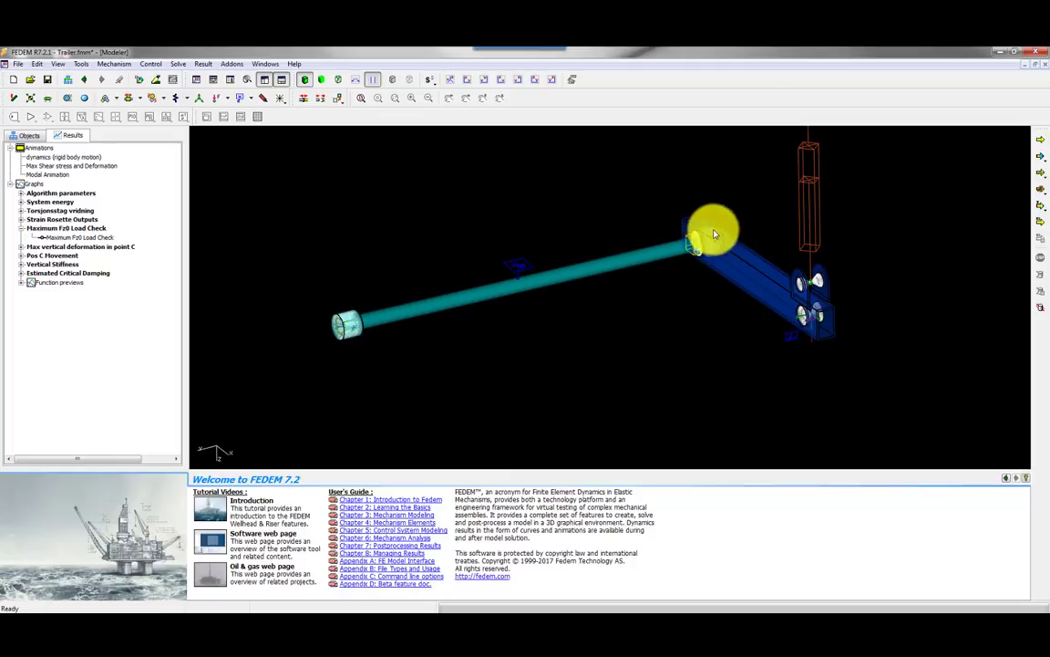
{"action": "left_click", "coordinate": [732, 263]}
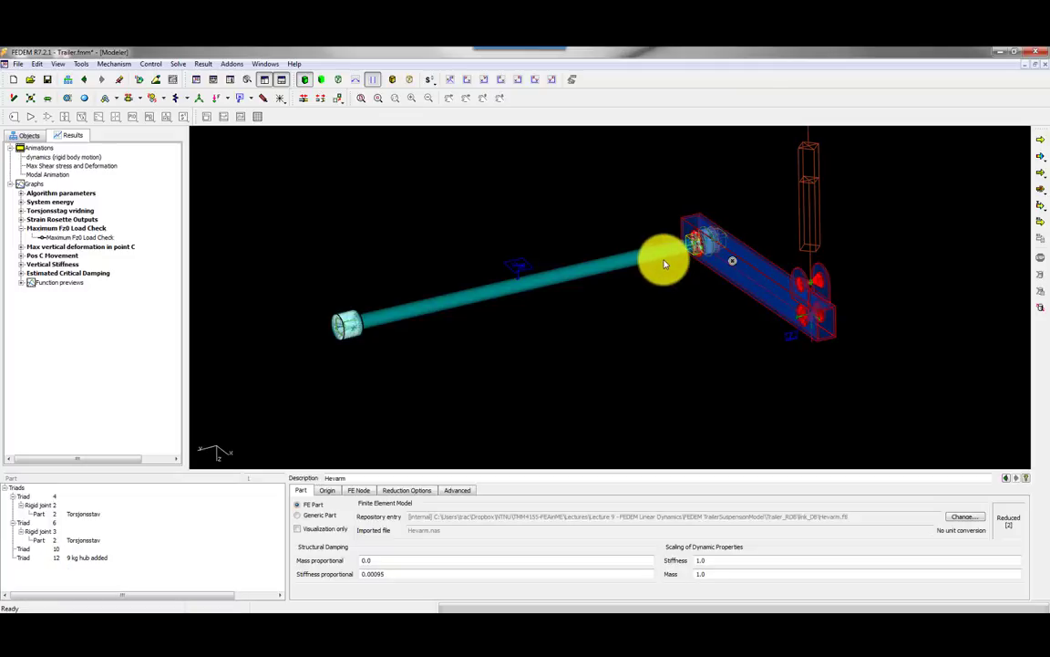
{"action": "left_click", "coordinate": [636, 333]}
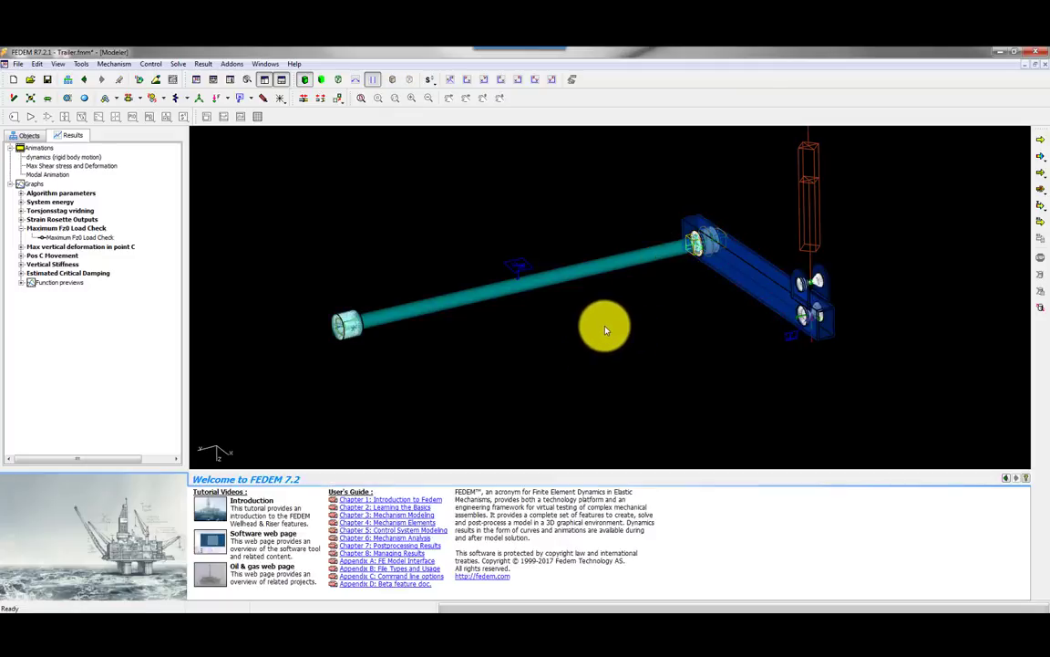
- Check the gravitation settings in the model preferences and close them without changes
{"action": "left_click", "coordinate": [119, 68]}
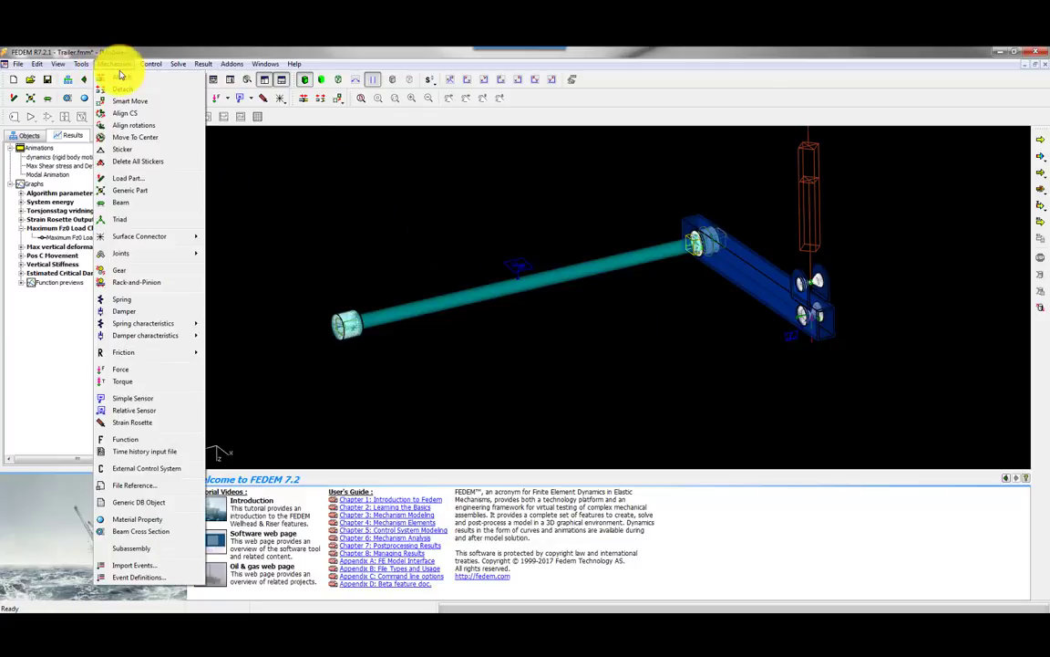
{"action": "mouse_move", "coordinate": [32, 64]}
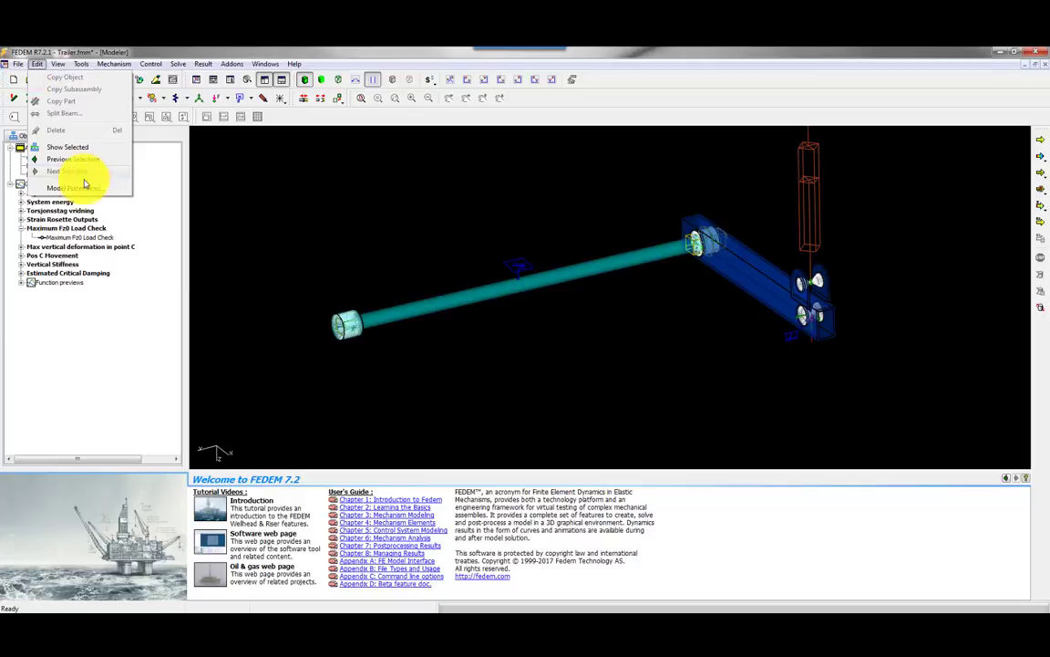
{"action": "left_click", "coordinate": [78, 188]}
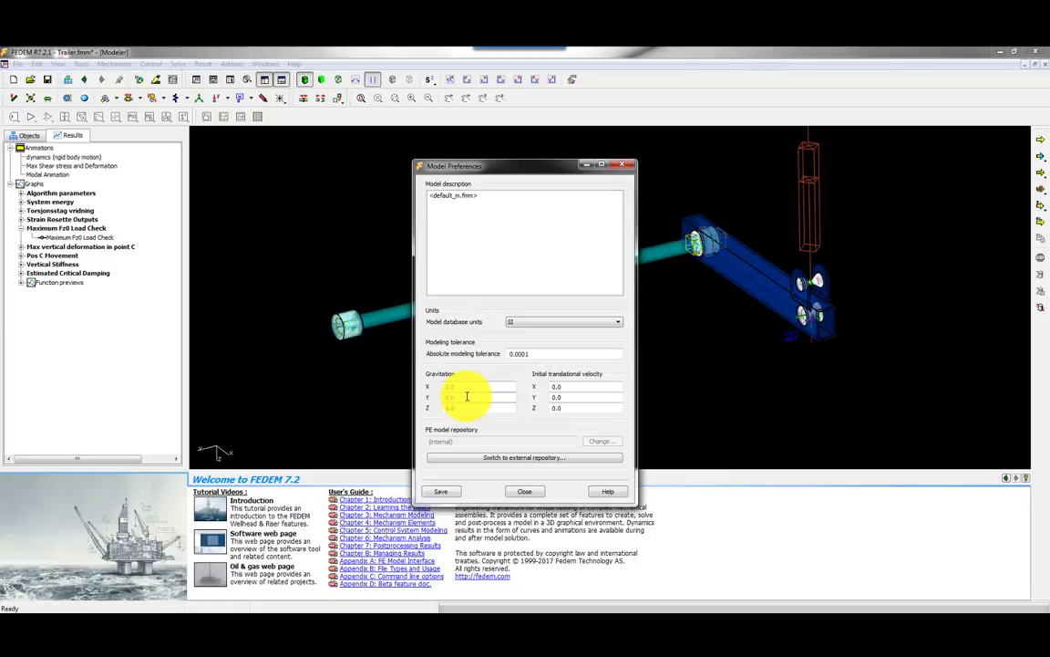
{"action": "left_click", "coordinate": [529, 491]}
- Inspect the additional mass defined on the hub triad at the lever arm's wheel end
{"action": "middle_click_drag", "start_coordinate": [570, 349], "coordinate": [403, 357]}
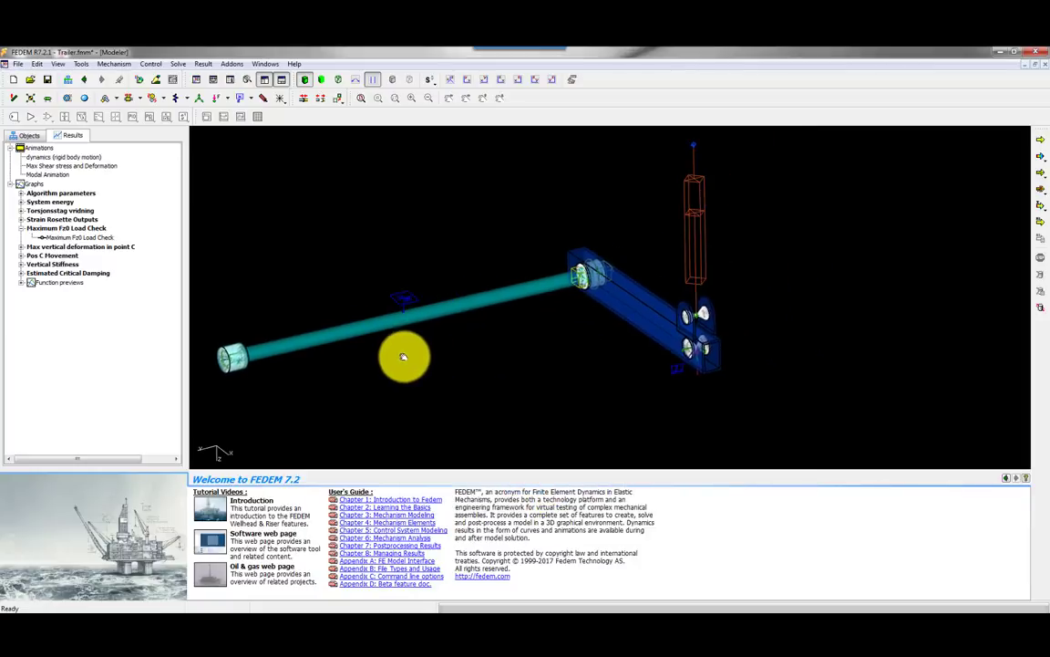
{"action": "scroll", "coordinate": [705, 356], "scroll_direction": "up", "scroll_amount": 5}
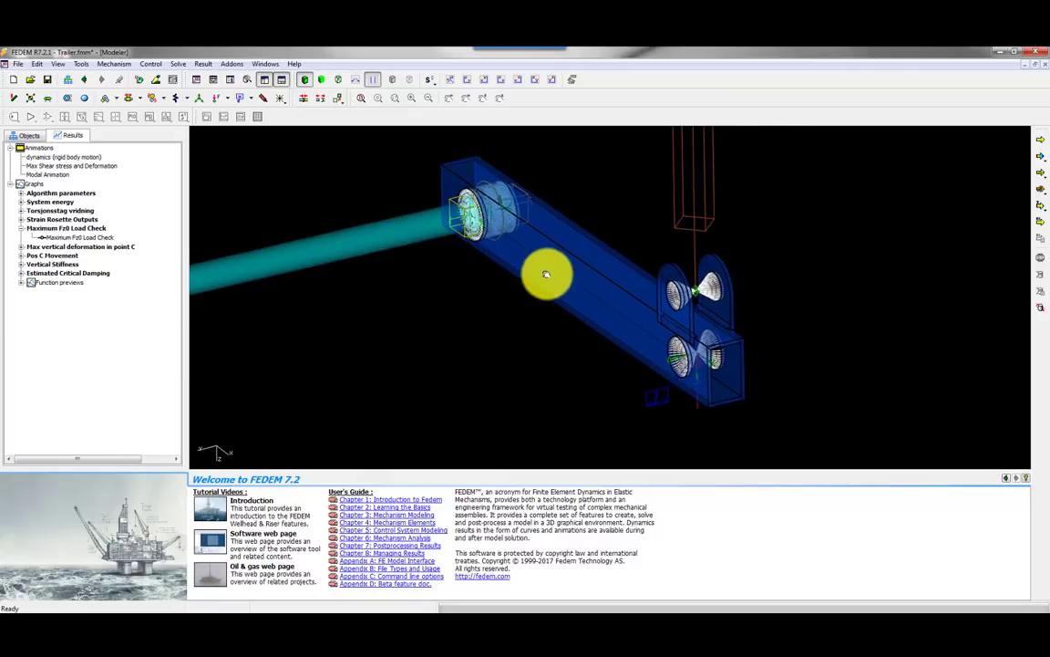
{"action": "scroll", "coordinate": [676, 338], "scroll_direction": "up", "scroll_amount": 5}
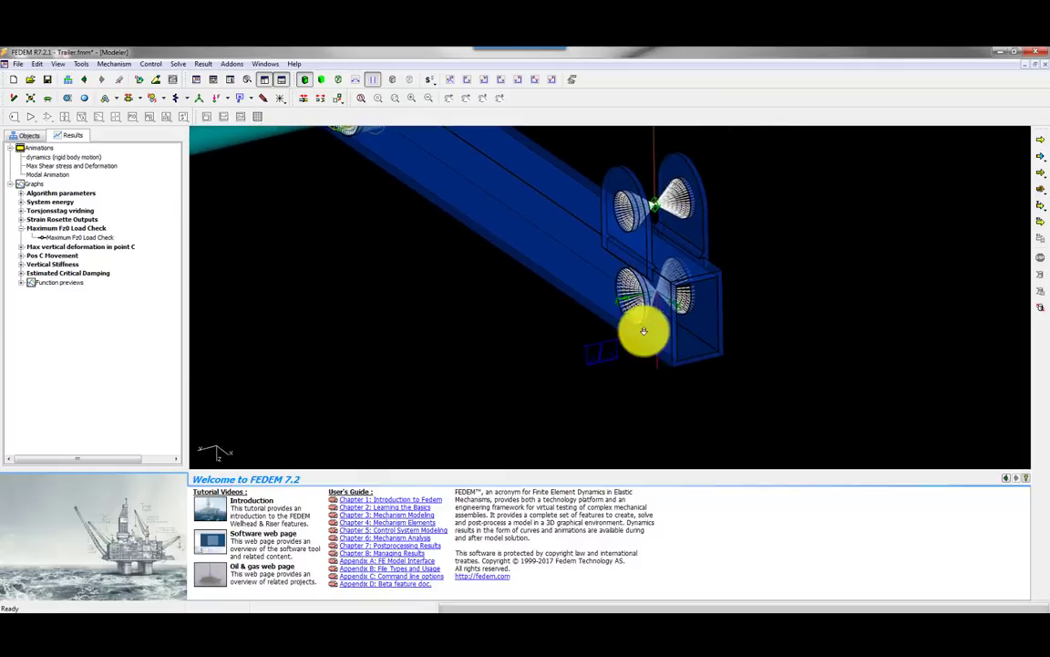
{"action": "left_click", "coordinate": [639, 298]}
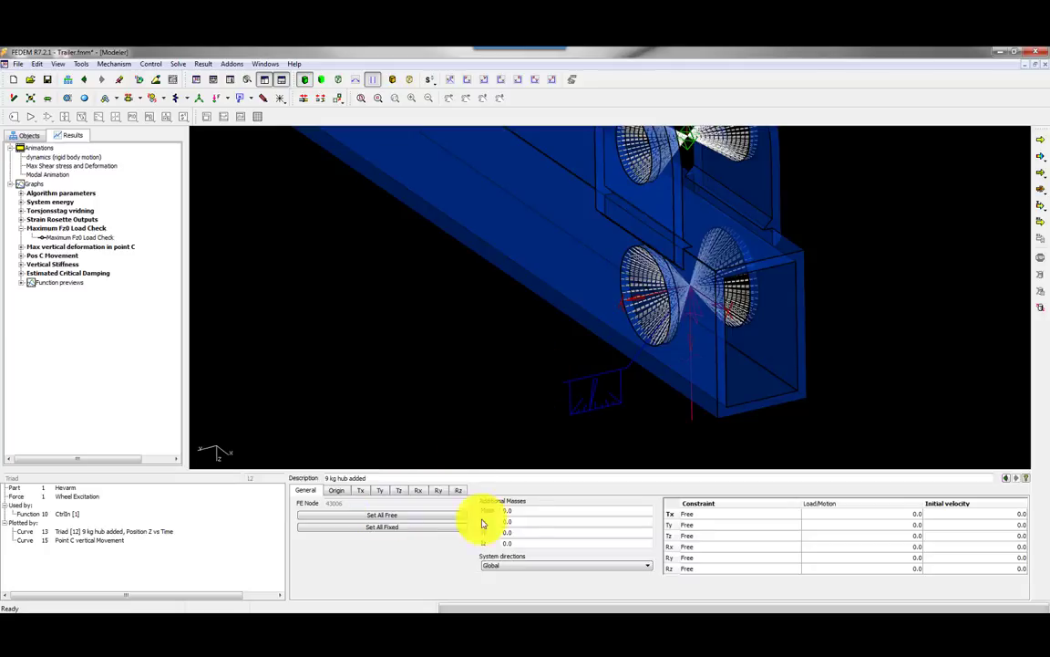
{"action": "double_click", "coordinate": [511, 511]}
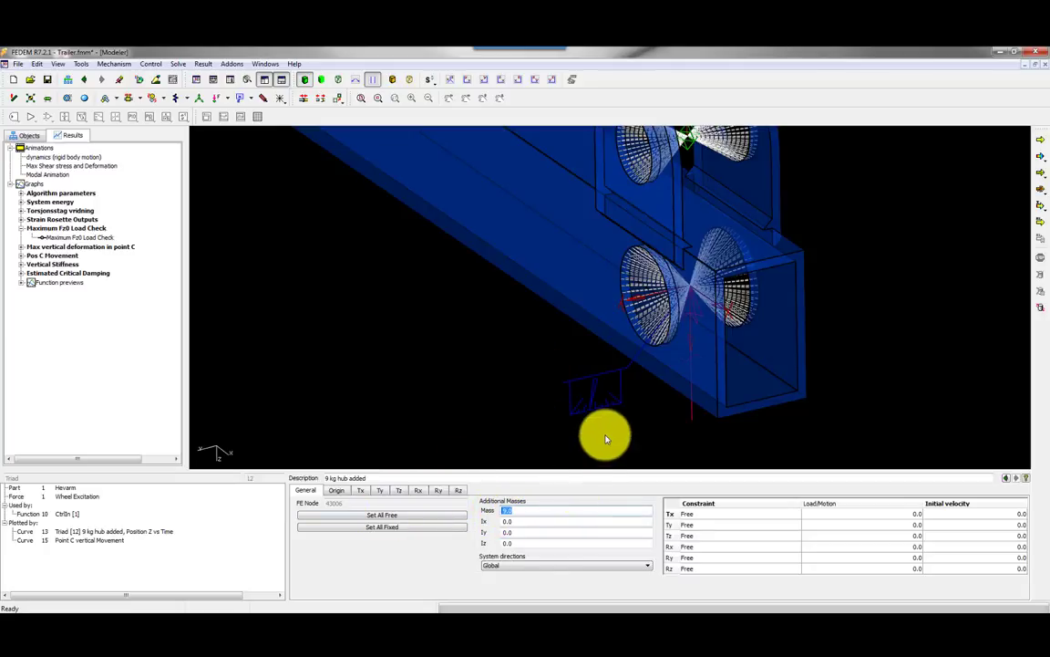
- Inspect the Wheel Excitation force's direction settings and available magnitude functions, keeping Limited ramp (1000 N after 1 sec) as the magnitude
{"action": "left_click", "coordinate": [693, 419]}
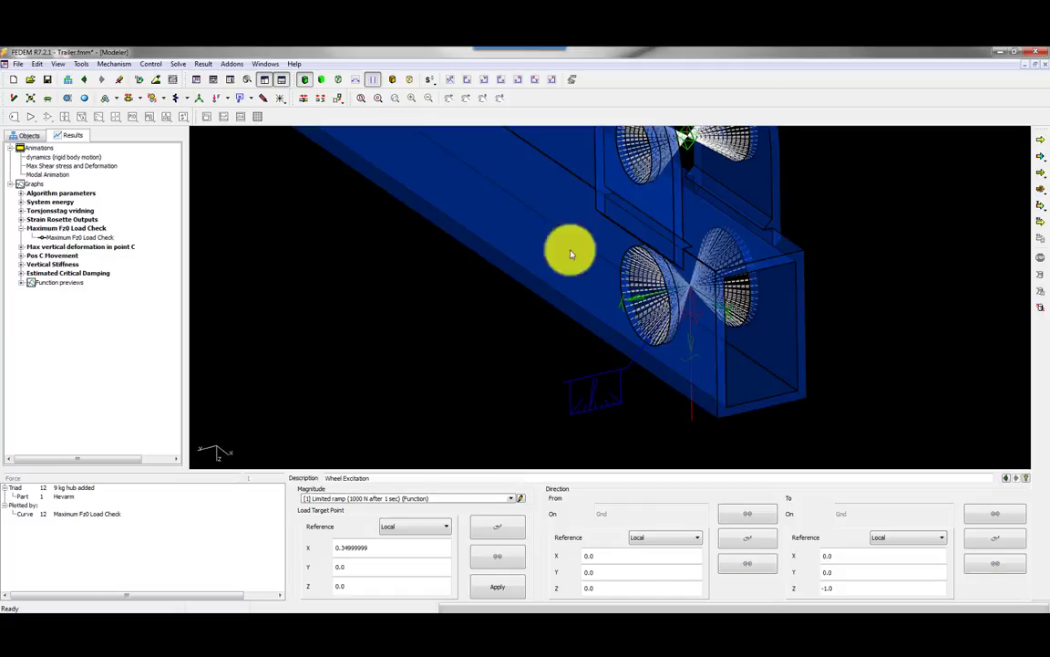
{"action": "left_click", "coordinate": [338, 80]}
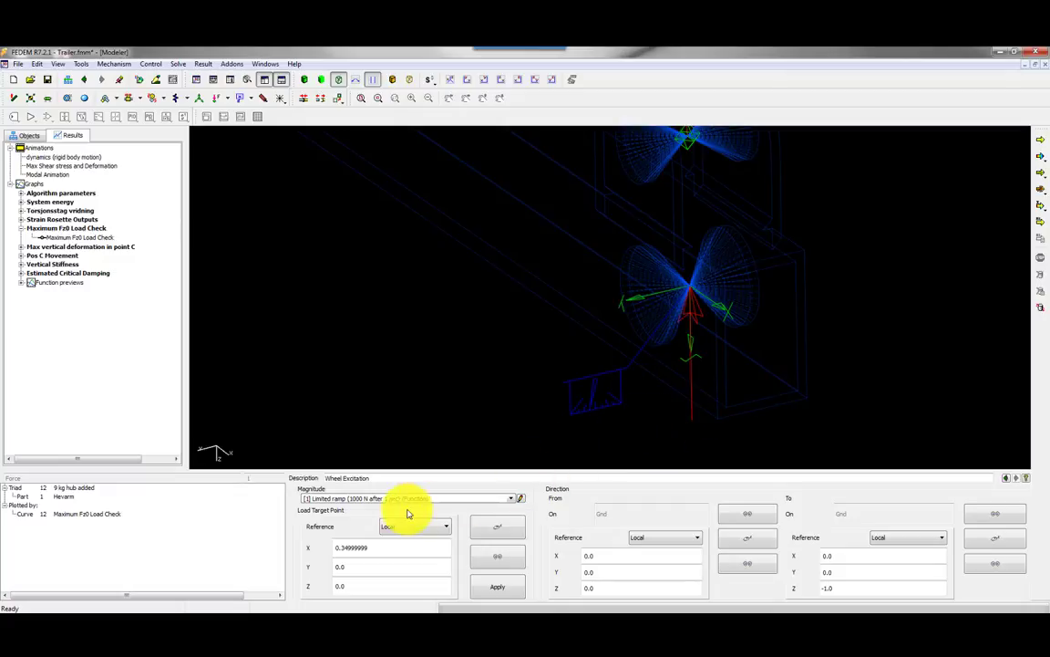
{"action": "left_click", "coordinate": [513, 499]}
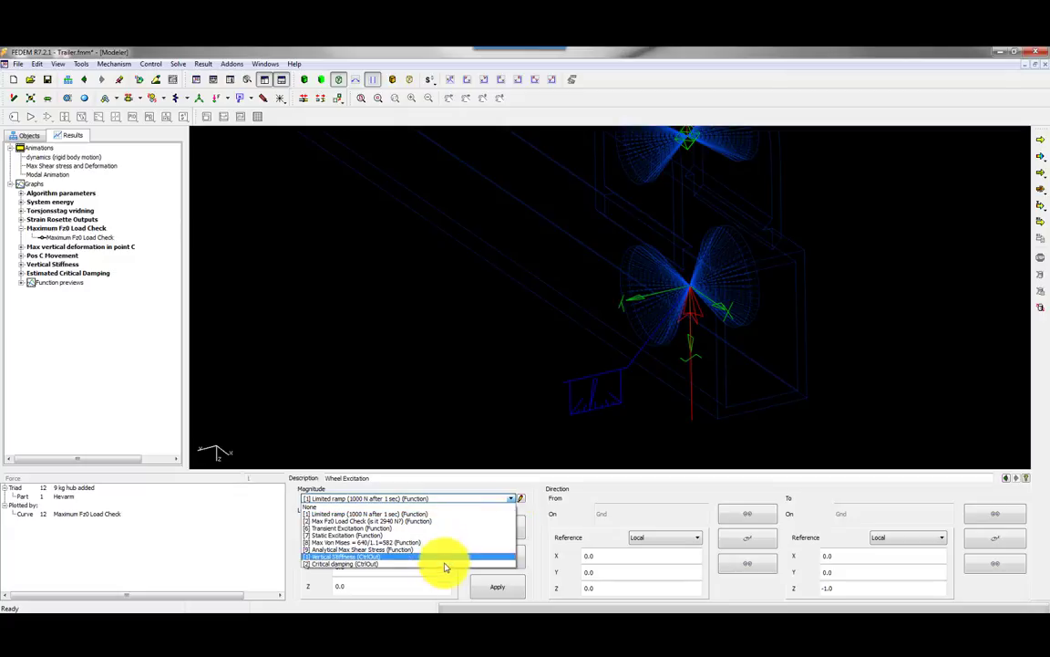
{"action": "left_click", "coordinate": [455, 517]}
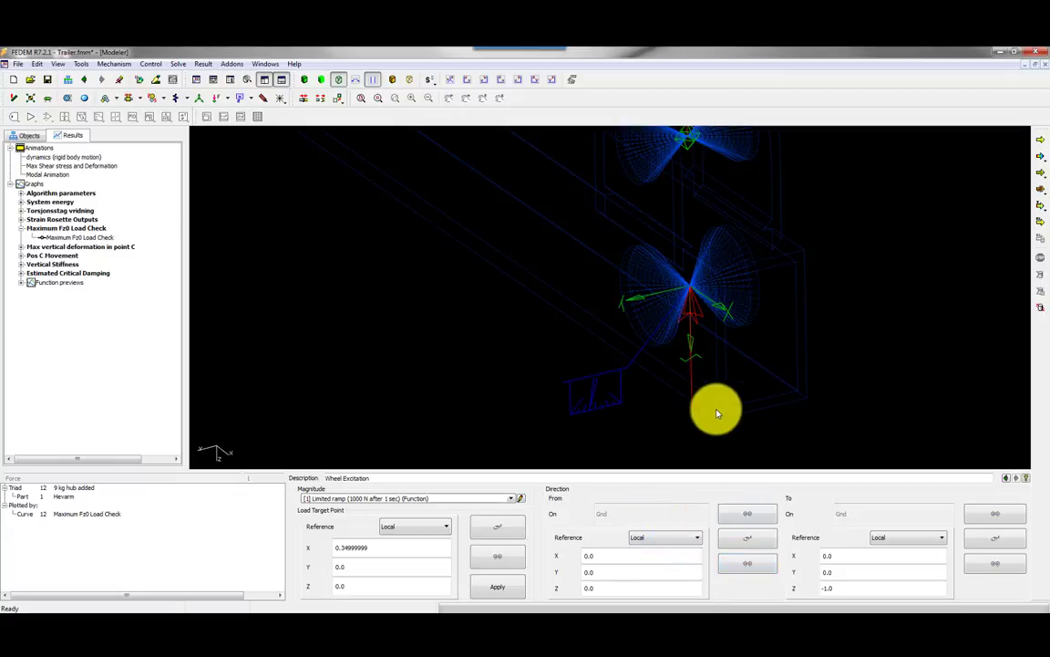
{"action": "left_click", "coordinate": [747, 538]}
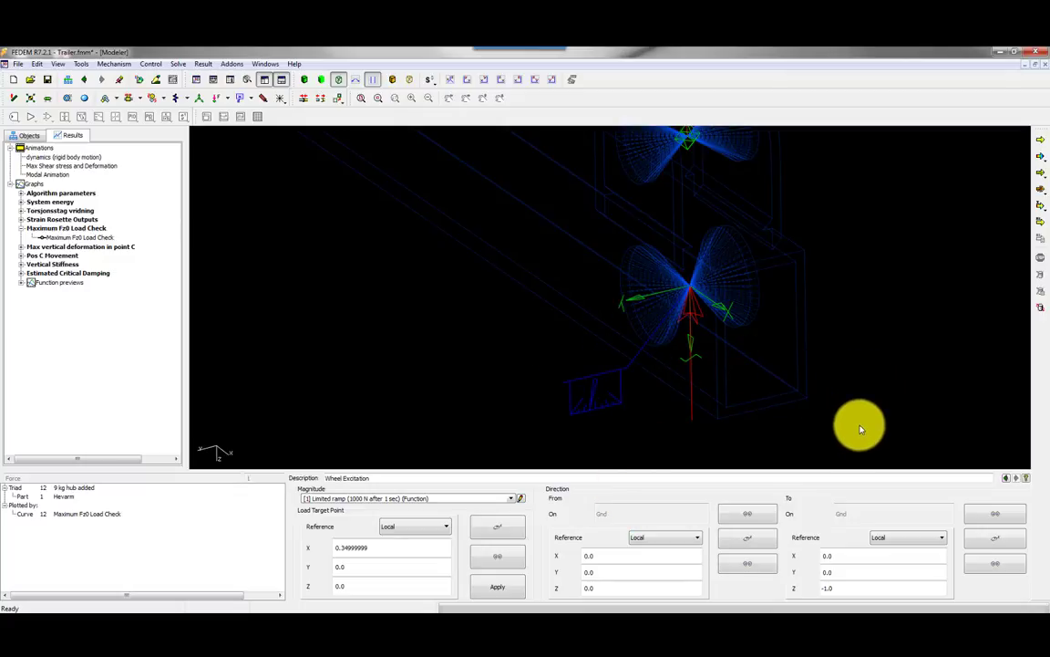
{"action": "left_click", "coordinate": [747, 538]}
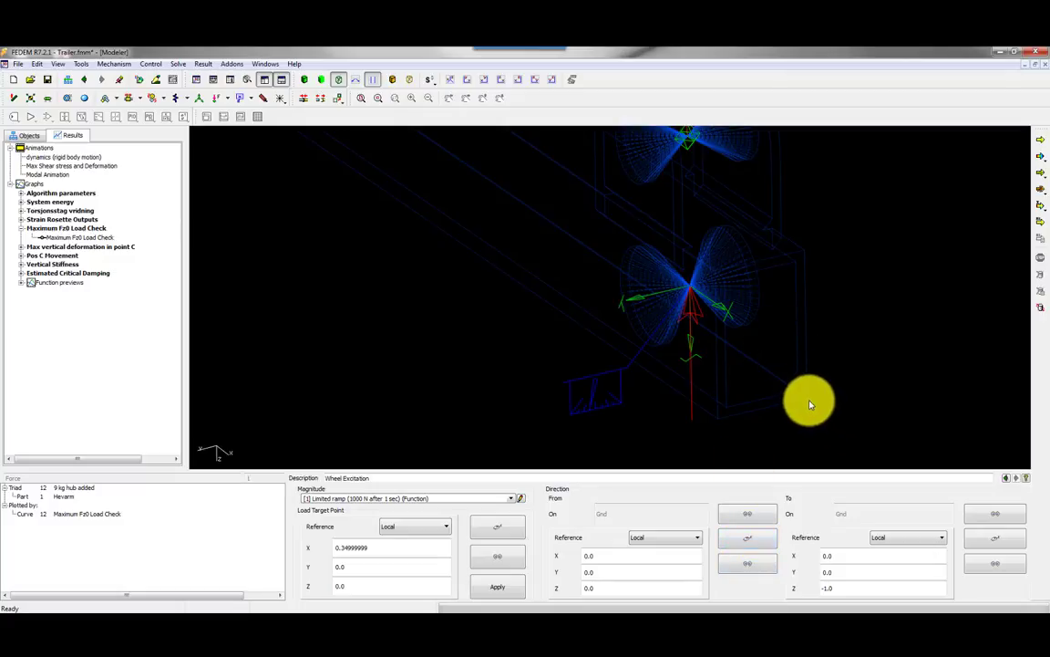
{"action": "left_click", "coordinate": [995, 562]}
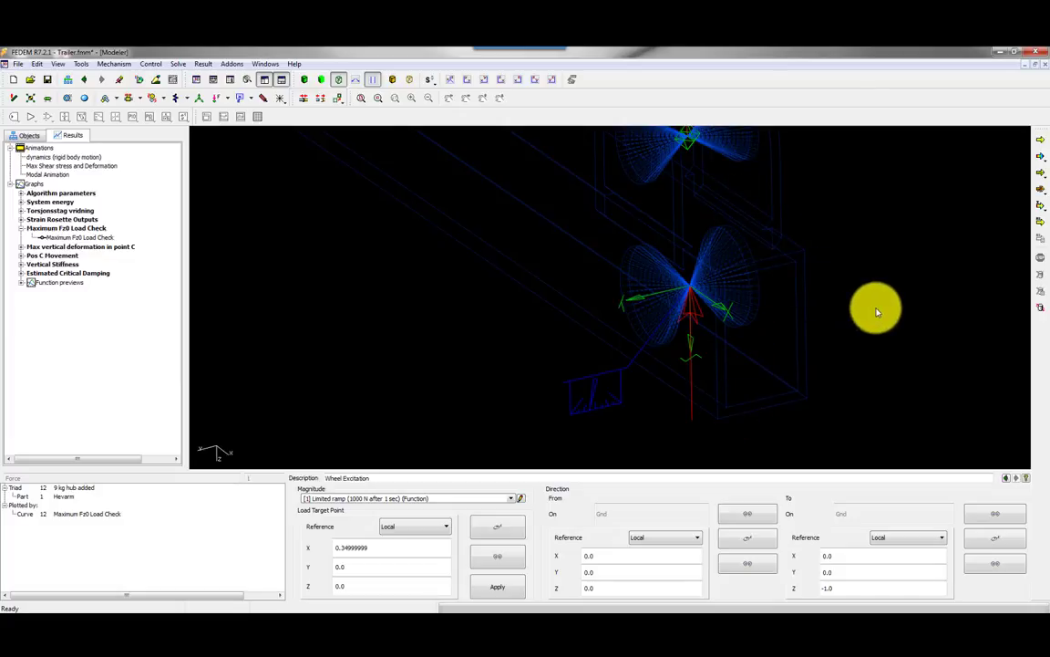
- Inspect which triad the sensor at the lever arm's wheel end measures and where that sensor is used
{"action": "scroll", "coordinate": [874, 308], "scroll_direction": "down", "scroll_amount": 3}
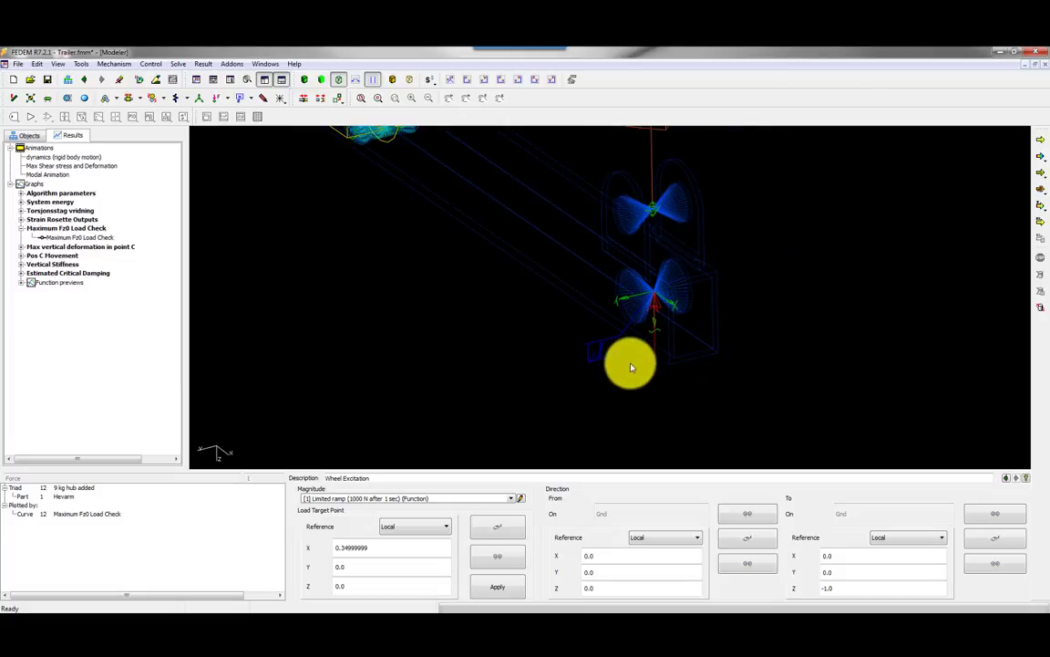
{"action": "scroll", "coordinate": [576, 353], "scroll_direction": "up", "scroll_amount": 3}
{"action": "left_click", "coordinate": [600, 351]}
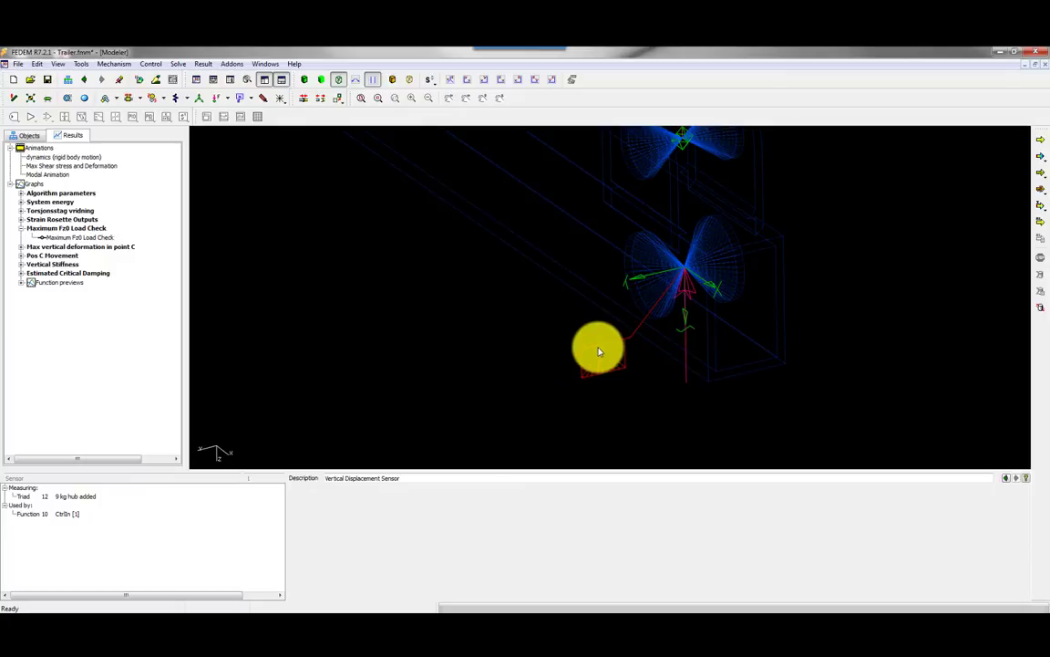
{"action": "left_click", "coordinate": [511, 357]}
- Inspect the damping coefficient and connected parts of the axial damper above the lever arm
{"action": "middle_click_drag", "start_coordinate": [505, 366], "coordinate": [660, 264]}
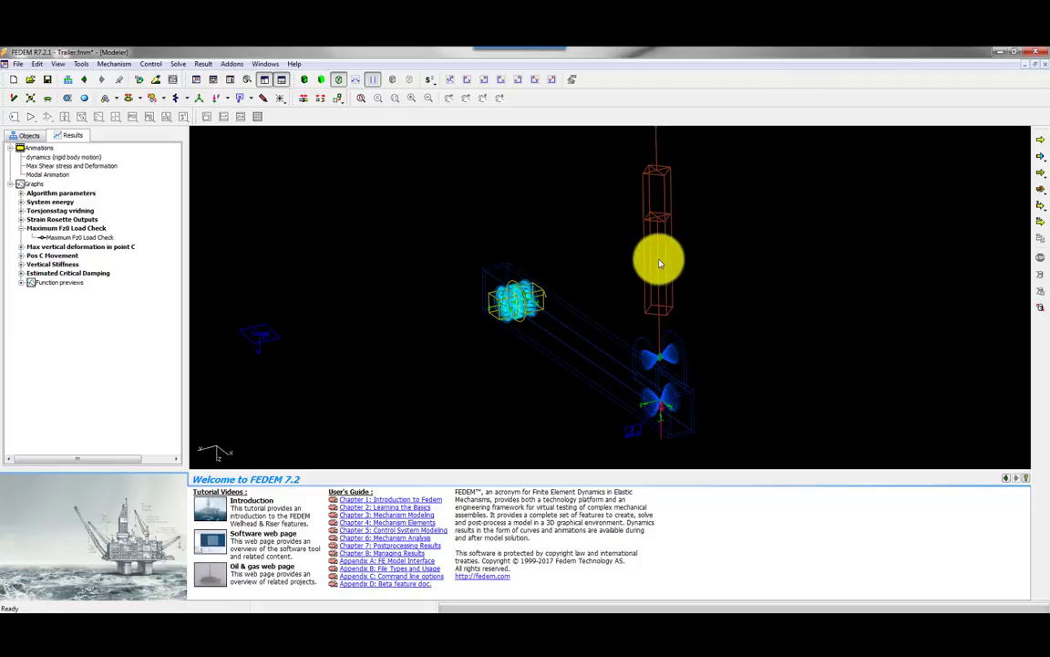
{"action": "left_click", "coordinate": [660, 264]}
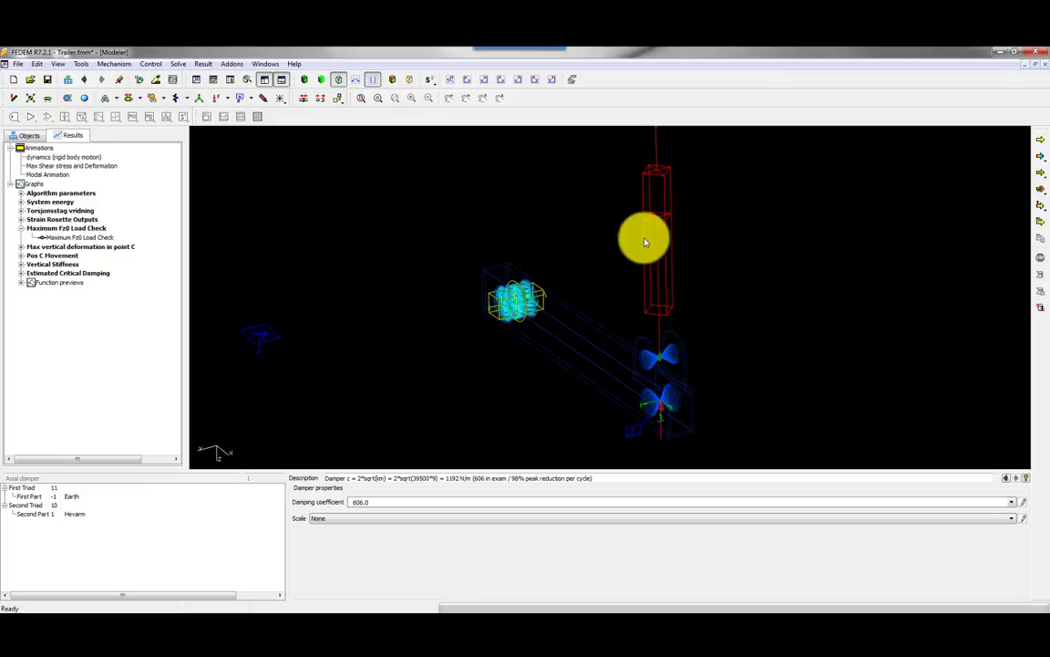
{"action": "left_click", "coordinate": [497, 394]}
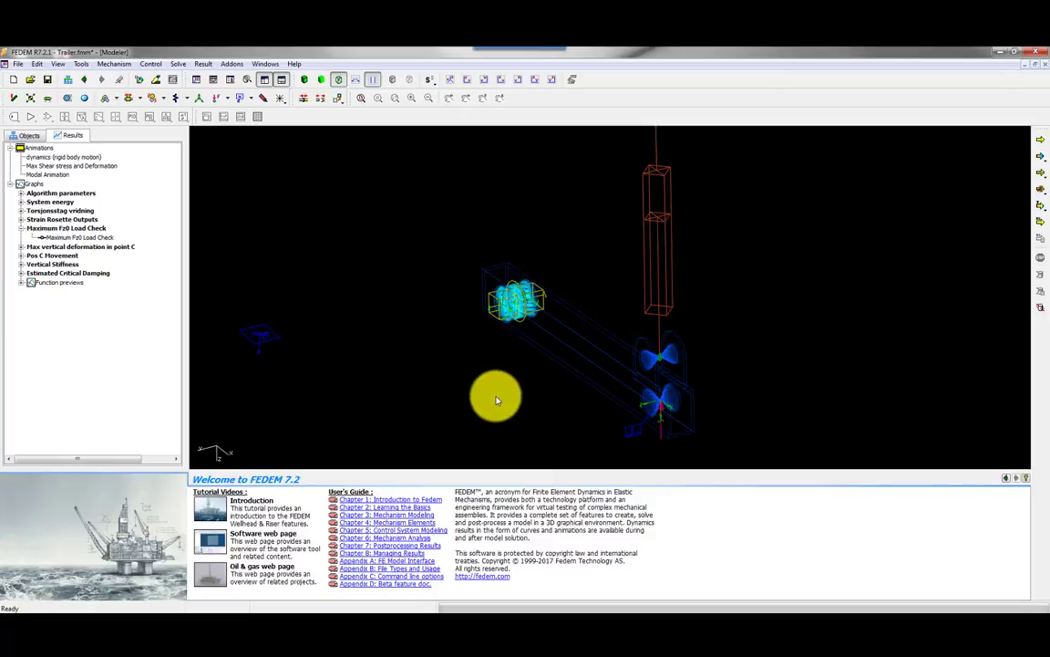
- Return the model to solid display and inspect the part attachments of the triads at the axial damper's lower and upper ends
{"action": "scroll", "coordinate": [553, 339], "scroll_direction": "down", "scroll_amount": 3}
{"action": "middle_click_drag", "start_coordinate": [553, 339], "coordinate": [668, 340]}
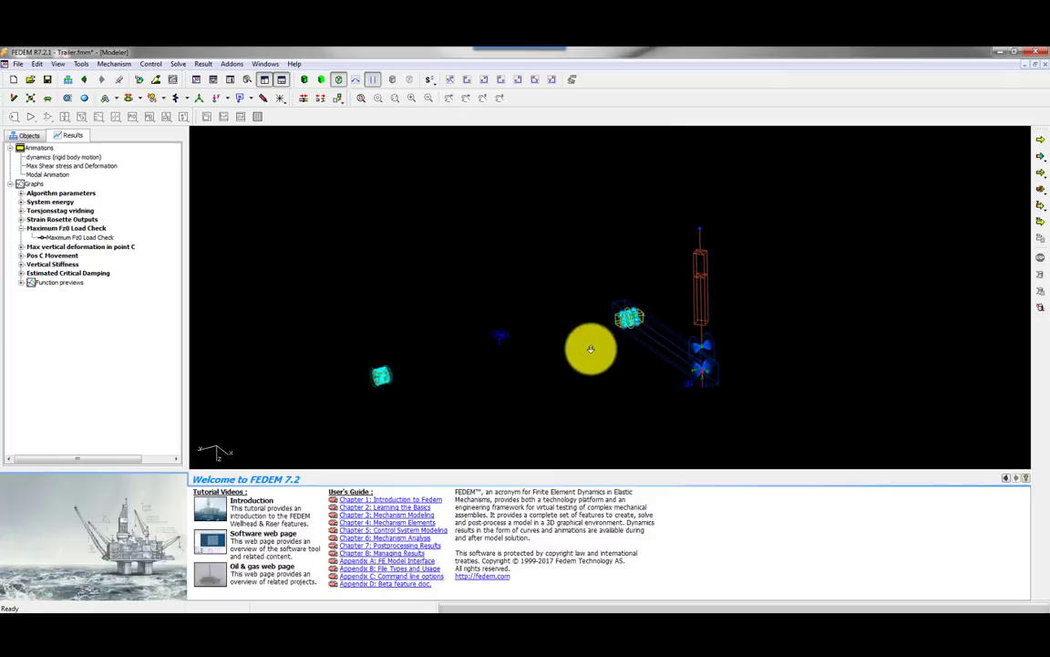
{"action": "scroll", "coordinate": [537, 288], "scroll_direction": "up", "scroll_amount": 2}
{"action": "left_click", "coordinate": [302, 81]}
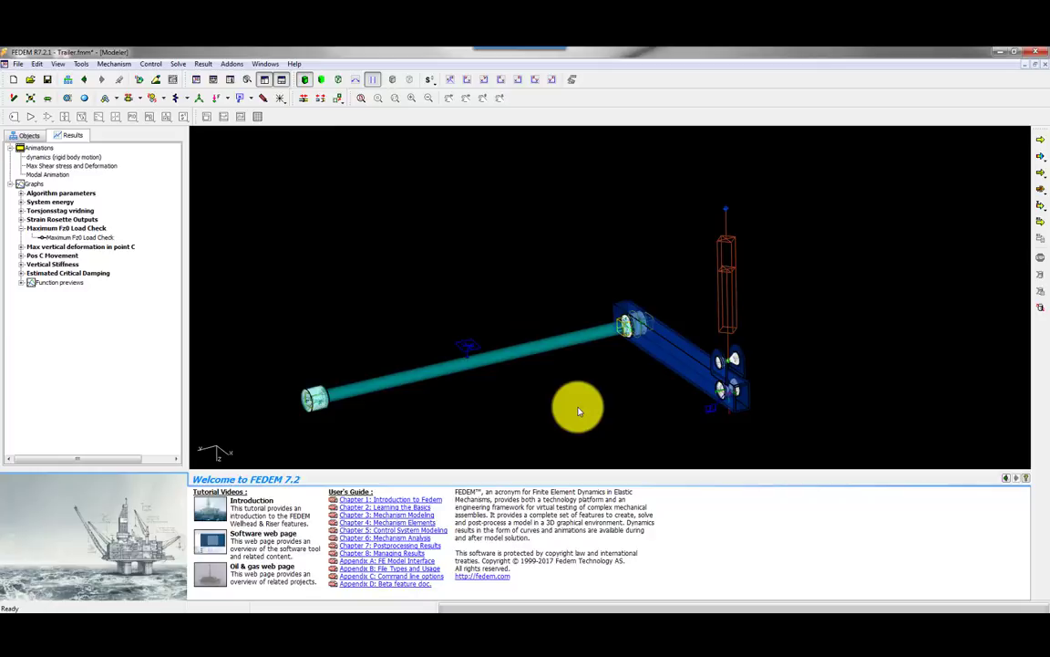
{"action": "scroll", "coordinate": [679, 374], "scroll_direction": "up", "scroll_amount": 3}
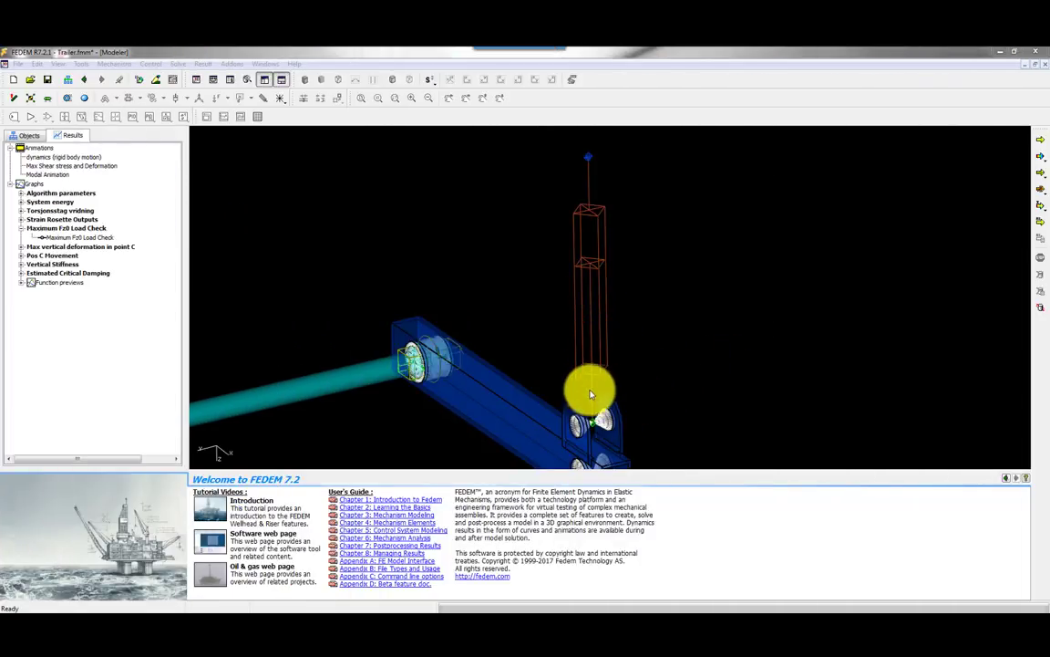
{"action": "left_click", "coordinate": [592, 426]}
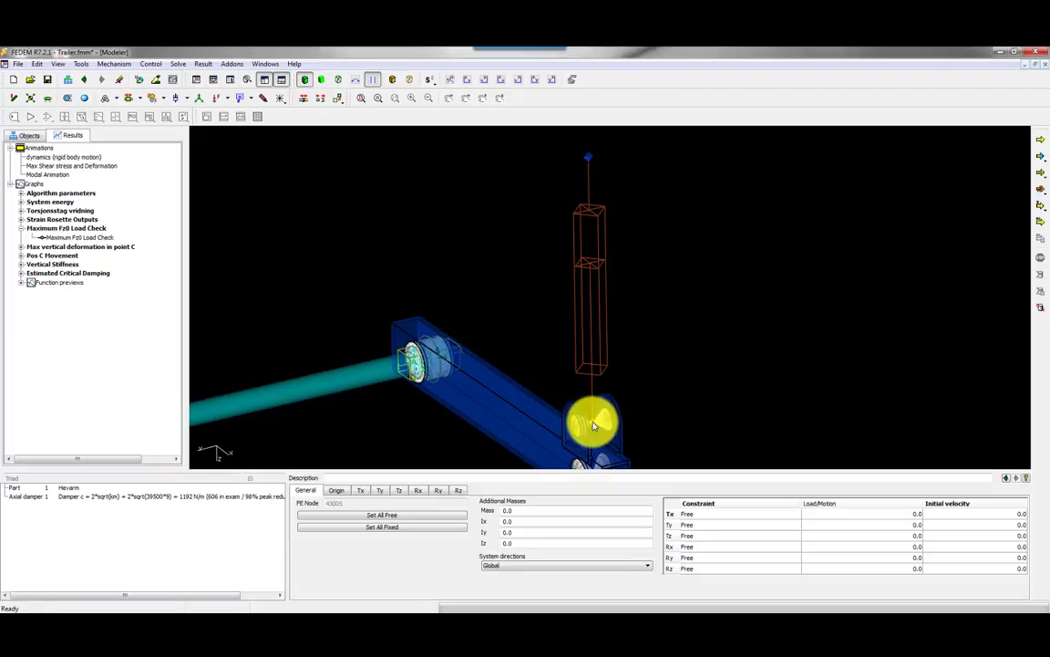
{"action": "left_click", "coordinate": [588, 161]}
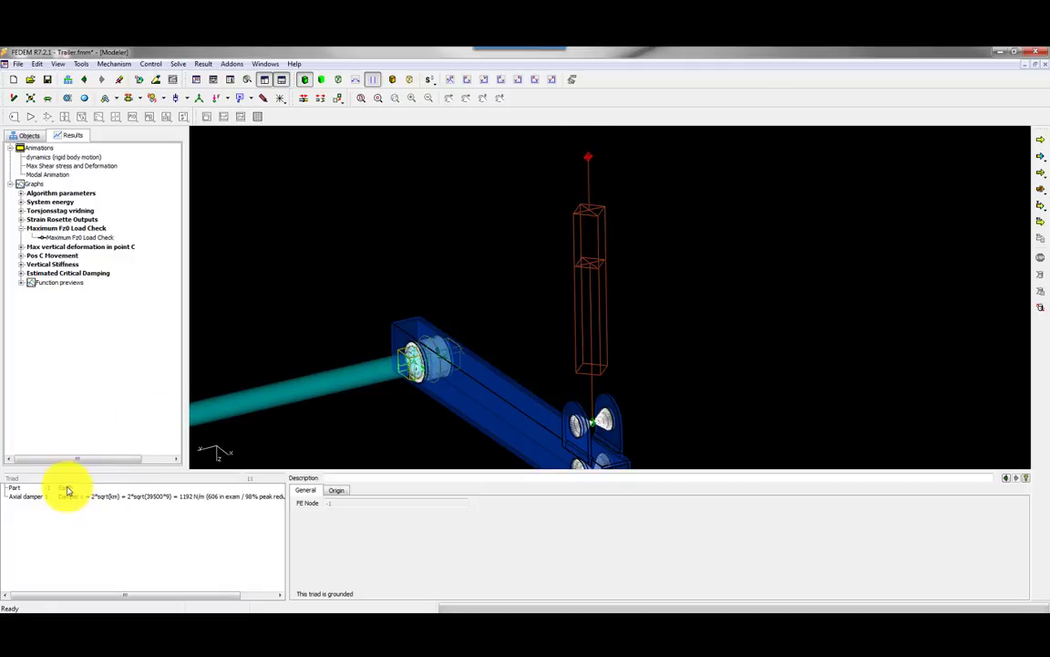
{"action": "left_click", "coordinate": [467, 220]}
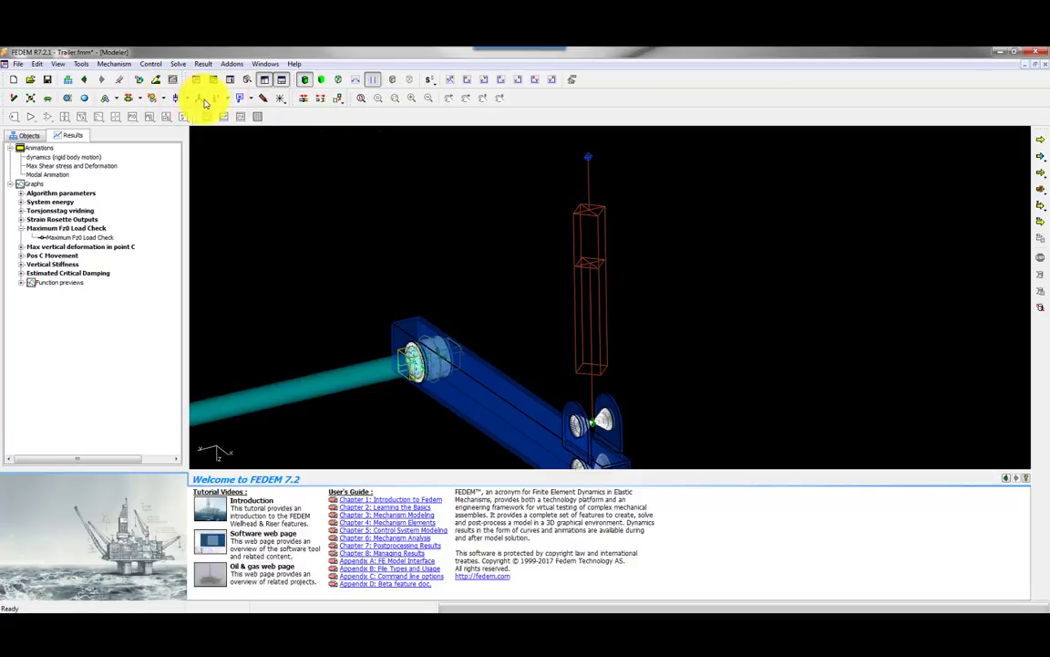
- Create a second axial damper from a point midway along the lever arm's upper face to an end point above it at global Z -0.3275
{"action": "left_click", "coordinate": [173, 96]}
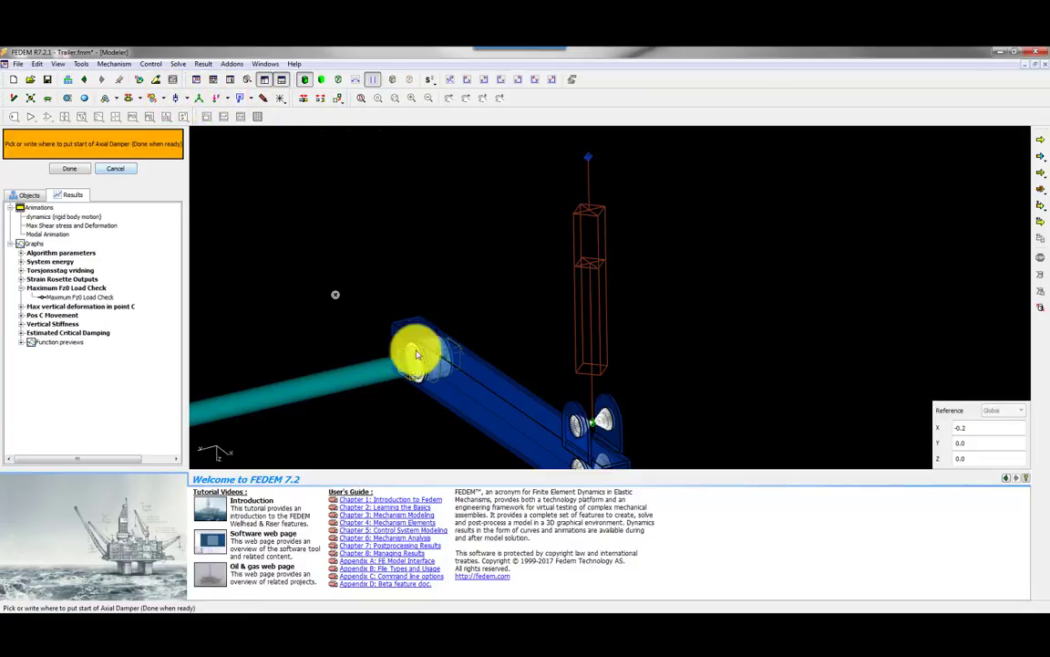
{"action": "left_click", "coordinate": [497, 376]}
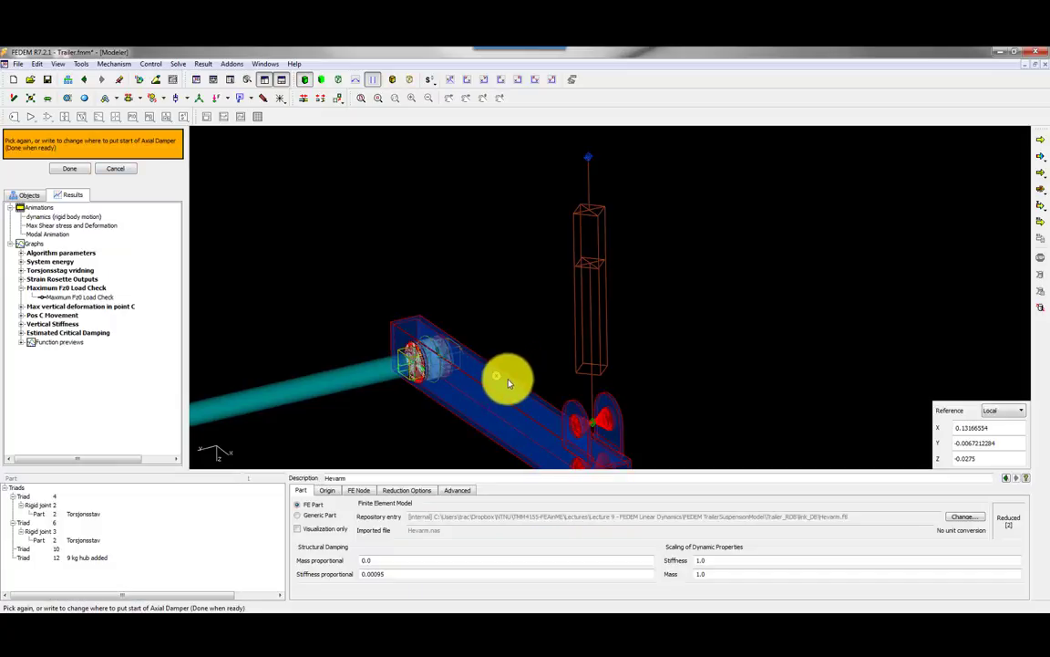
{"action": "middle_click", "coordinate": [512, 374]}
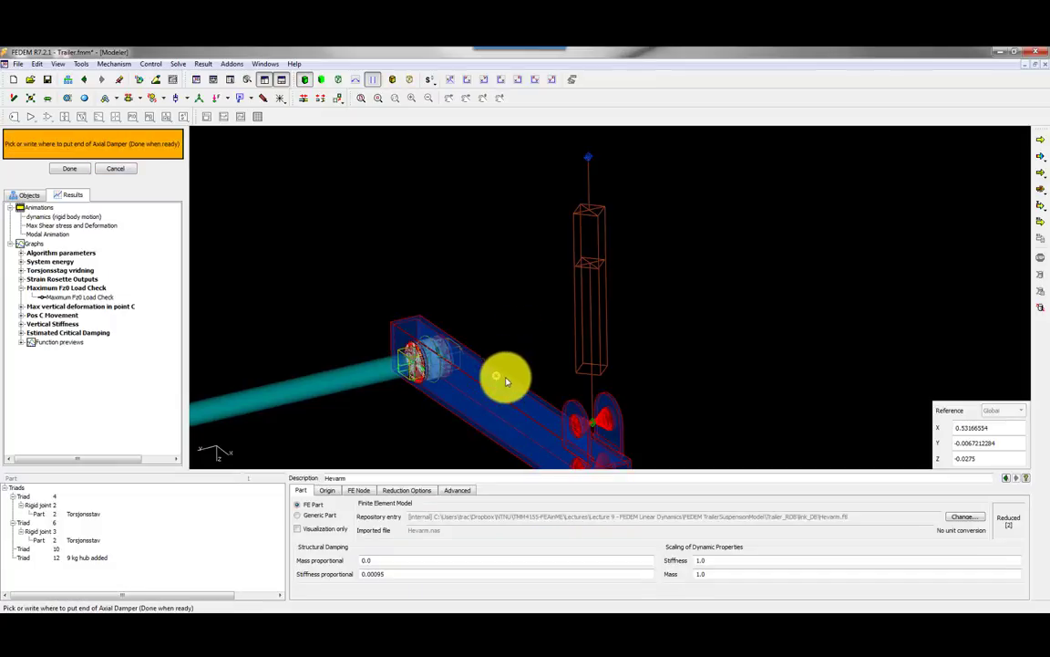
{"action": "left_click", "coordinate": [497, 378]}
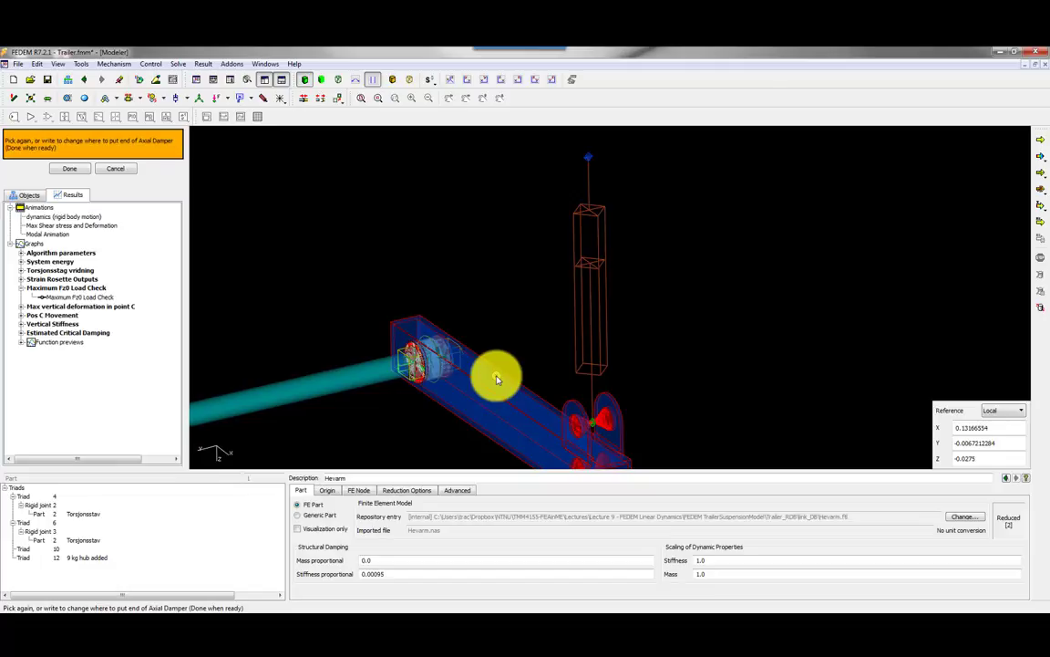
{"action": "left_click", "coordinate": [998, 412]}
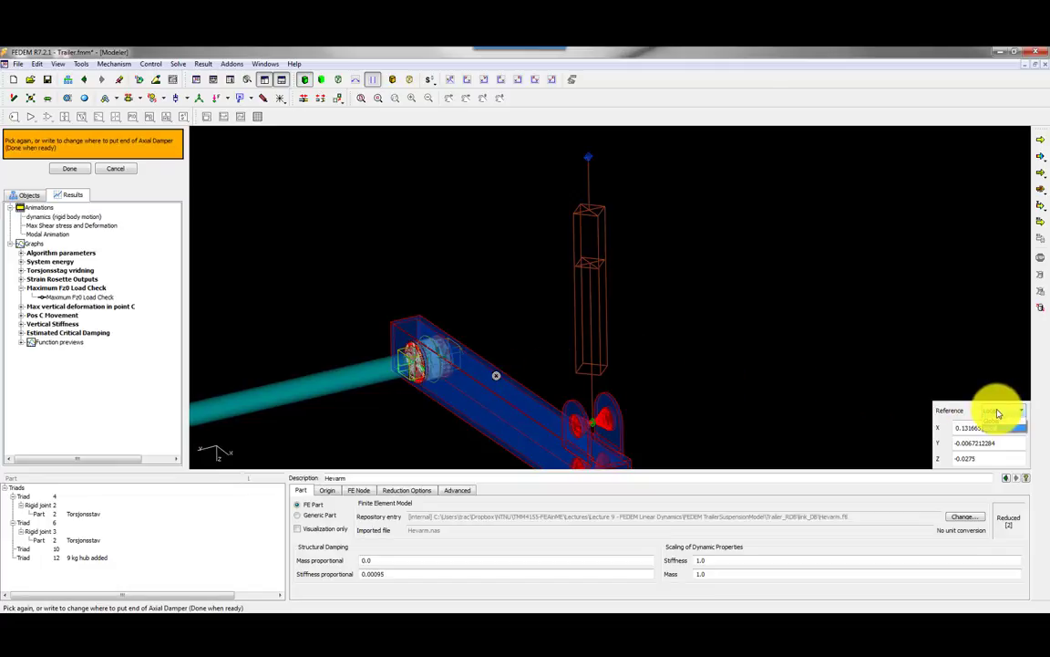
{"action": "left_click", "coordinate": [993, 421]}
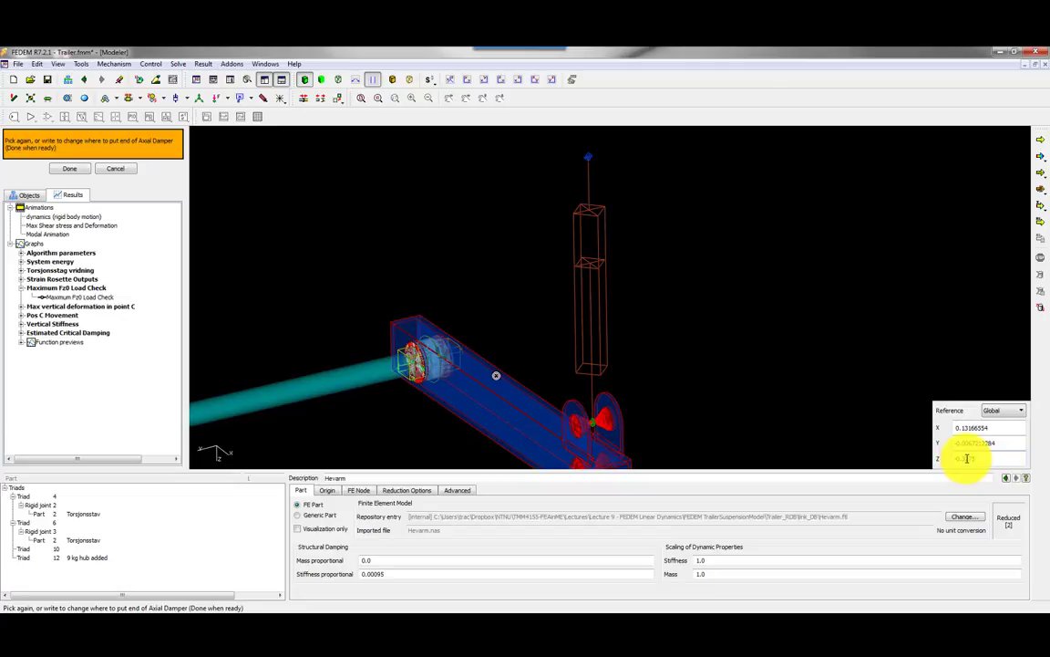
{"action": "scroll", "coordinate": [625, 217], "scroll_direction": "down", "scroll_amount": 3}
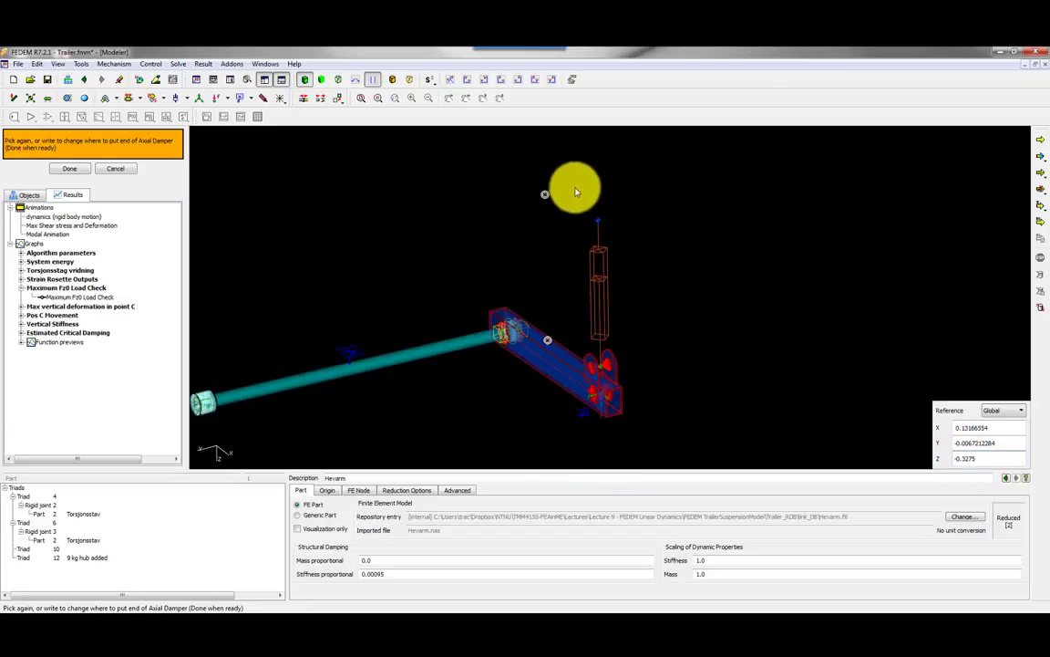
{"action": "left_click", "coordinate": [69, 168]}
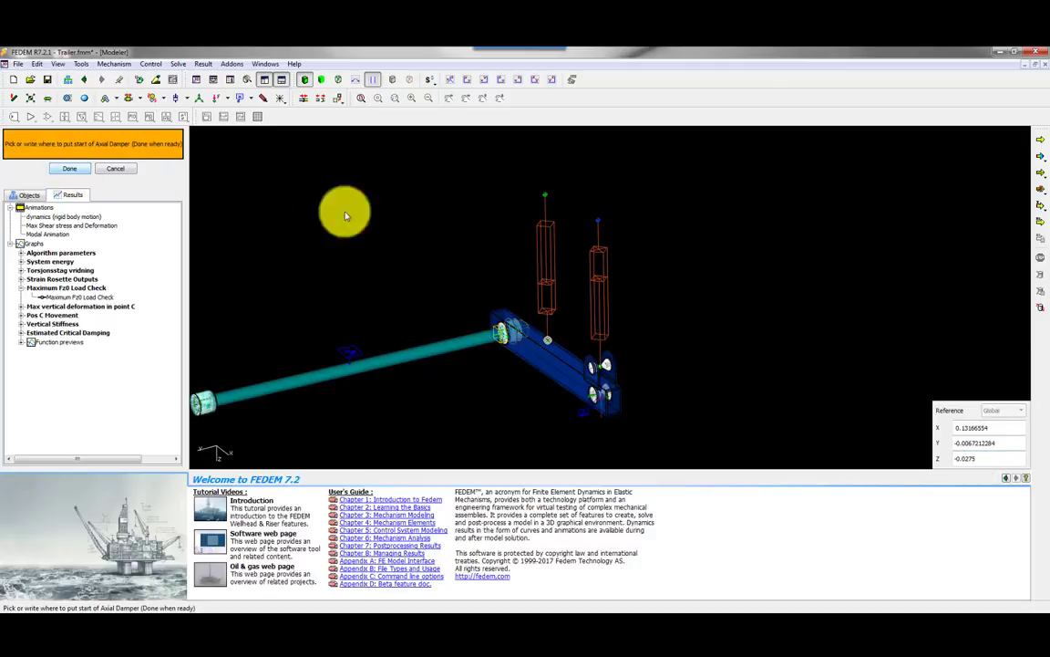
{"action": "scroll", "coordinate": [526, 232], "scroll_direction": "up", "scroll_amount": 2}
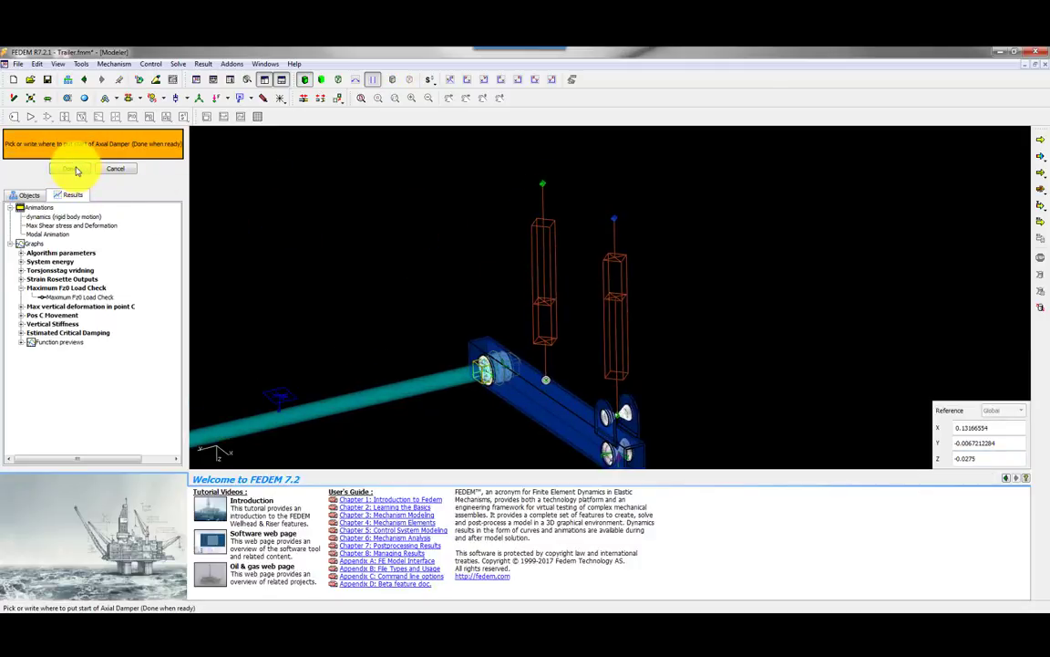
{"action": "left_click", "coordinate": [69, 168]}
- Check the part attachment of the new damper's upper triad and detach that triad from the lever arm
{"action": "left_click", "coordinate": [545, 187]}
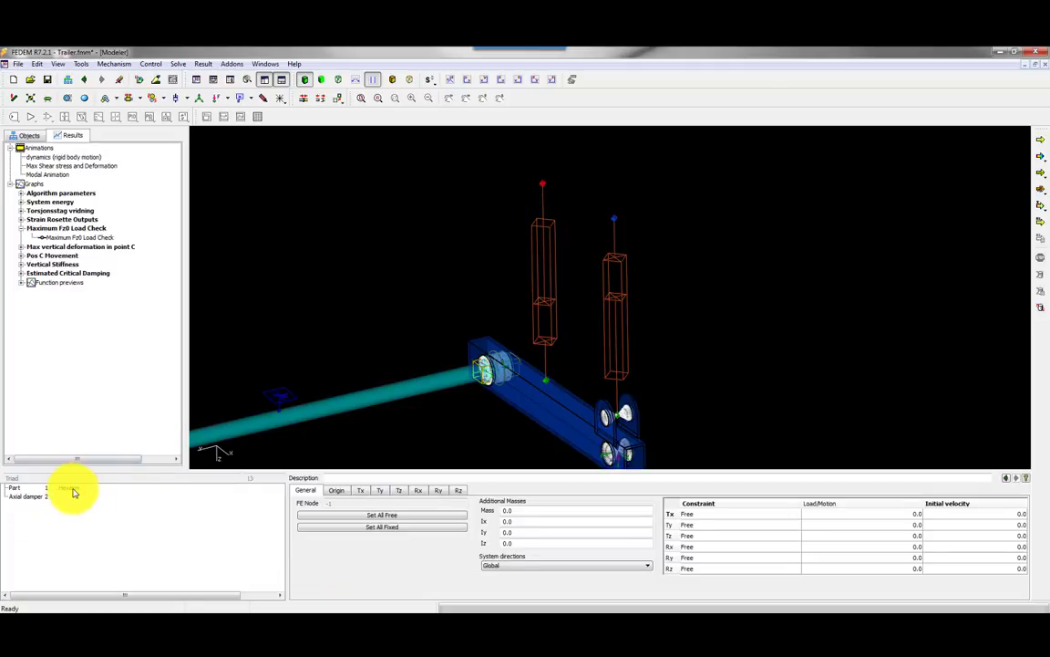
{"action": "left_click", "coordinate": [259, 171]}
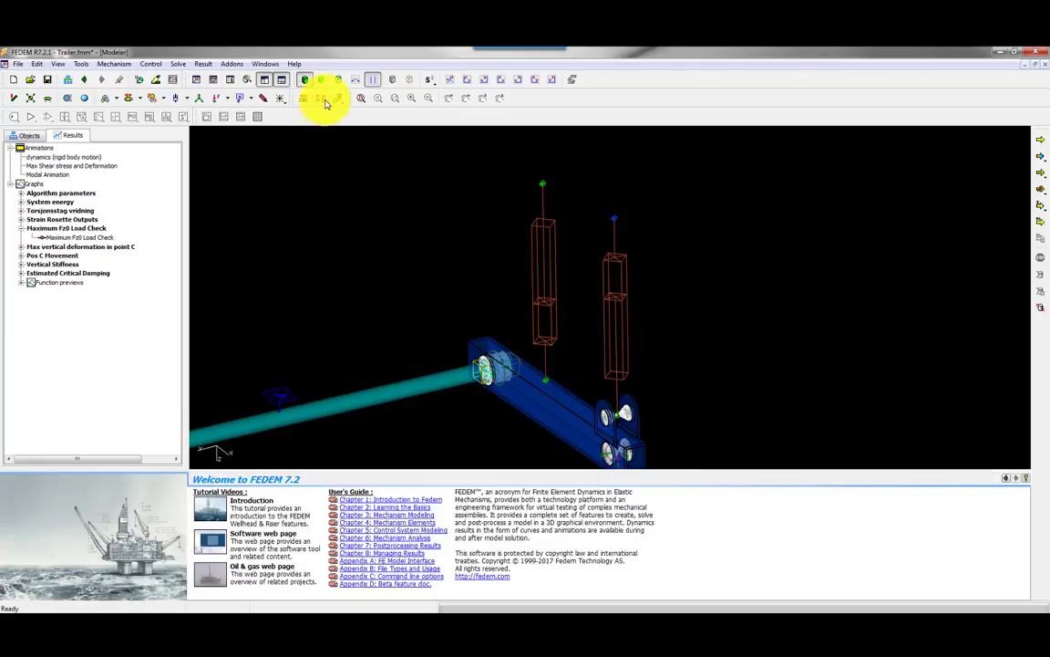
{"action": "left_click", "coordinate": [323, 100]}
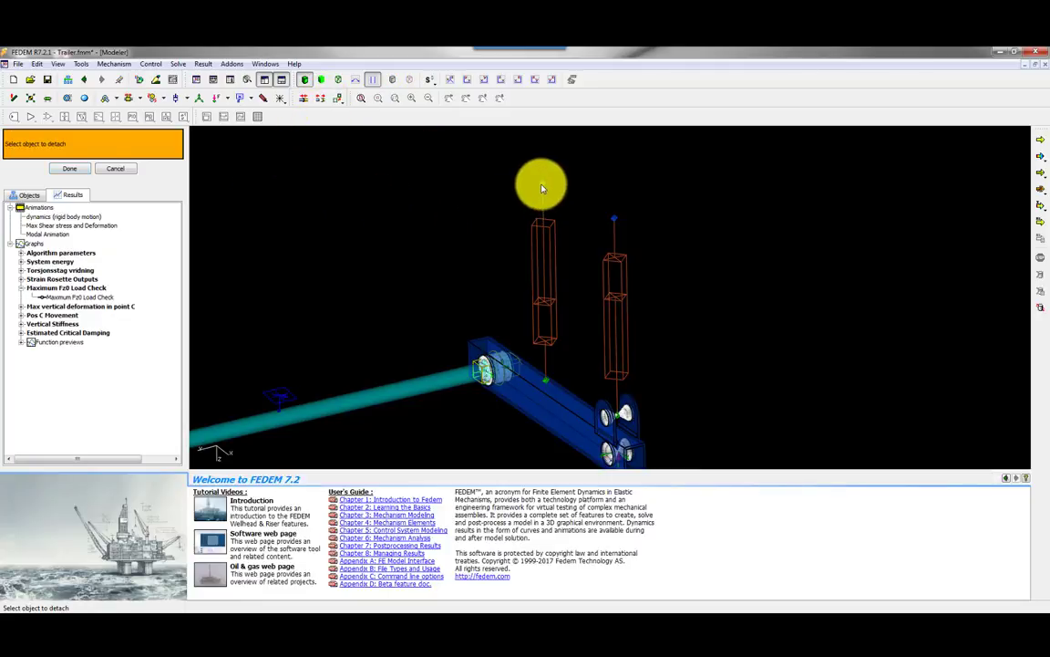
{"action": "left_click", "coordinate": [541, 188]}
{"action": "left_click", "coordinate": [491, 198]}
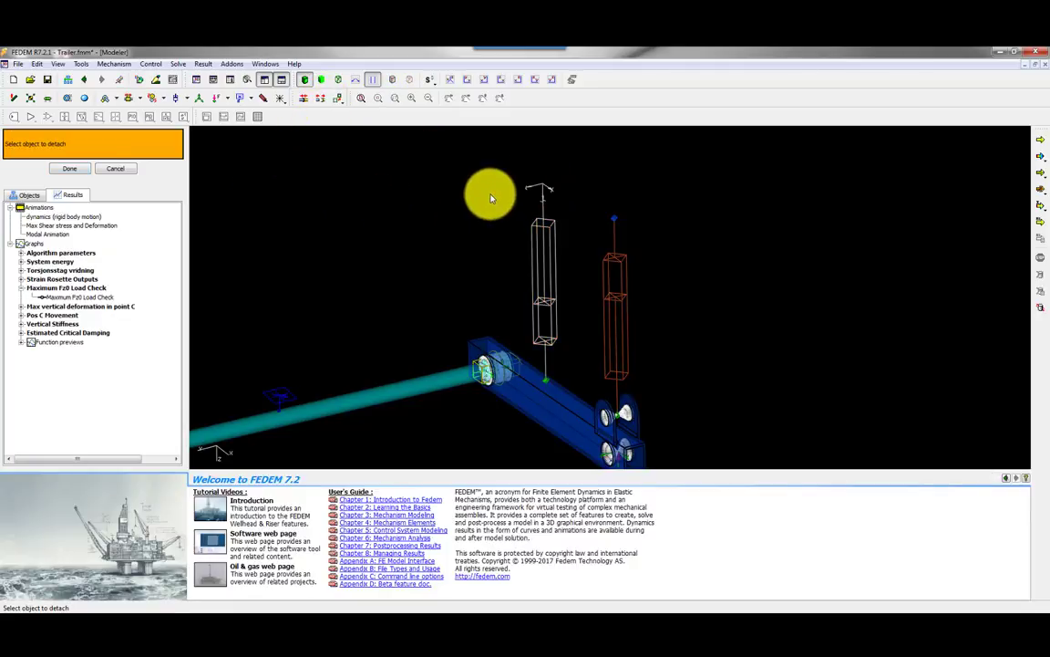
- Show the reference plane and attach the new damper's detached upper triad to it
{"action": "left_click", "coordinate": [155, 80]}
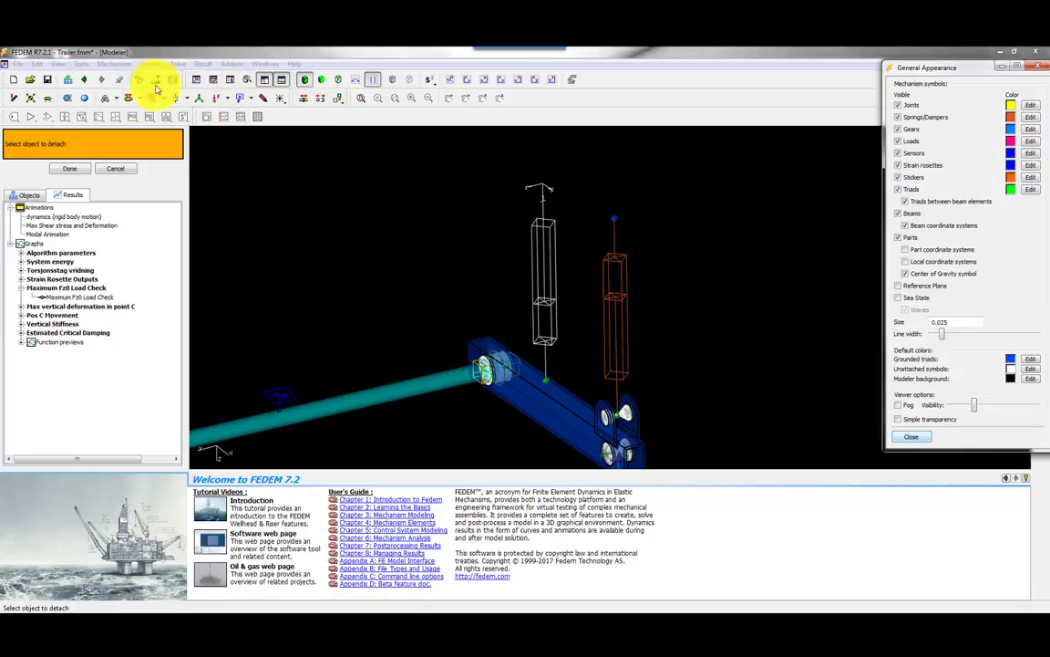
{"action": "left_click", "coordinate": [899, 286]}
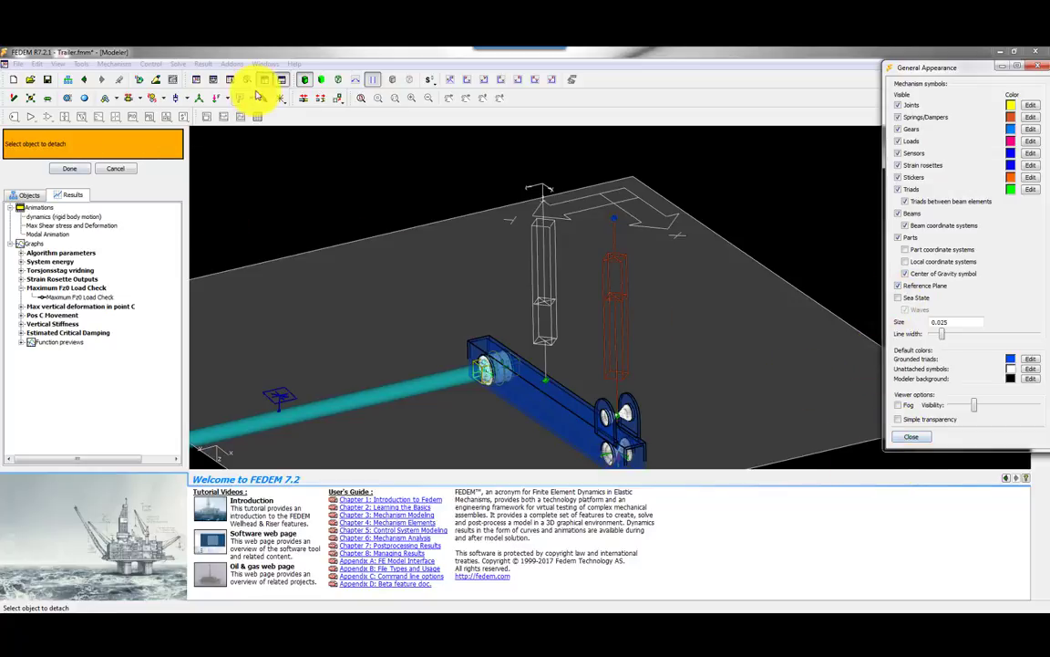
{"action": "left_click", "coordinate": [536, 189]}
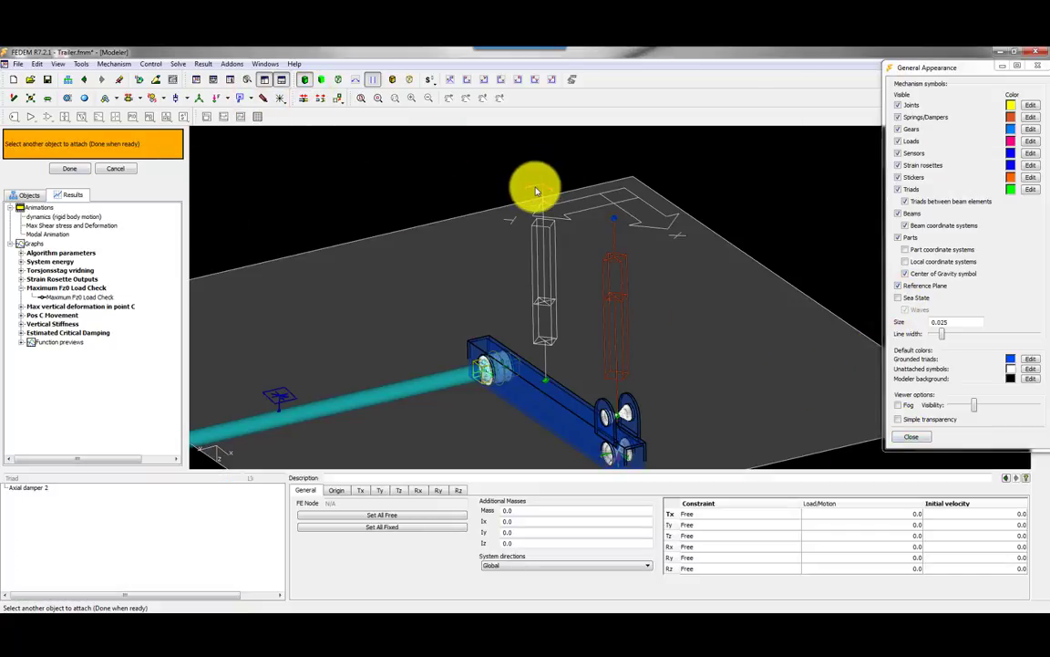
{"action": "left_click", "coordinate": [605, 208]}
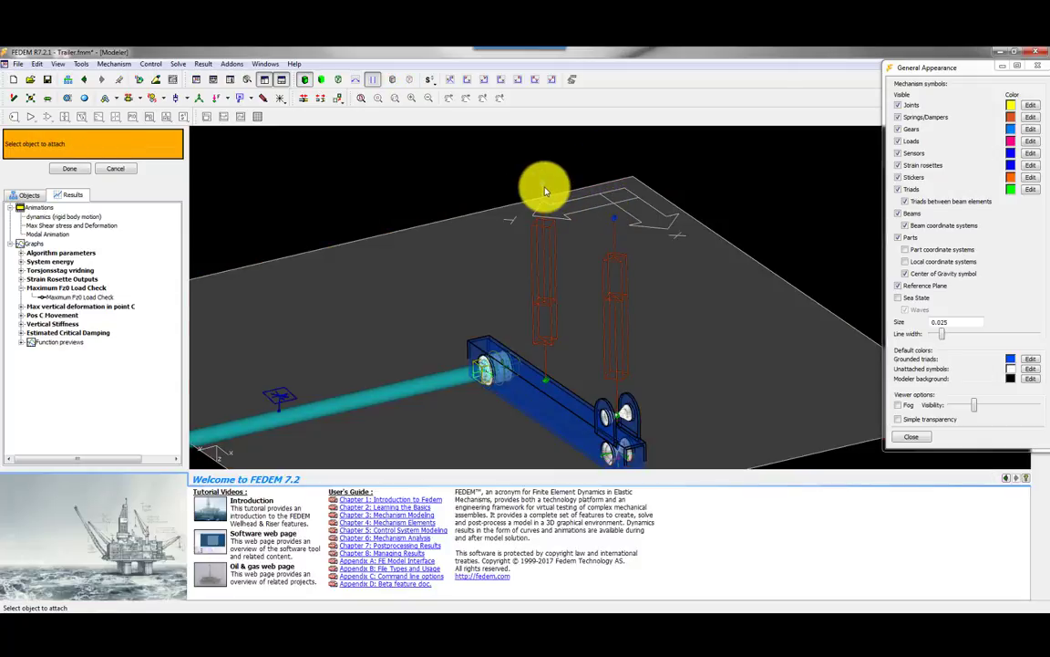
- Confirm attaching the new damper's upper triad to ground and hide the reference plane
{"action": "left_click", "coordinate": [72, 168]}
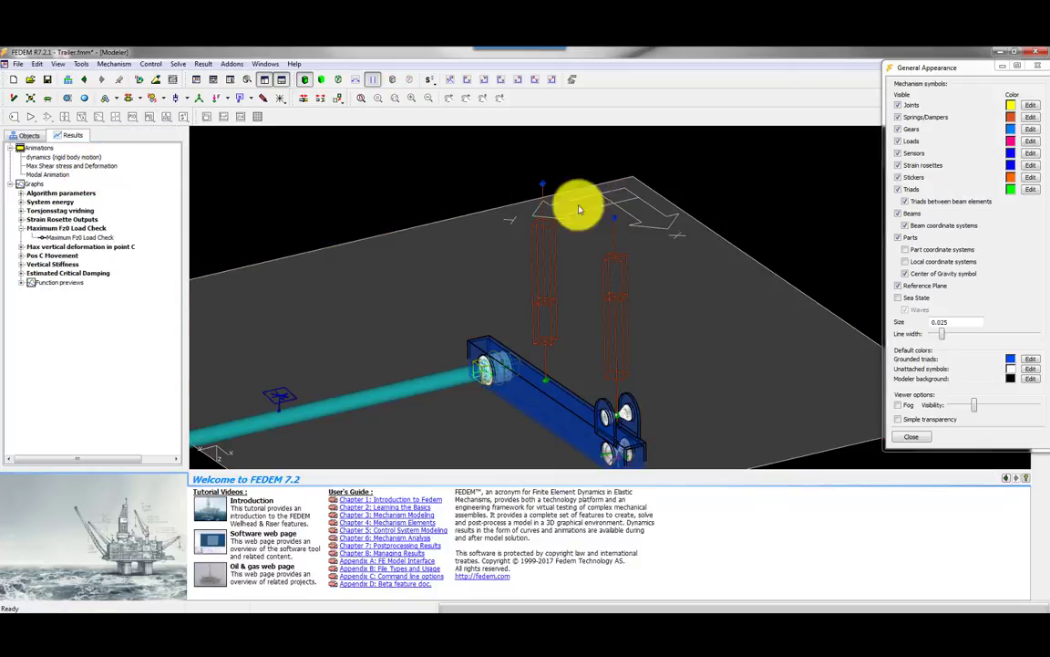
{"action": "left_click", "coordinate": [899, 285]}
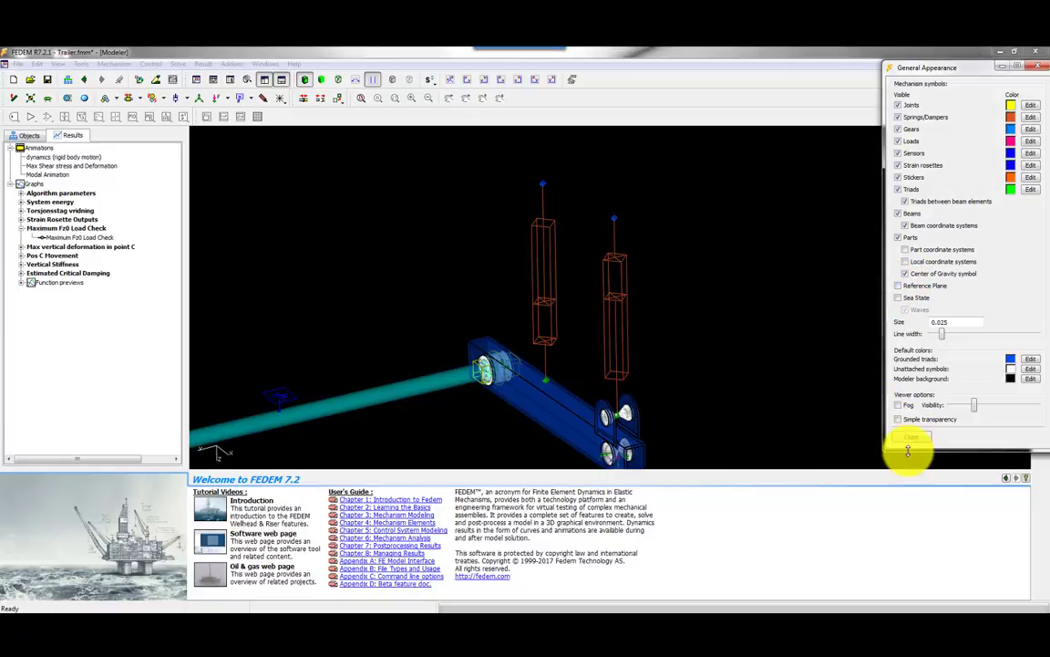
{"action": "left_click", "coordinate": [912, 439]}
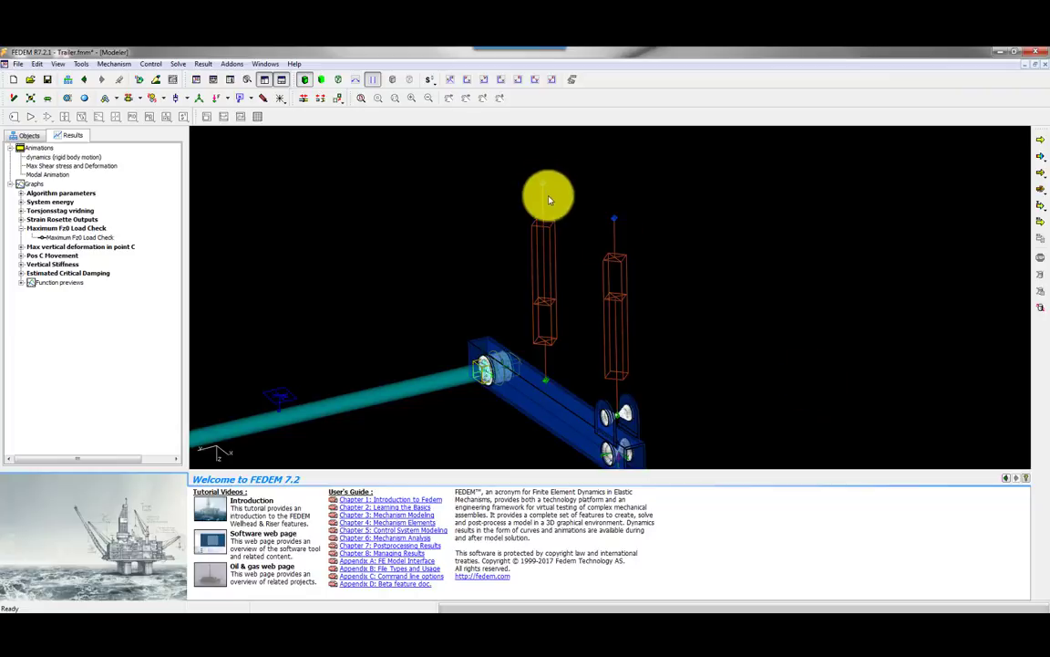
- Check the second axial damper's triad connections and delete that damper together with its upper grounded triad
{"action": "left_click", "coordinate": [543, 235]}
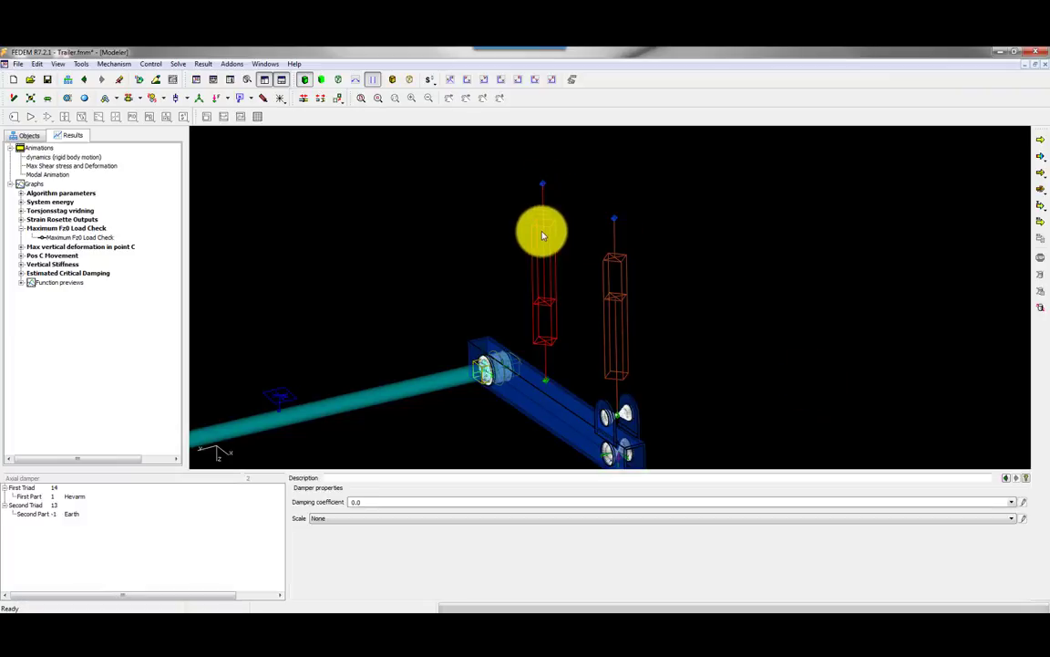
{"action": "key", "text": "Delete"}
{"action": "left_click", "coordinate": [542, 186]}
{"action": "key", "text": "Delete"}
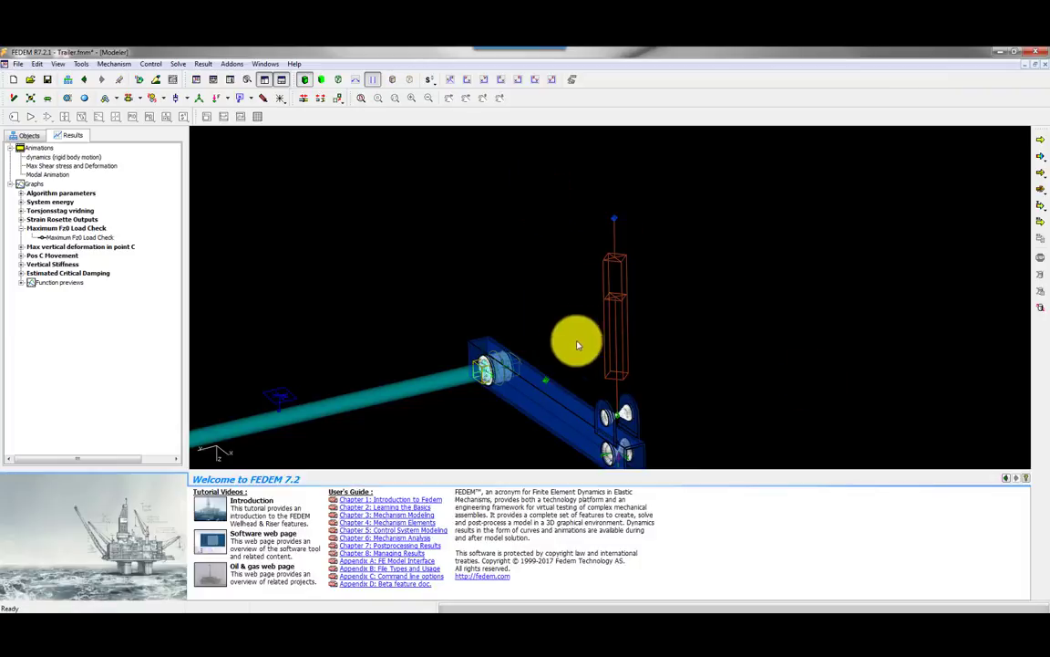
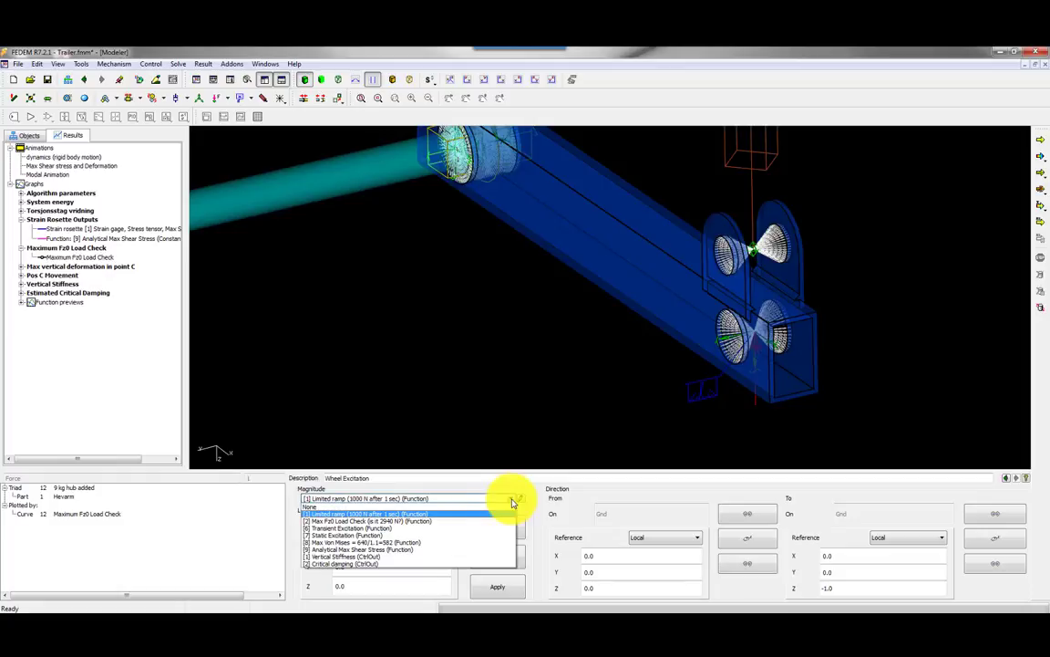
- Choose Limited ramp (1000 N after 1 sec) as the Wheel Excitation force's magnitude and inspect the function's start displacement, slope and end of ramp
{"action": "left_click", "coordinate": [433, 516]}
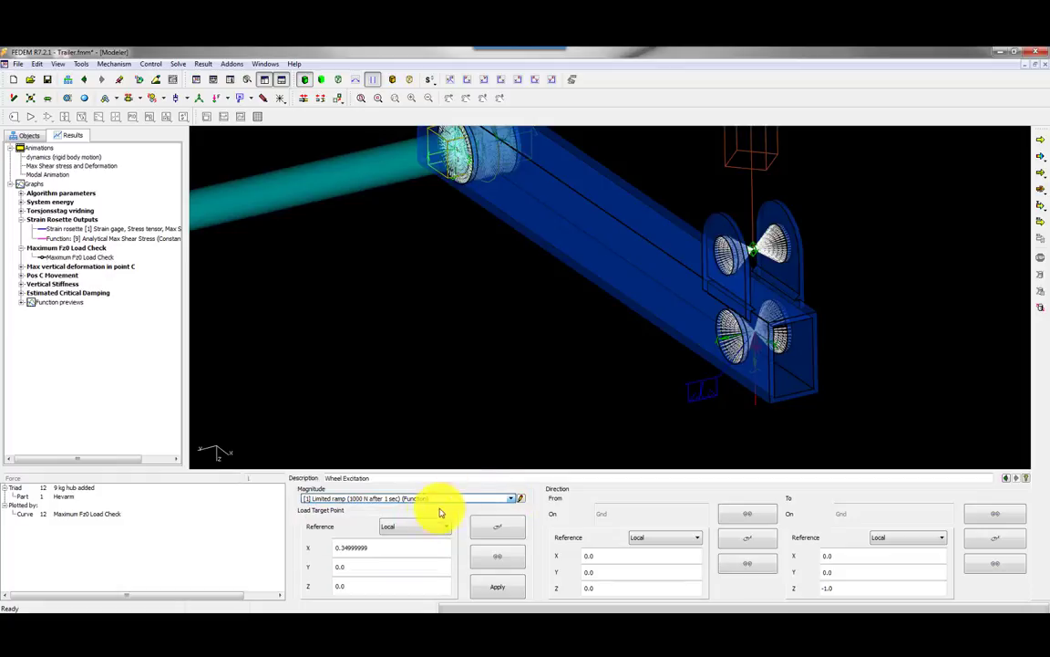
{"action": "left_click", "coordinate": [521, 498]}
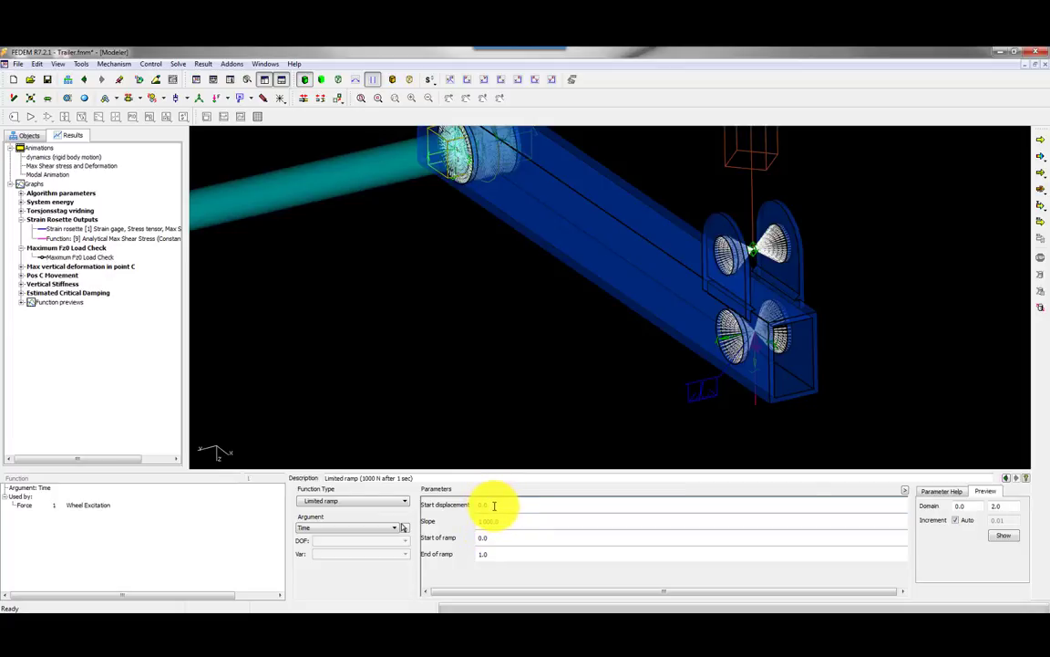
{"action": "left_click", "coordinate": [491, 506]}
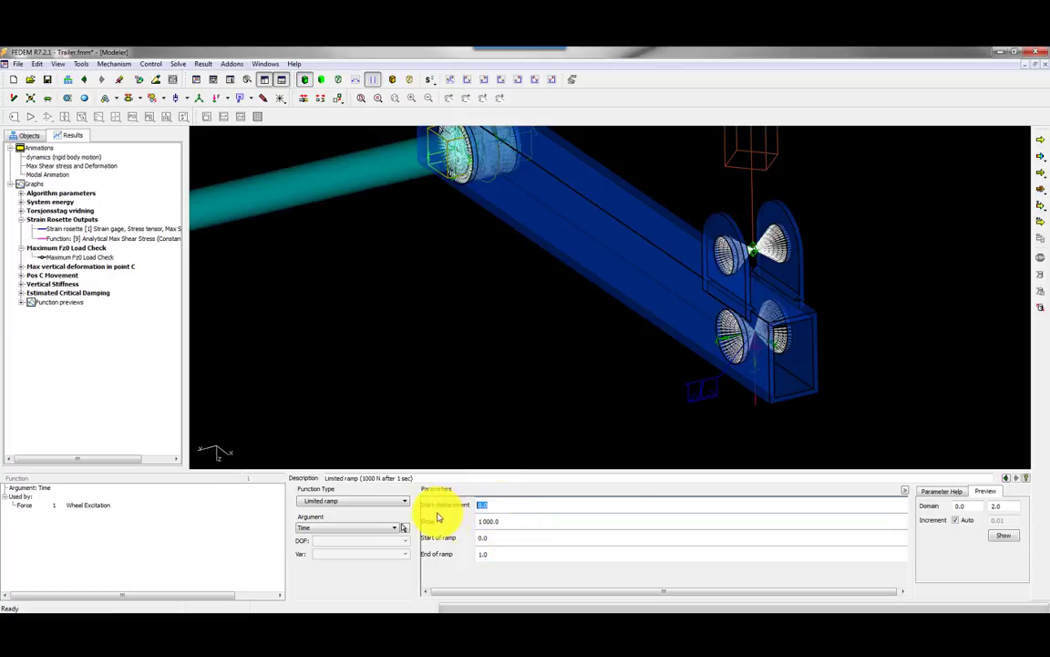
{"action": "left_click", "coordinate": [509, 522]}
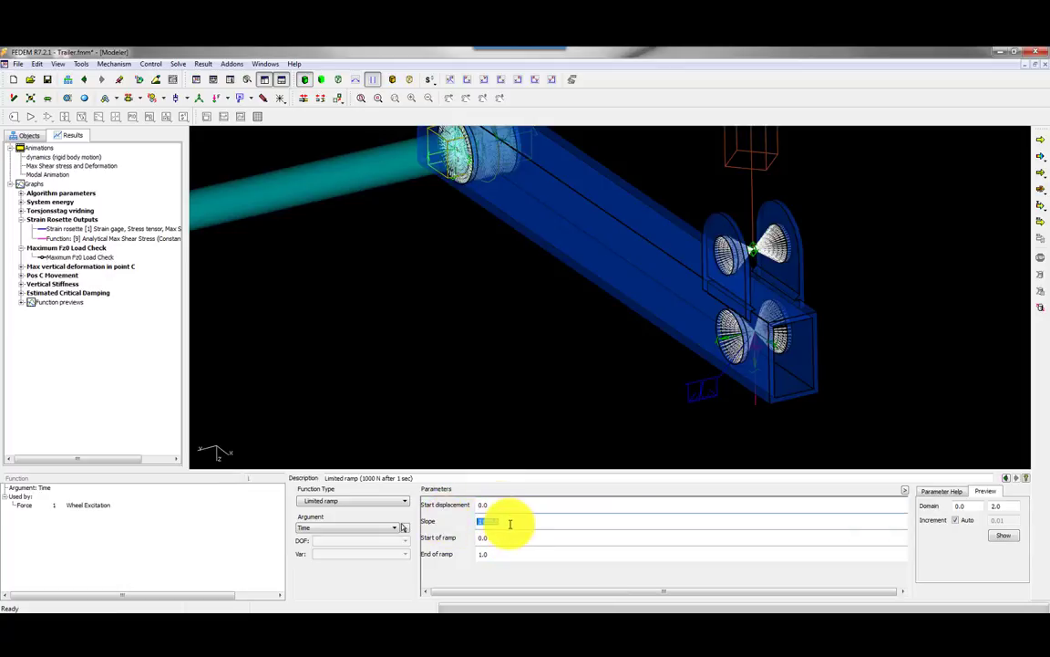
{"action": "left_click", "coordinate": [493, 554]}
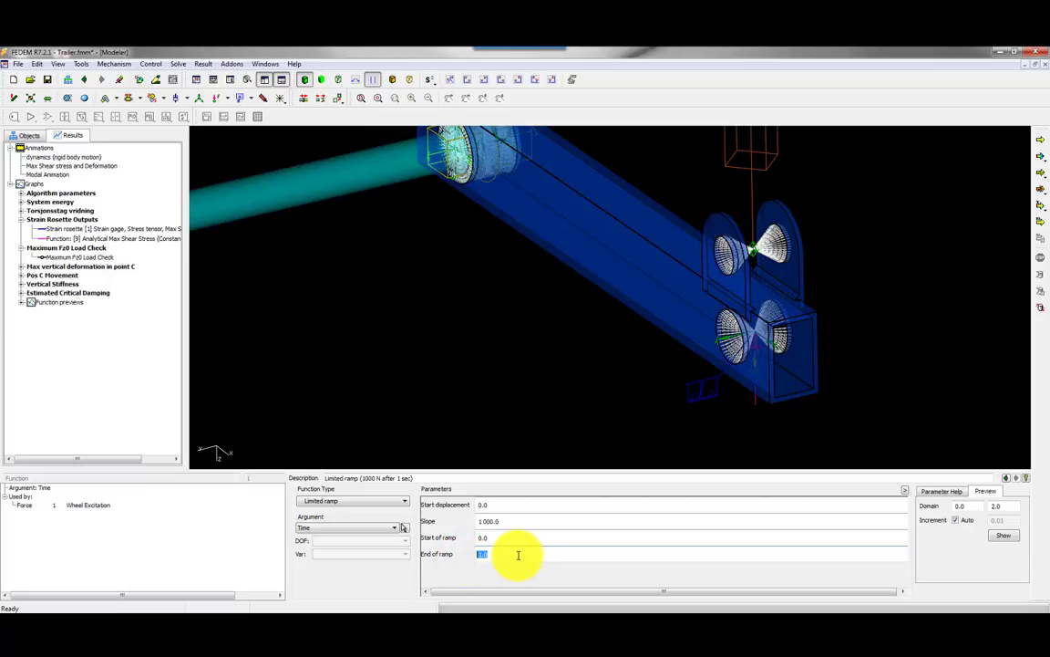
- Preview the limited ramp curve beside the model, close the graph, restore the full-size model view and recheck the Wheel Excitation force
{"action": "left_click", "coordinate": [1003, 534]}
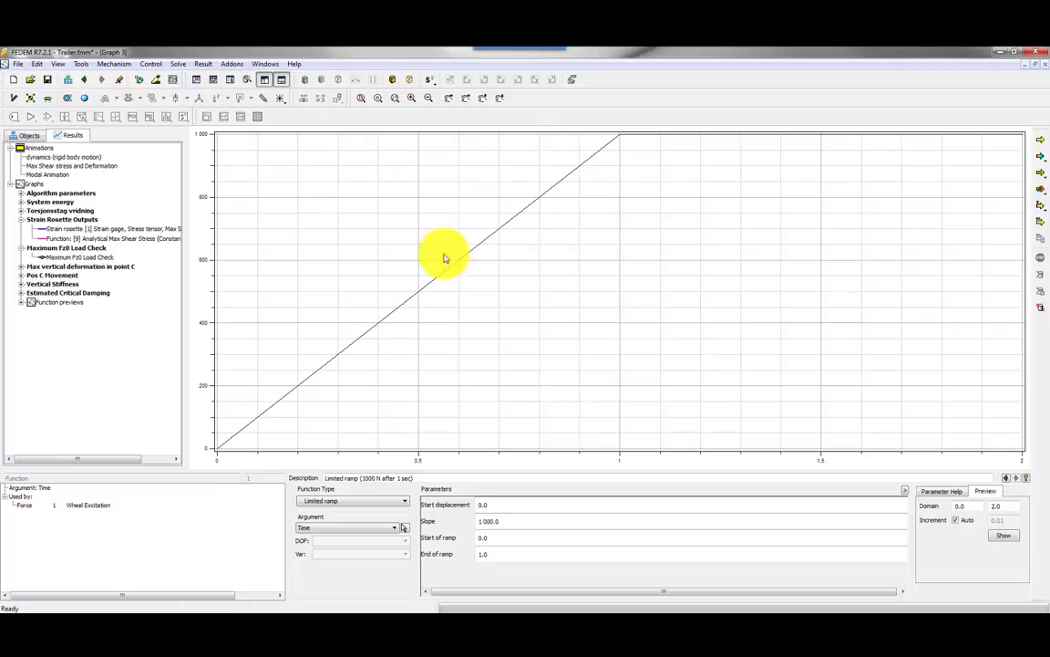
{"action": "left_click", "coordinate": [261, 65]}
{"action": "left_click", "coordinate": [278, 92]}
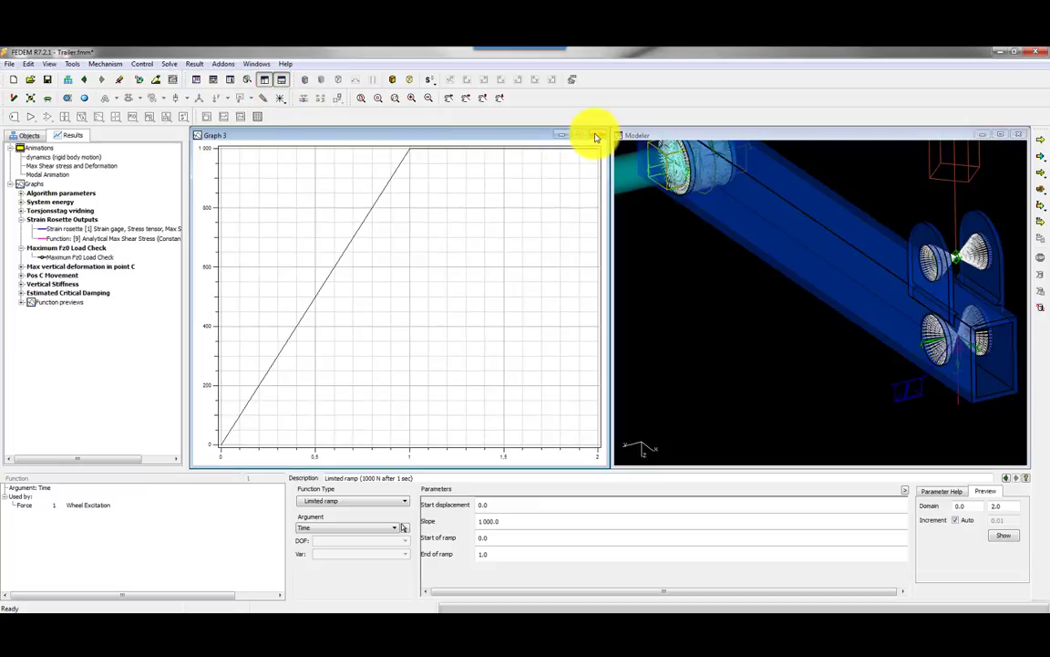
{"action": "left_click", "coordinate": [434, 164]}
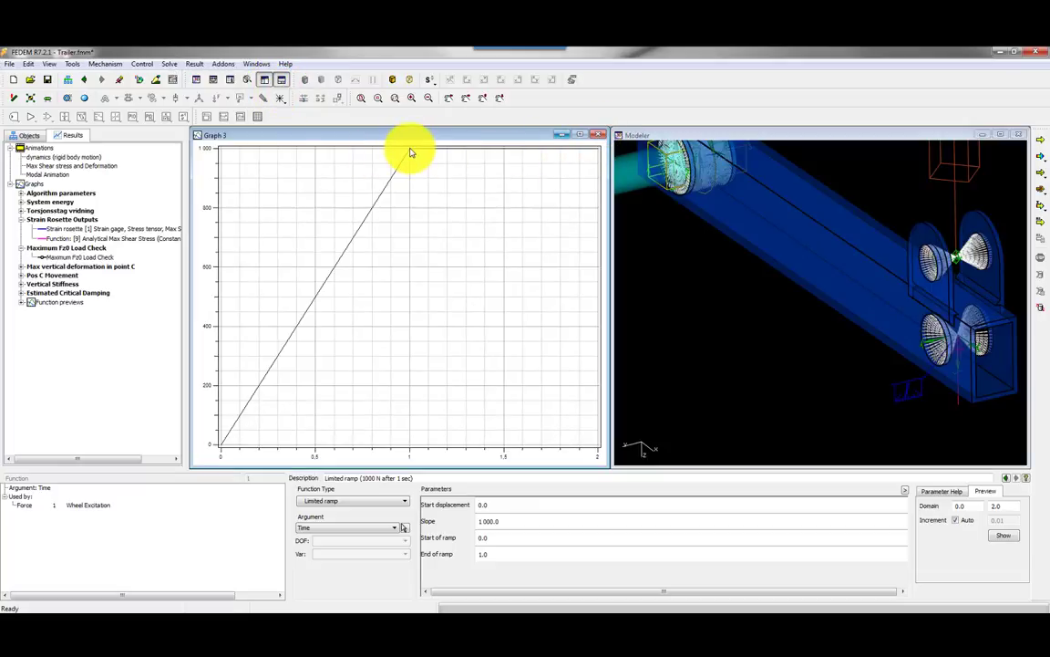
{"action": "left_click", "coordinate": [597, 136]}
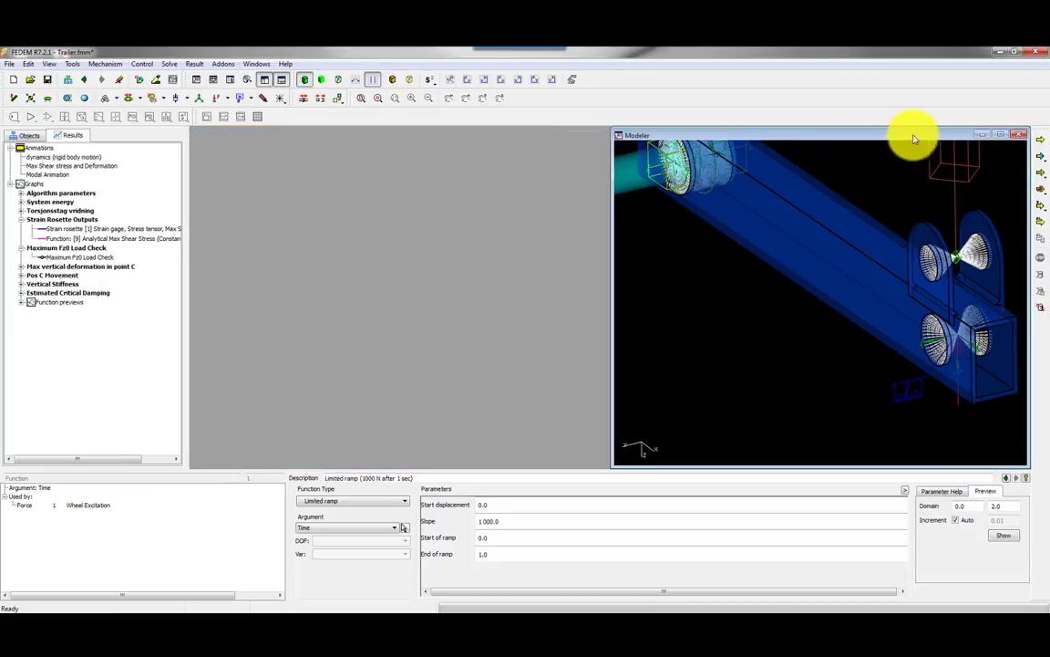
{"action": "left_click", "coordinate": [1001, 135]}
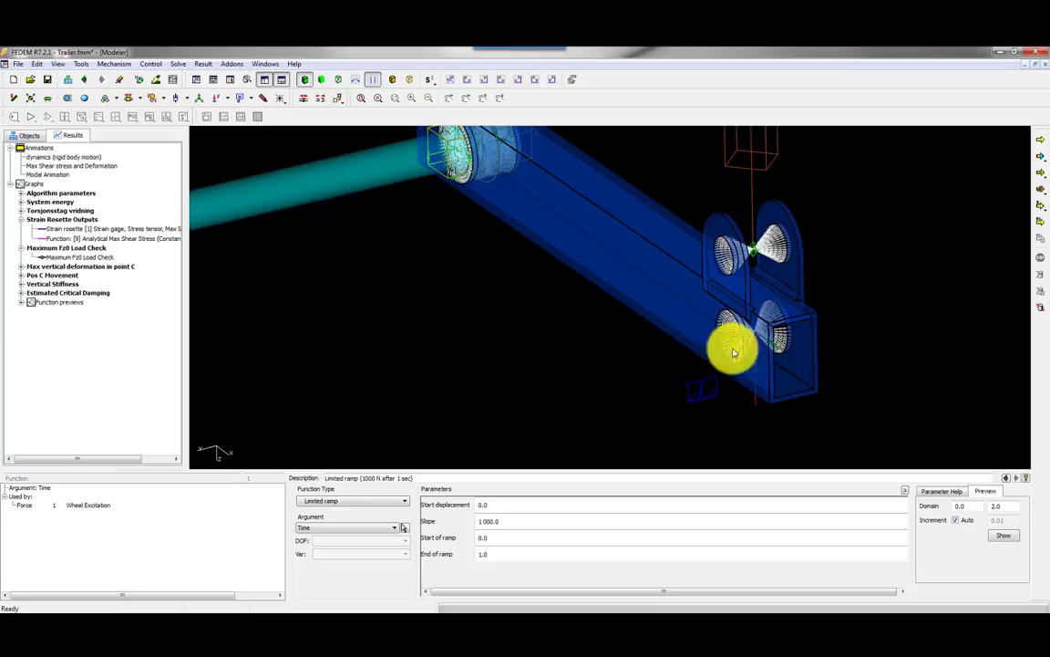
{"action": "left_click", "coordinate": [755, 408]}
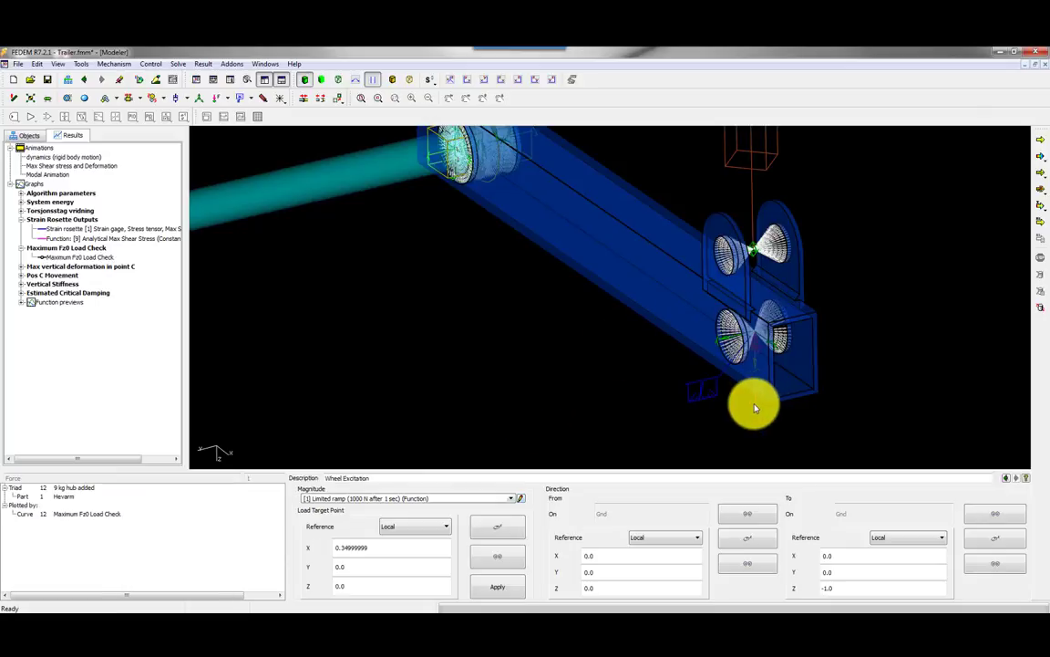
- Run the dynamics solver with time history analysis from 0.0 to 1.2 at increment 0.002 and natural frequency analysis for 10 modes
{"action": "left_click", "coordinate": [471, 404]}
{"action": "scroll", "coordinate": [476, 330], "scroll_direction": "down", "scroll_amount": 3}
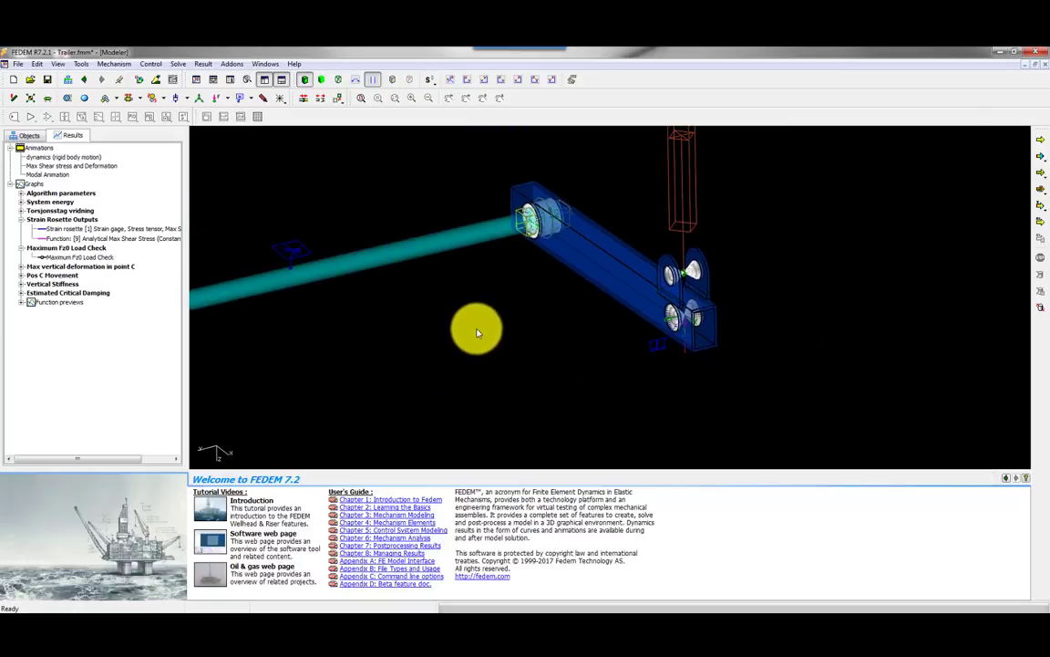
{"action": "middle_click_drag", "start_coordinate": [476, 330], "coordinate": [903, 350]}
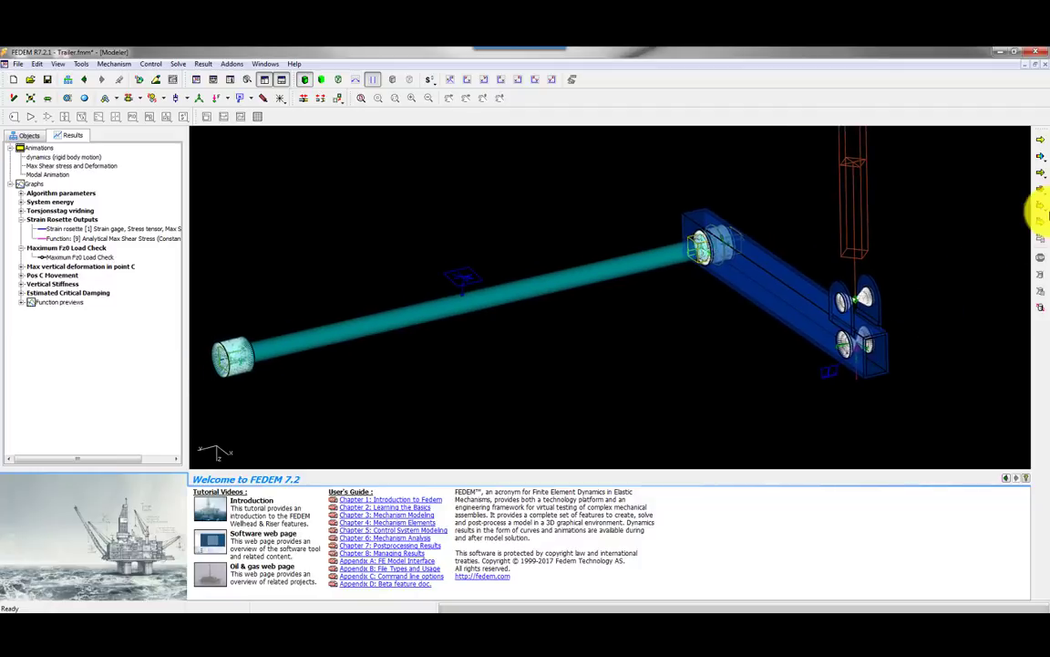
{"action": "left_click", "coordinate": [1040, 146]}
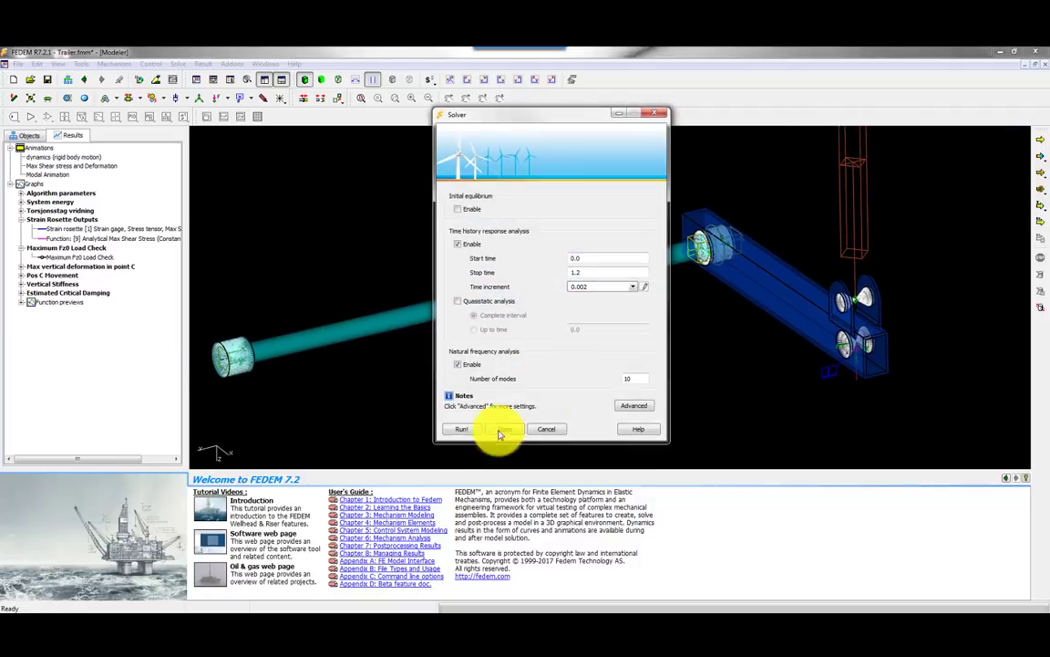
{"action": "left_click", "coordinate": [447, 425]}
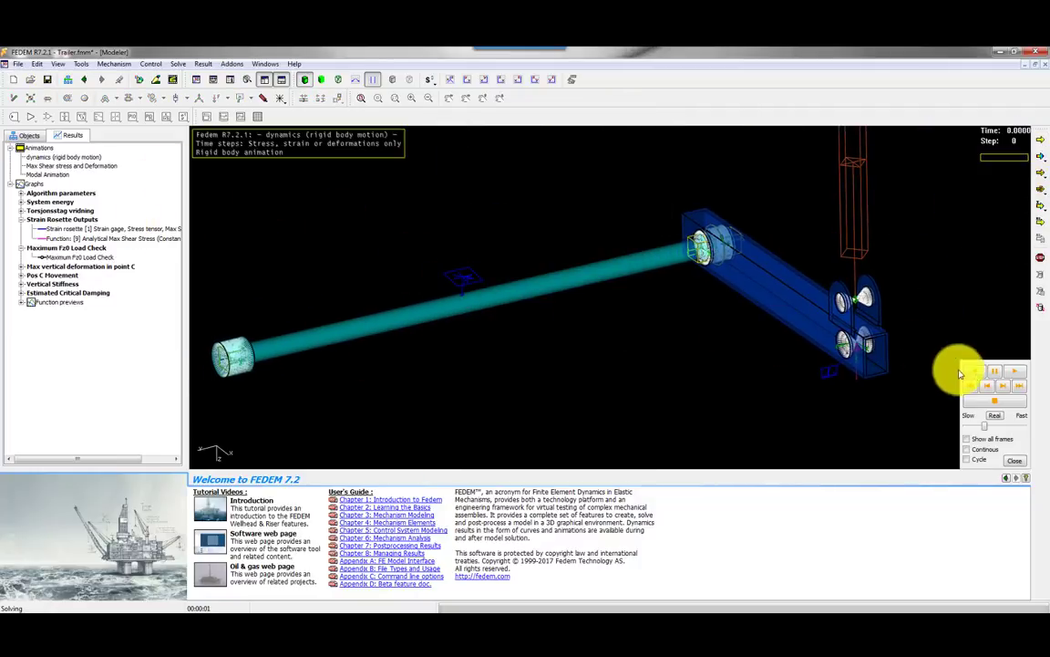
- Close the initial animation, reload the dynamics (rigid body motion) animation and play it through twice
{"action": "left_click", "coordinate": [1013, 374]}
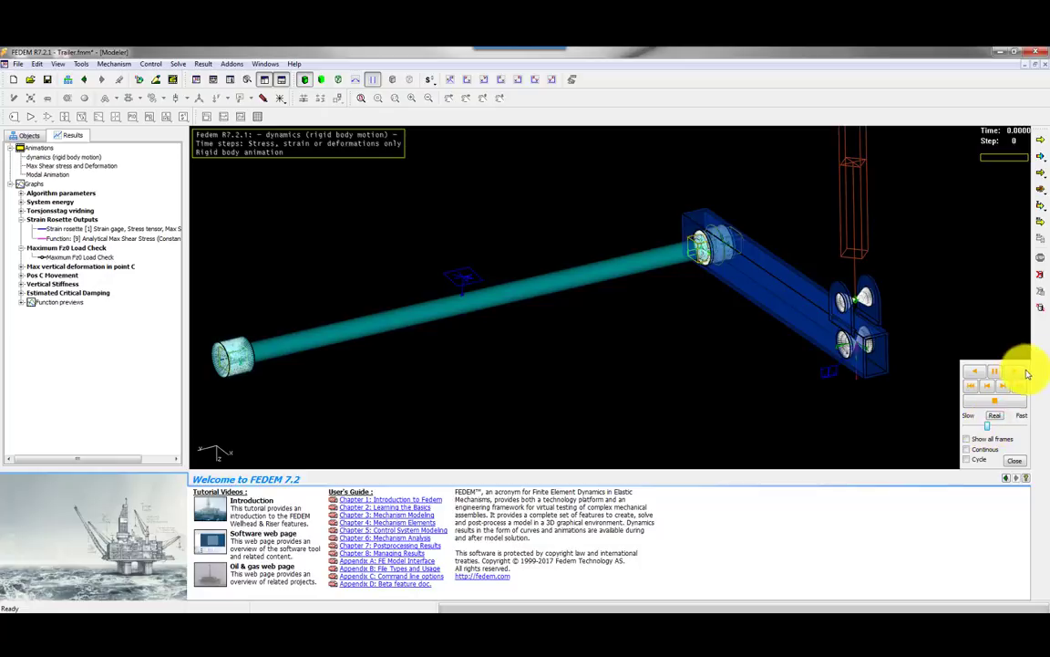
{"action": "left_click", "coordinate": [1010, 462]}
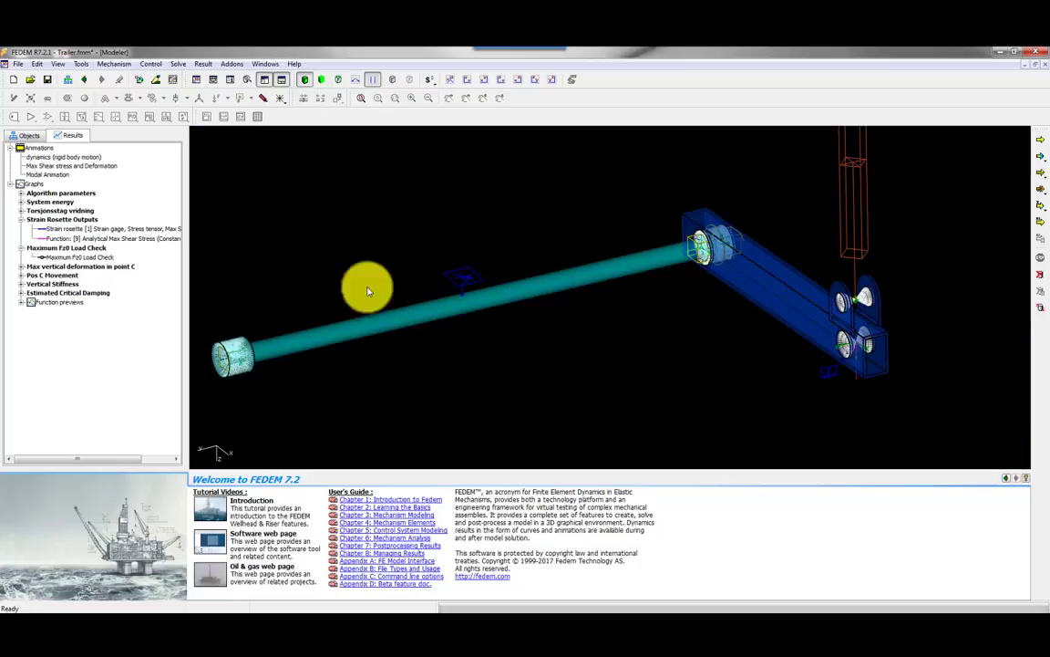
{"action": "left_click", "coordinate": [57, 157]}
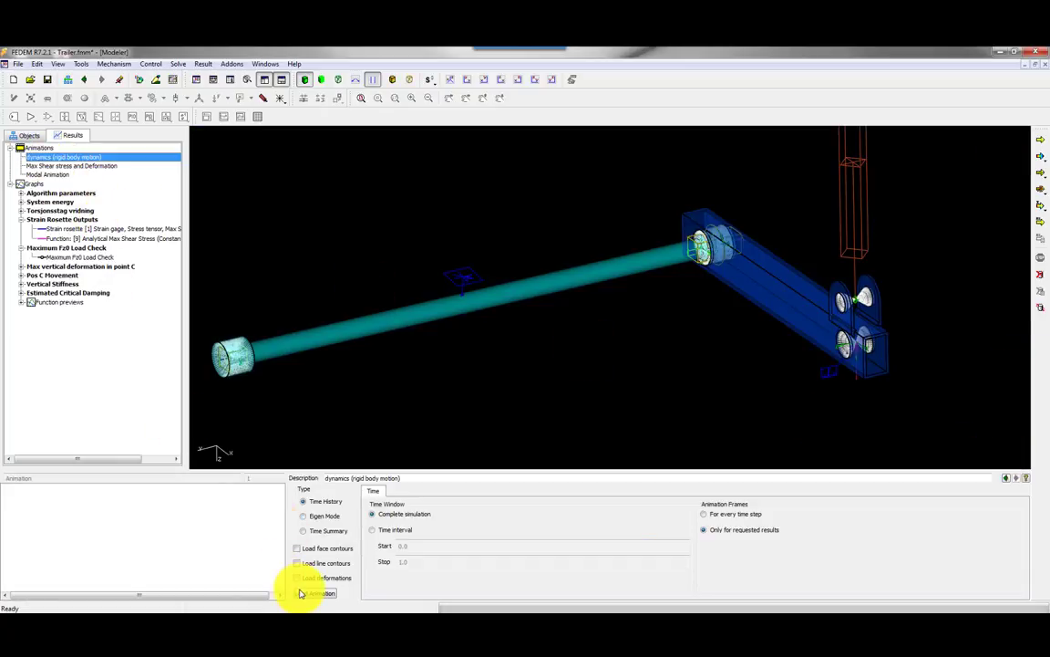
{"action": "left_click", "coordinate": [301, 593]}
{"action": "left_click", "coordinate": [1014, 372]}
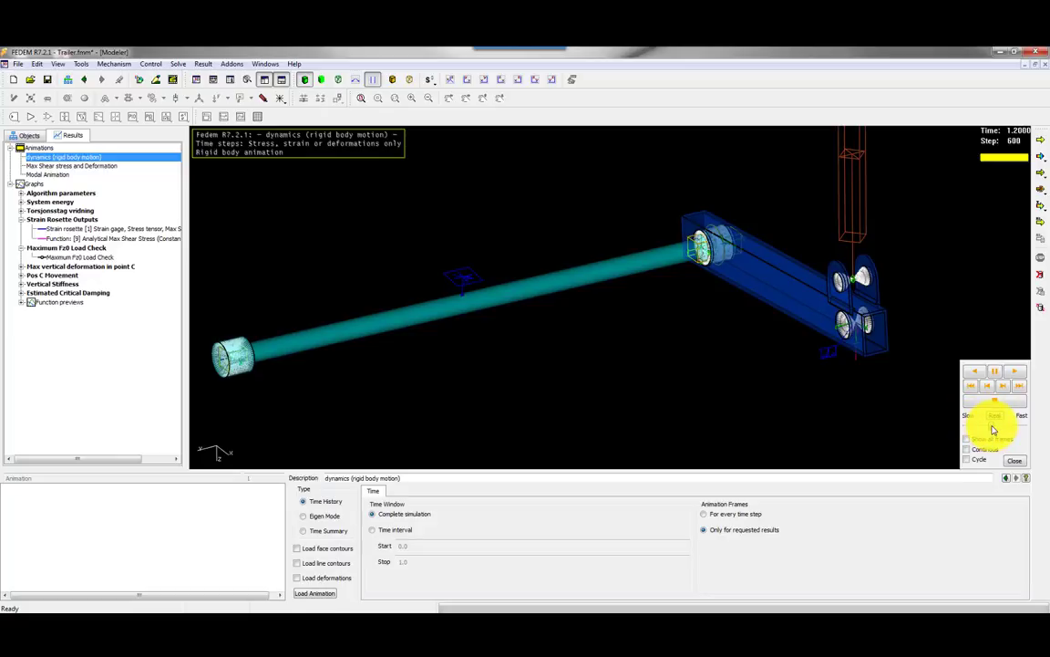
{"action": "left_click", "coordinate": [1012, 371]}
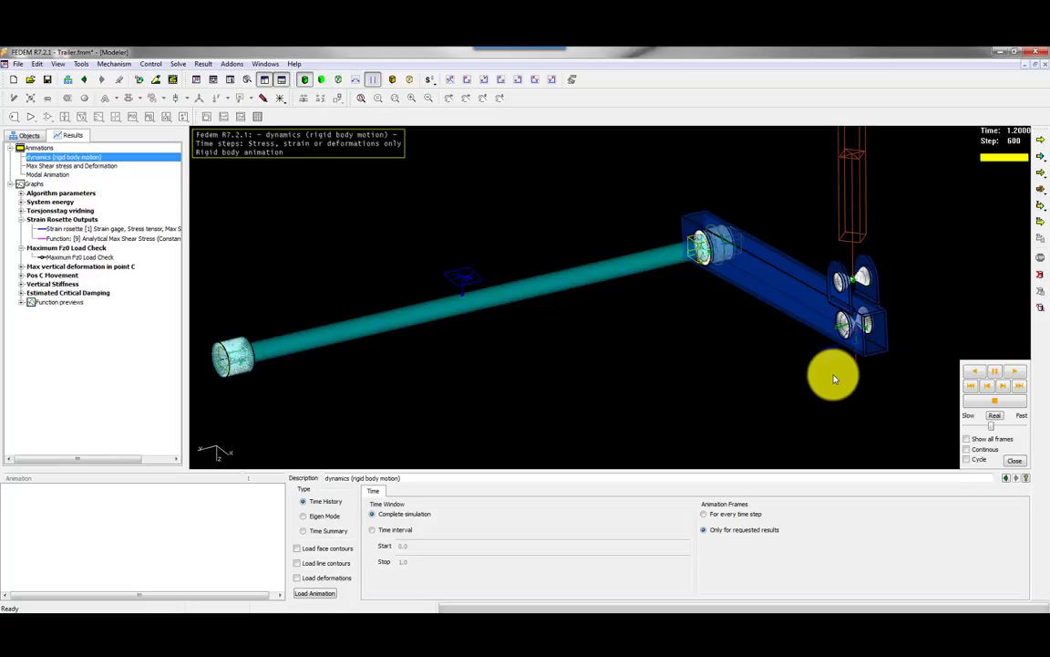
- Inspect the strain gage on the torsion bar, review the strain rosette recovery's time interval and accept the setup
{"action": "left_click", "coordinate": [465, 280]}
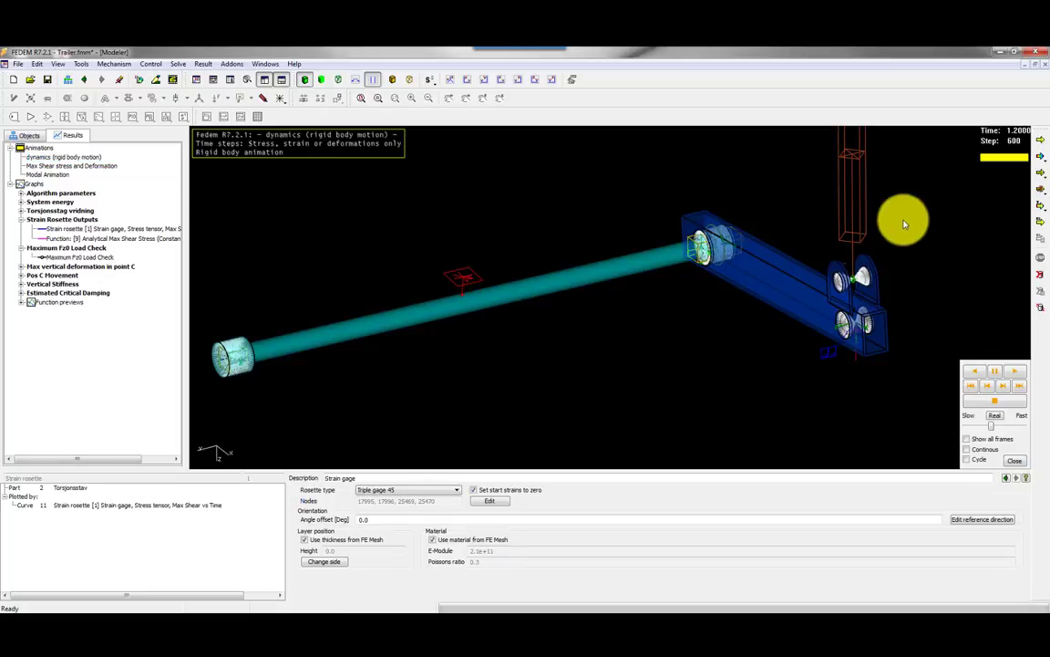
{"action": "left_click", "coordinate": [1042, 189]}
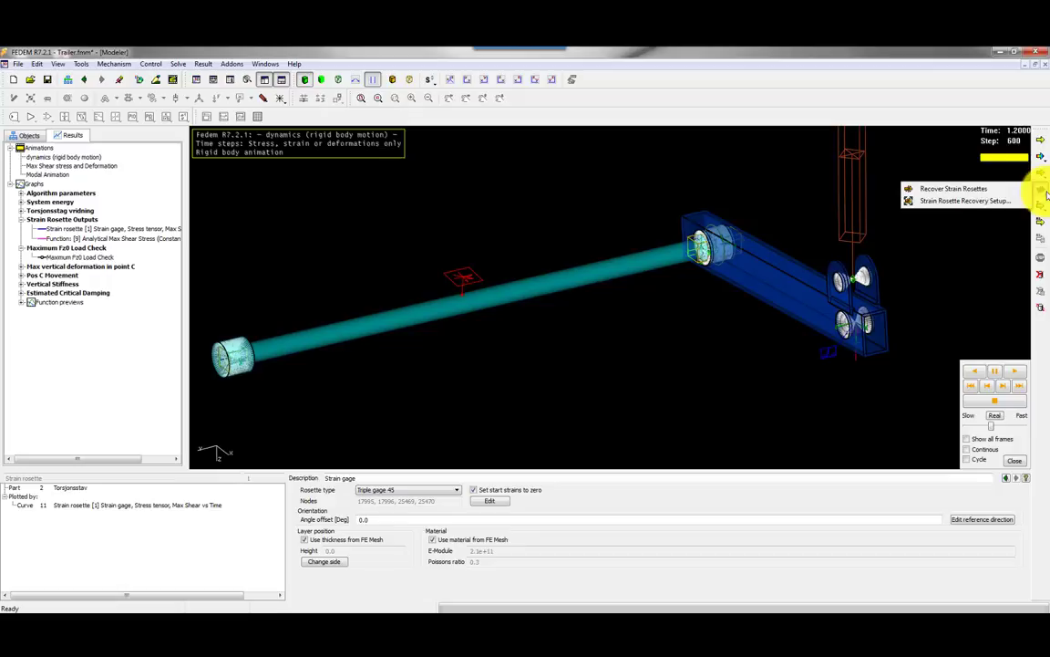
{"action": "left_click", "coordinate": [949, 203]}
{"action": "left_click_drag", "start_coordinate": [151, 235], "coordinate": [641, 189]}
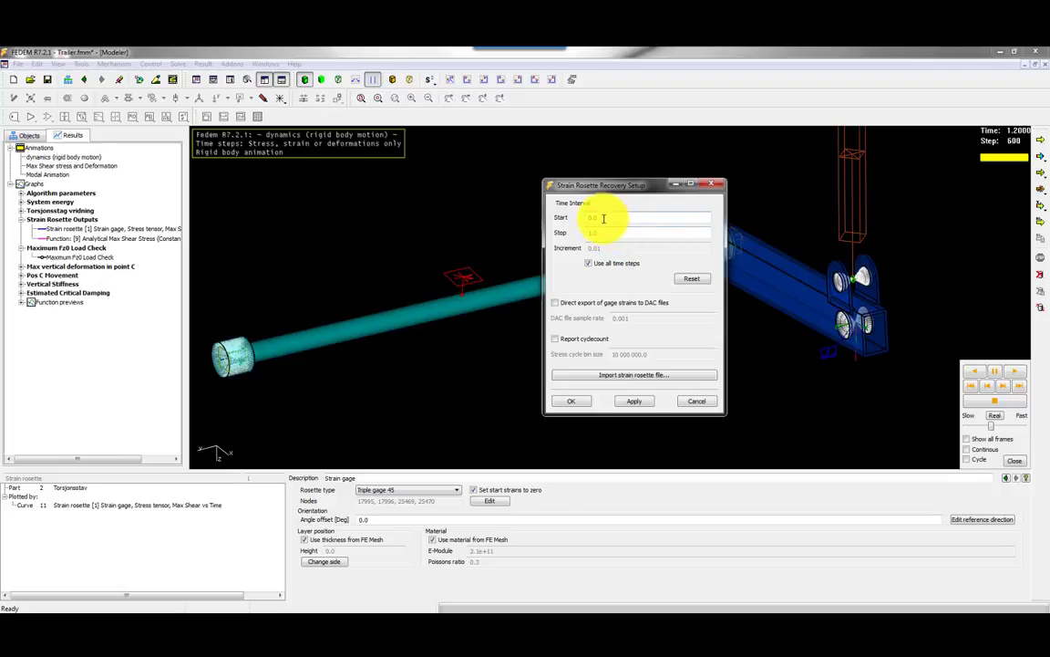
{"action": "mouse_move", "coordinate": [604, 218]}
{"action": "left_mouse_down"}
{"action": "mouse_move", "coordinate": [565, 217]}
{"action": "mouse_move", "coordinate": [591, 234]}
{"action": "left_mouse_up"}
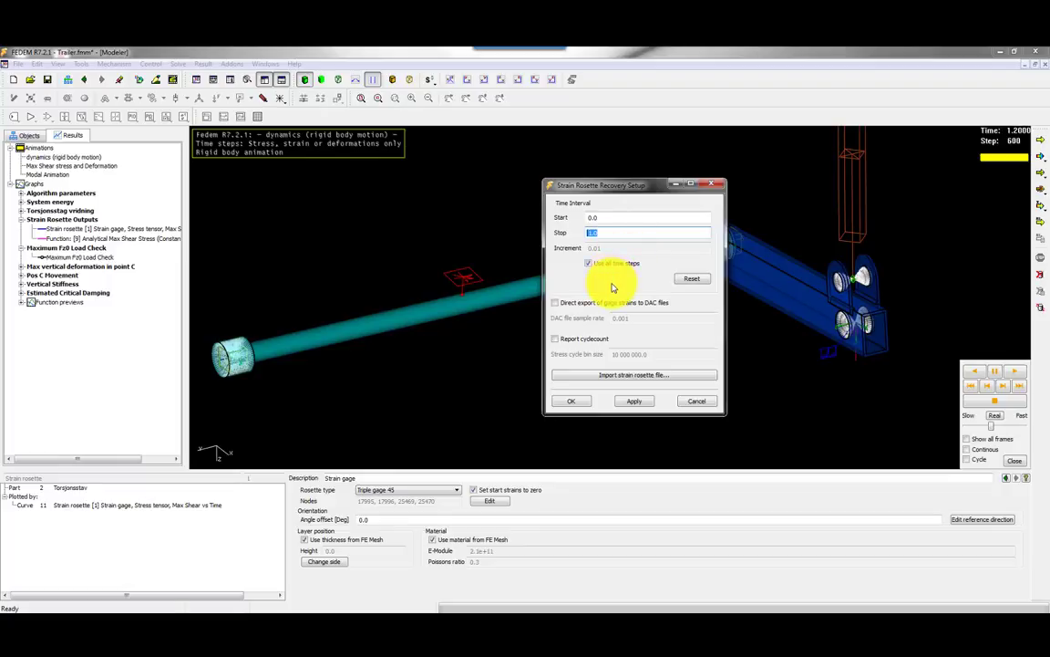
{"action": "left_click", "coordinate": [578, 403]}
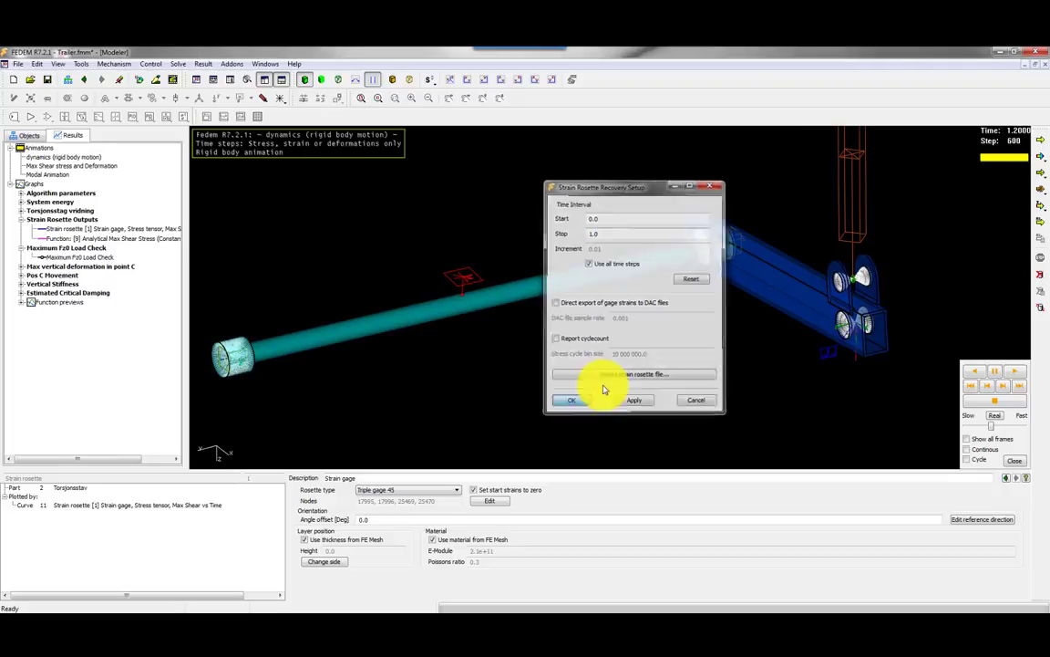
- Recover the strain rosette results and move the output list clear to read the recovery progress
{"action": "left_click", "coordinate": [1042, 173]}
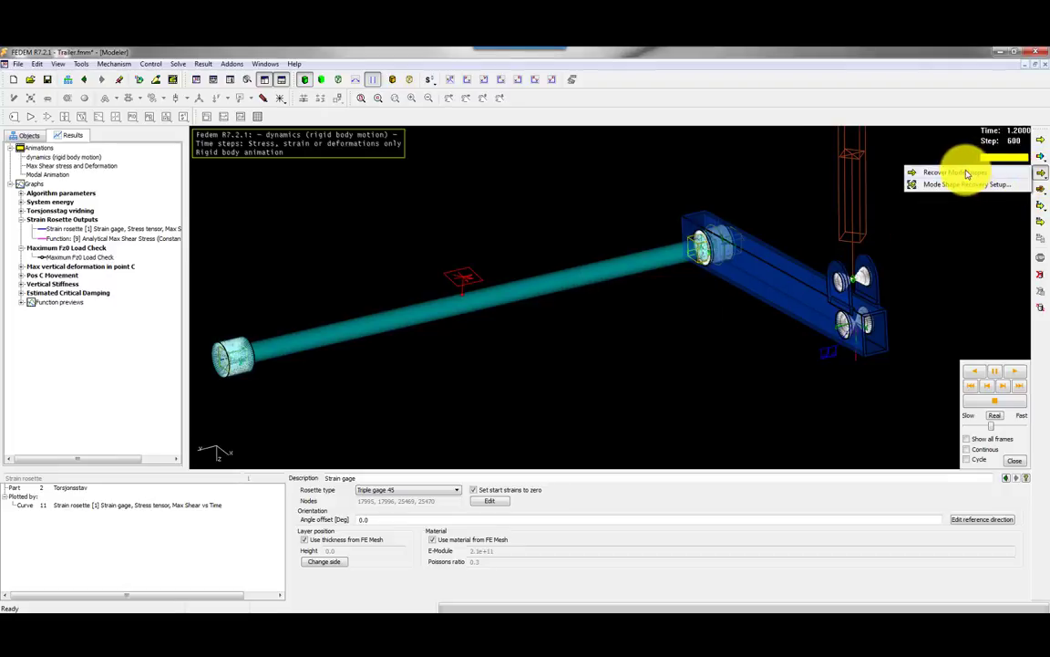
{"action": "left_click", "coordinate": [1042, 189]}
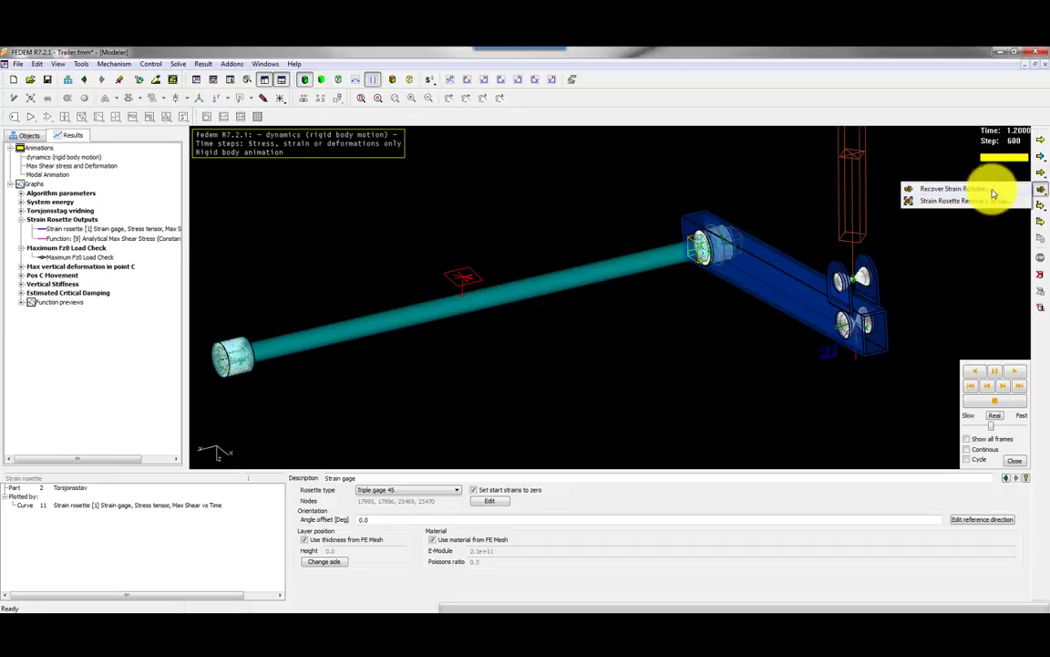
{"action": "left_click", "coordinate": [971, 191]}
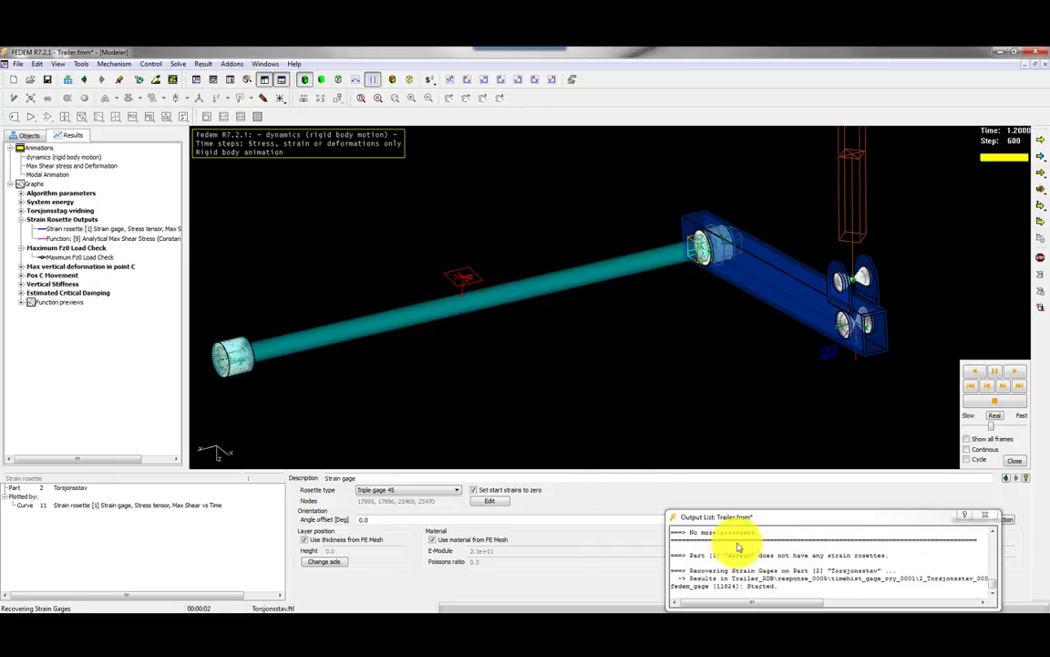
{"action": "left_click_drag", "start_coordinate": [762, 521], "coordinate": [687, 457]}
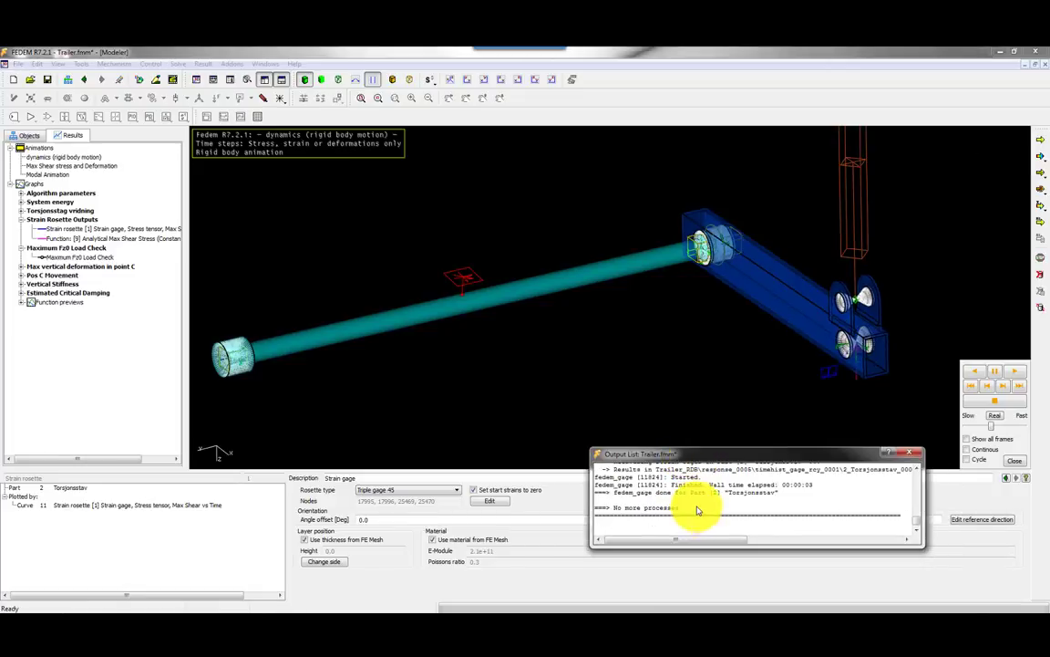
- Close the output list and show the Strain Rosette Outputs graph
{"action": "left_click", "coordinate": [918, 453]}
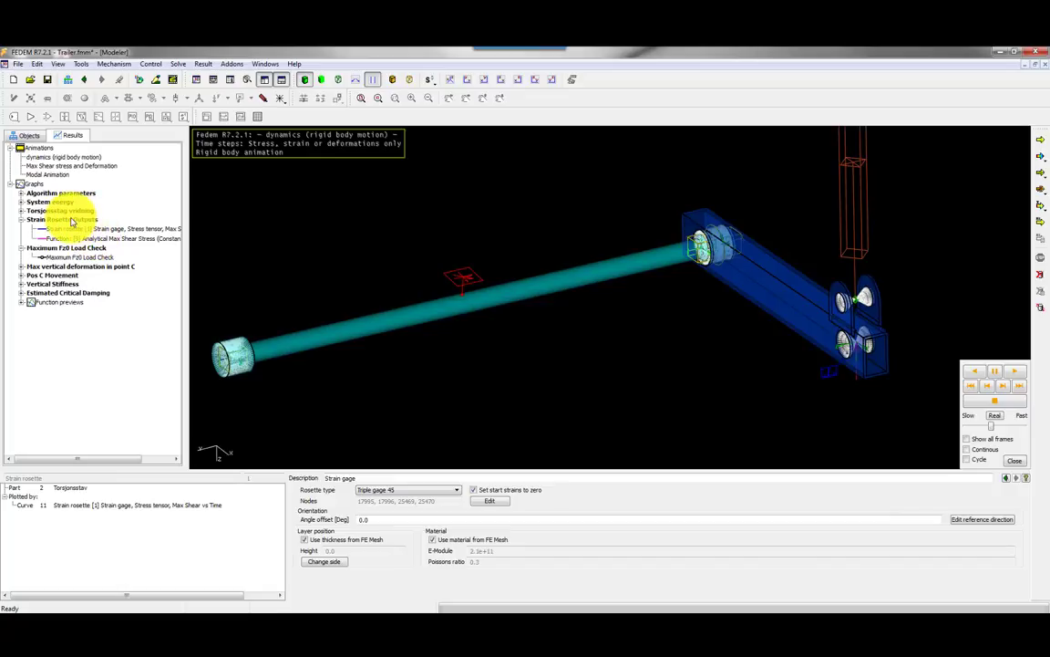
{"action": "left_click", "coordinate": [64, 220]}
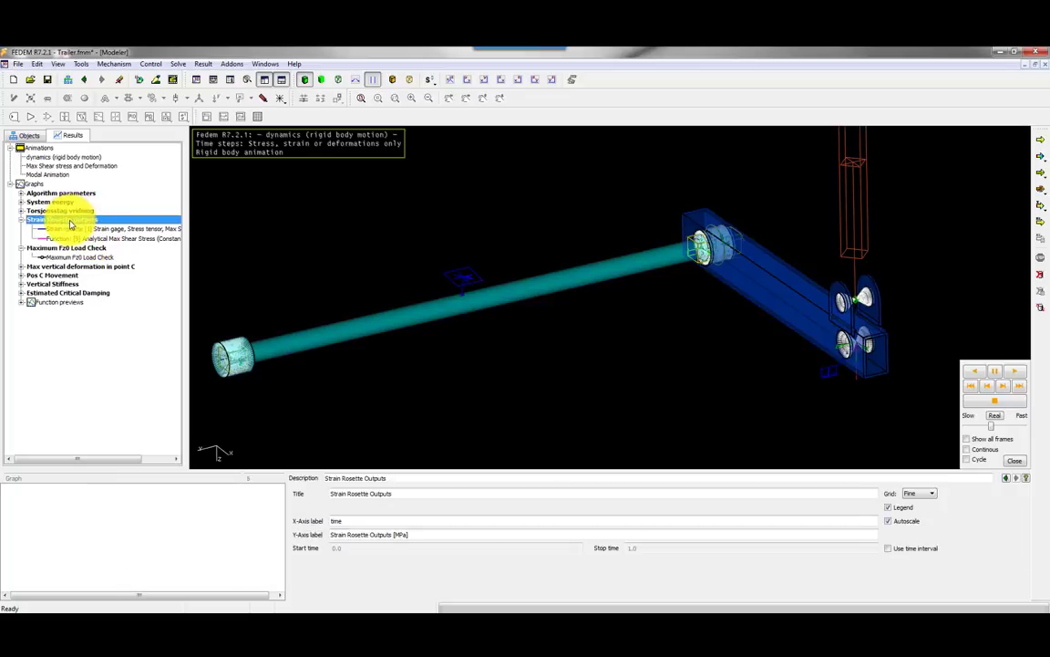
{"action": "right_click", "coordinate": [70, 225]}
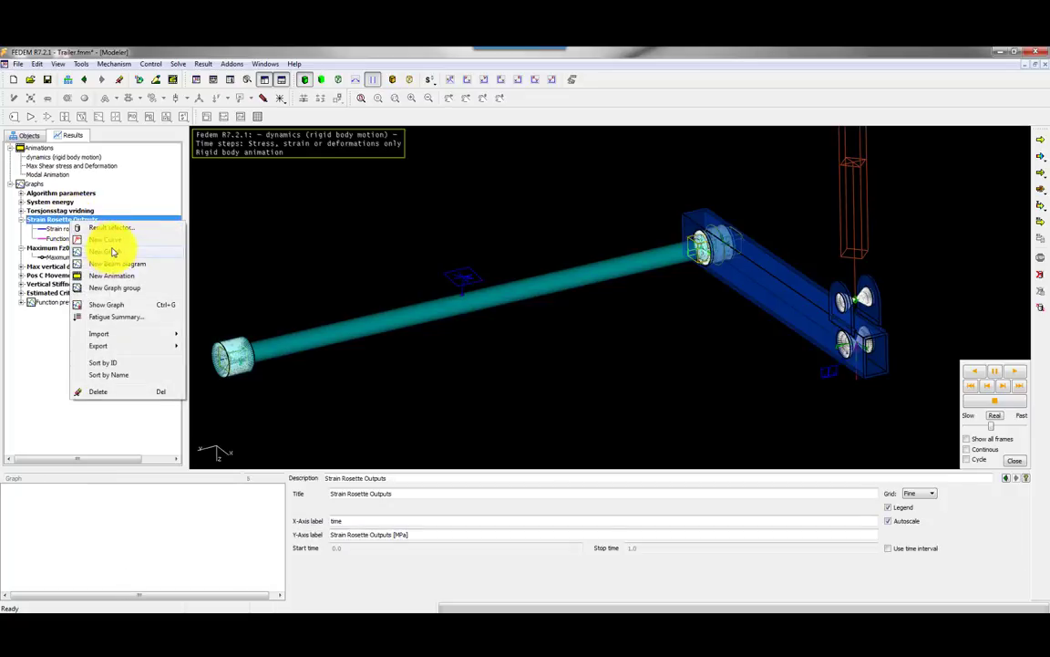
{"action": "left_click", "coordinate": [107, 304]}
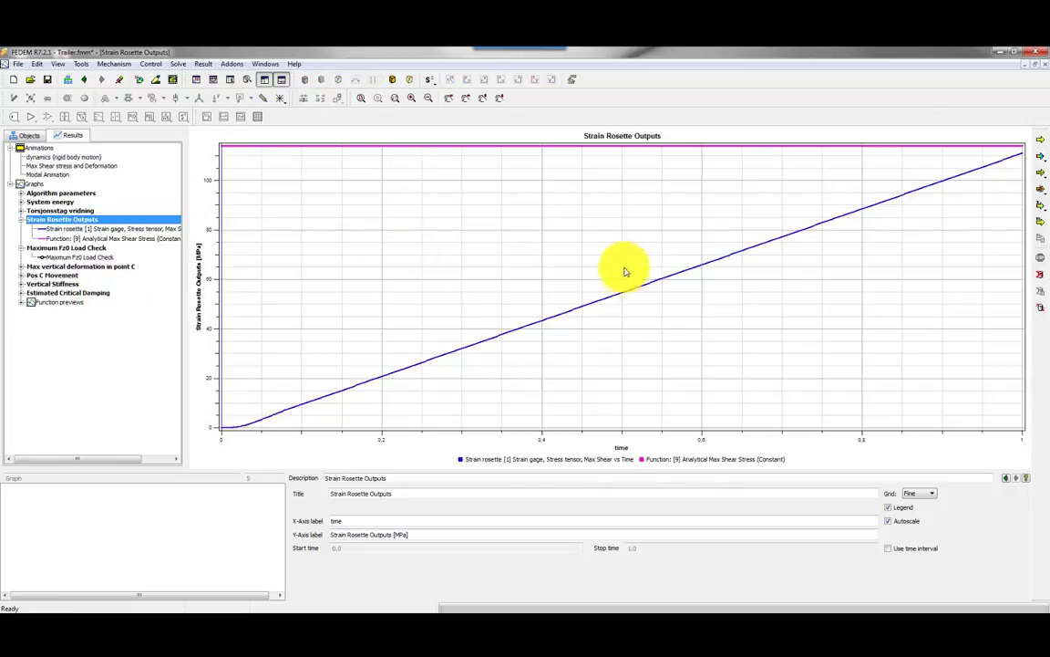
- Compare the strain gage curve, kept at Max Shear, with the Analytical Max Shear Stress curve, and examine the end of the graph closely
{"action": "left_click", "coordinate": [91, 229]}
{"action": "left_click", "coordinate": [86, 239]}
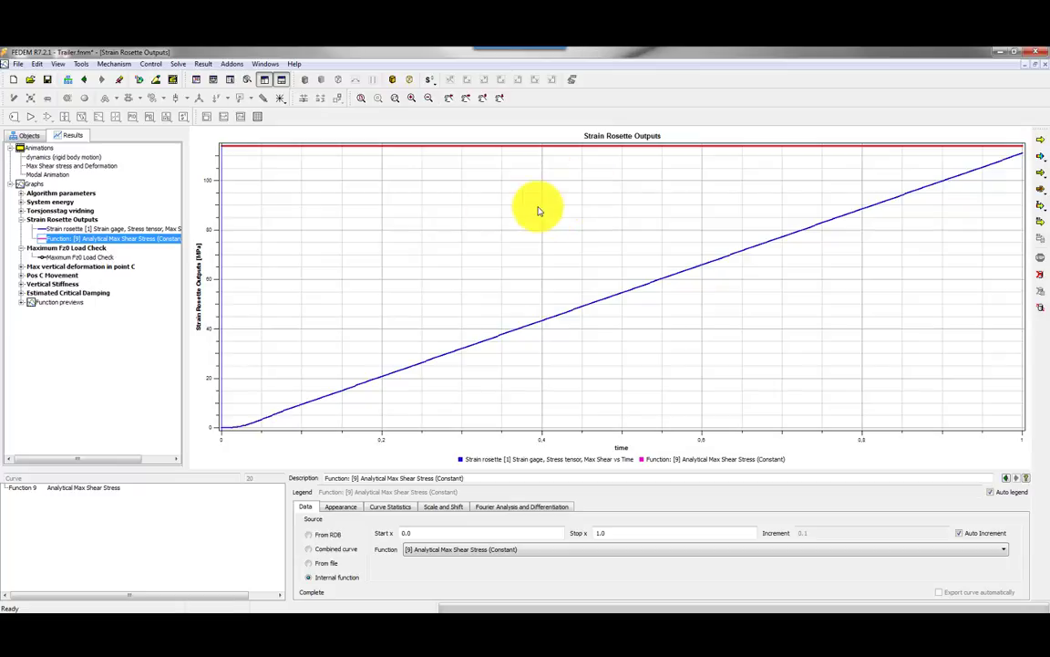
{"action": "left_click", "coordinate": [134, 228]}
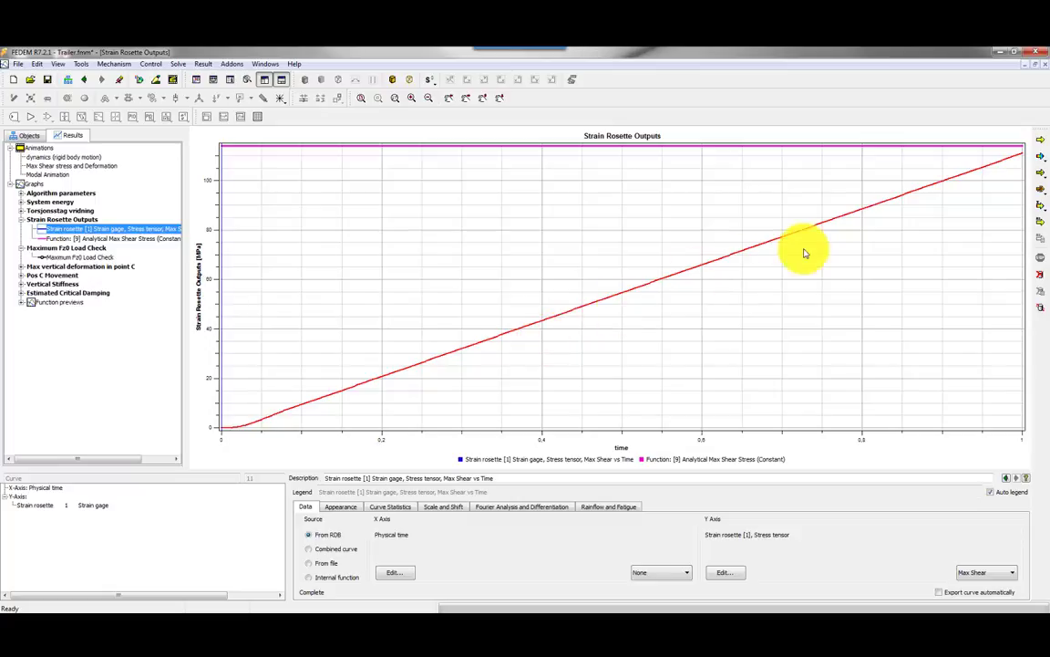
{"action": "left_click", "coordinate": [963, 573]}
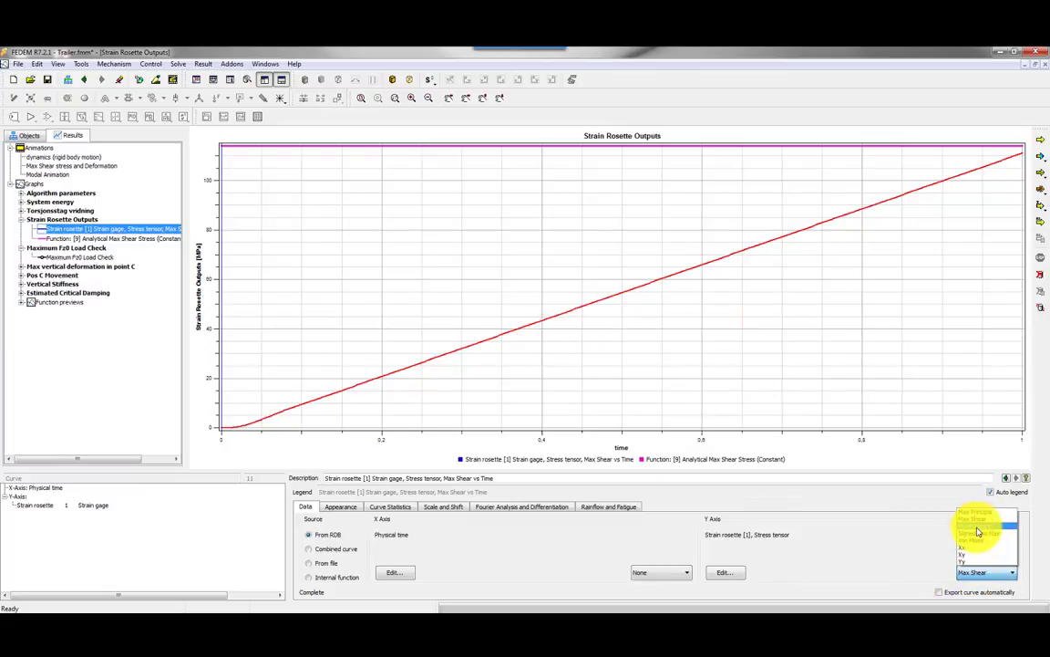
{"action": "left_click", "coordinate": [979, 521]}
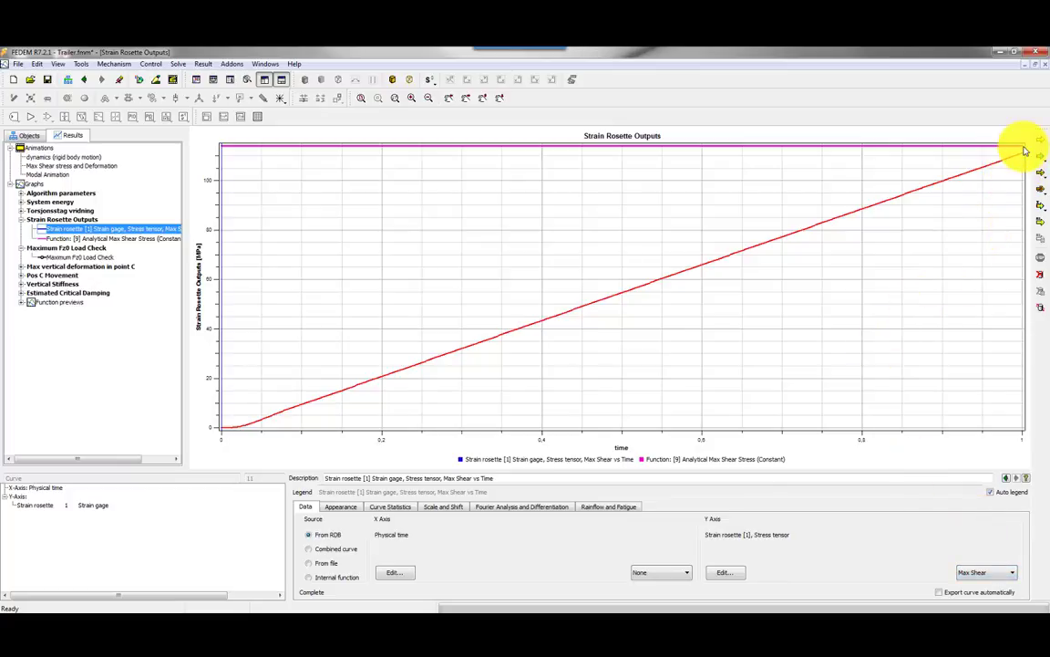
{"action": "left_click", "coordinate": [394, 101]}
{"action": "left_click_drag", "start_coordinate": [1022, 145], "coordinate": [1022, 143]}
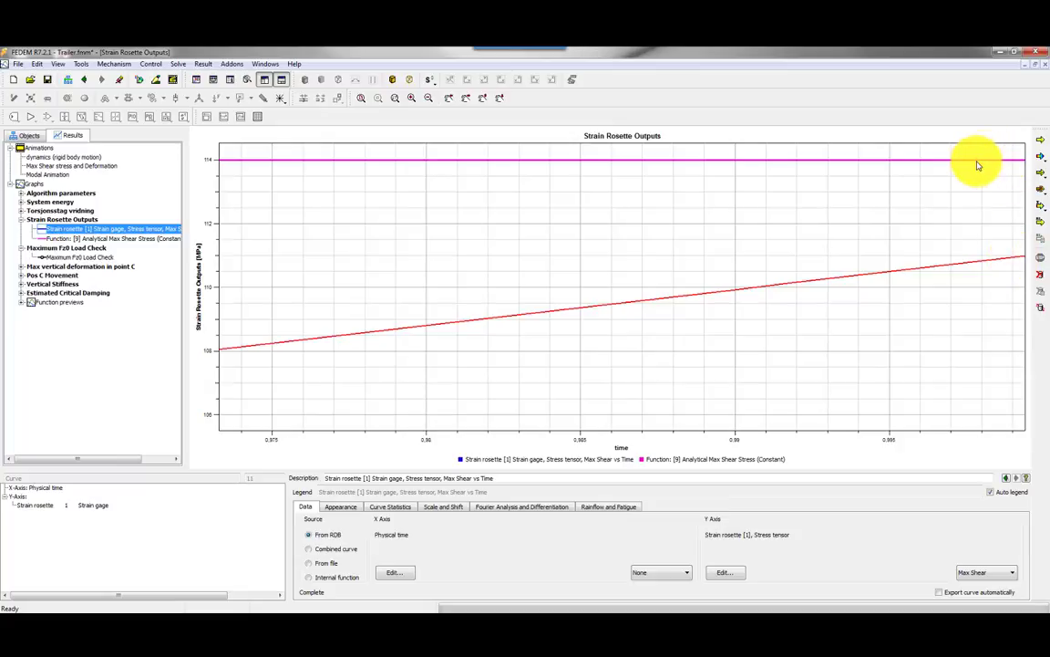
- Tile the graph and model windows side by side and play the rigid body animation
{"action": "left_click", "coordinate": [264, 64]}
{"action": "left_click", "coordinate": [285, 105]}
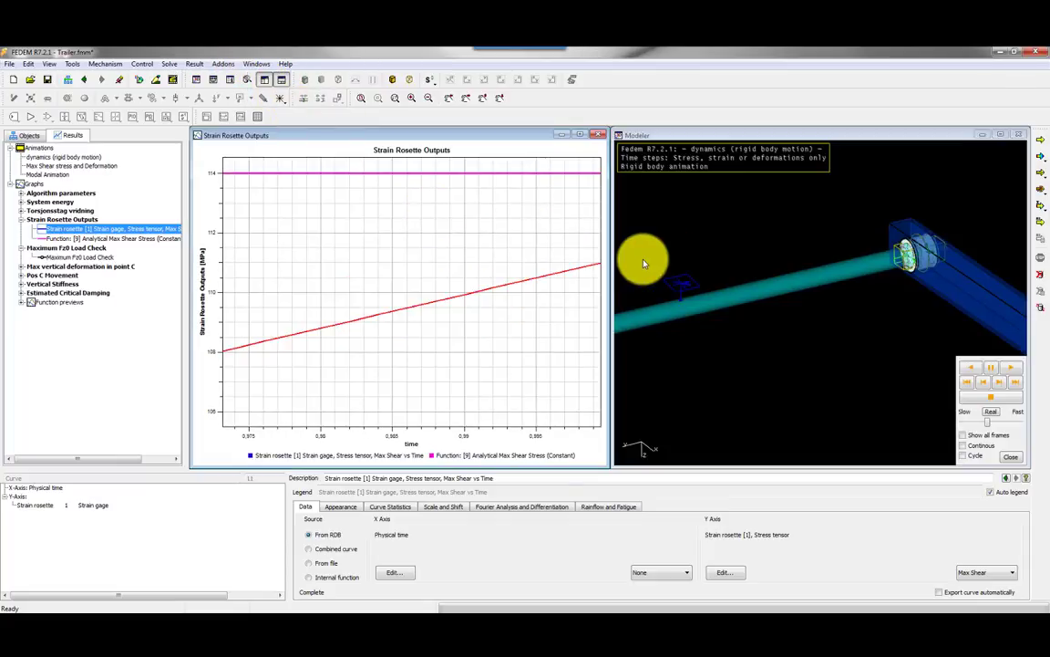
{"action": "left_click", "coordinate": [775, 314]}
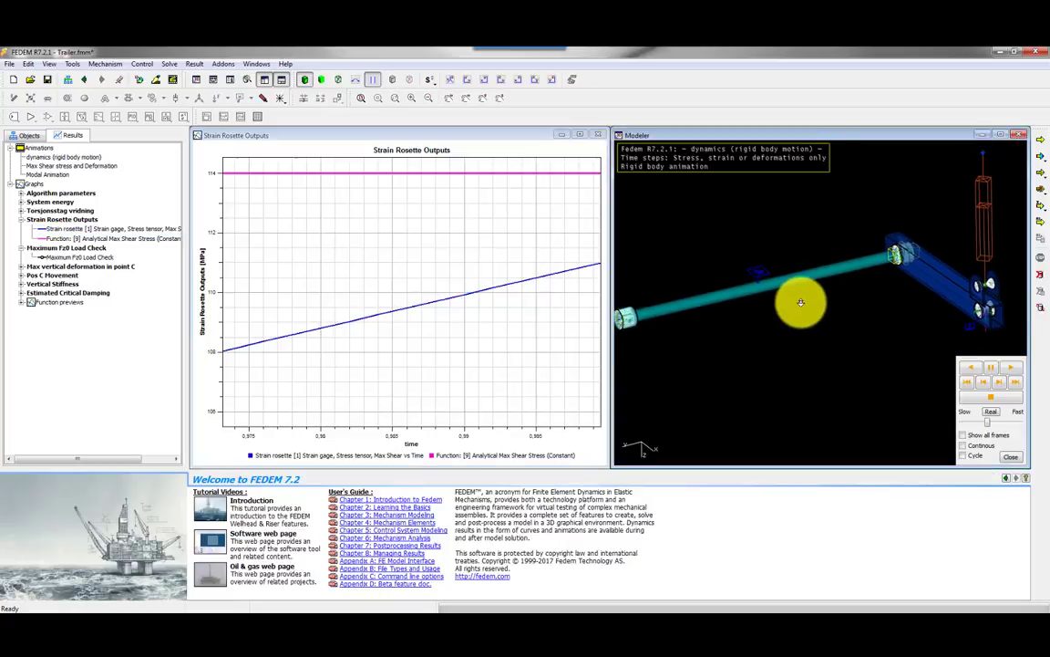
{"action": "left_click", "coordinate": [1010, 367]}
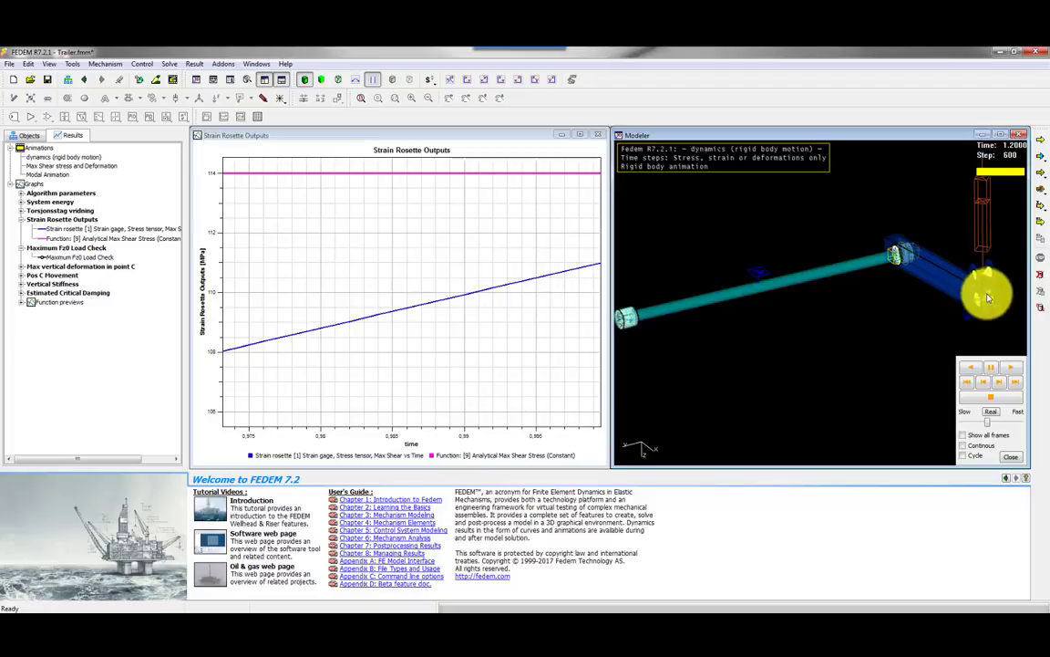
{"action": "left_click", "coordinate": [896, 252]}
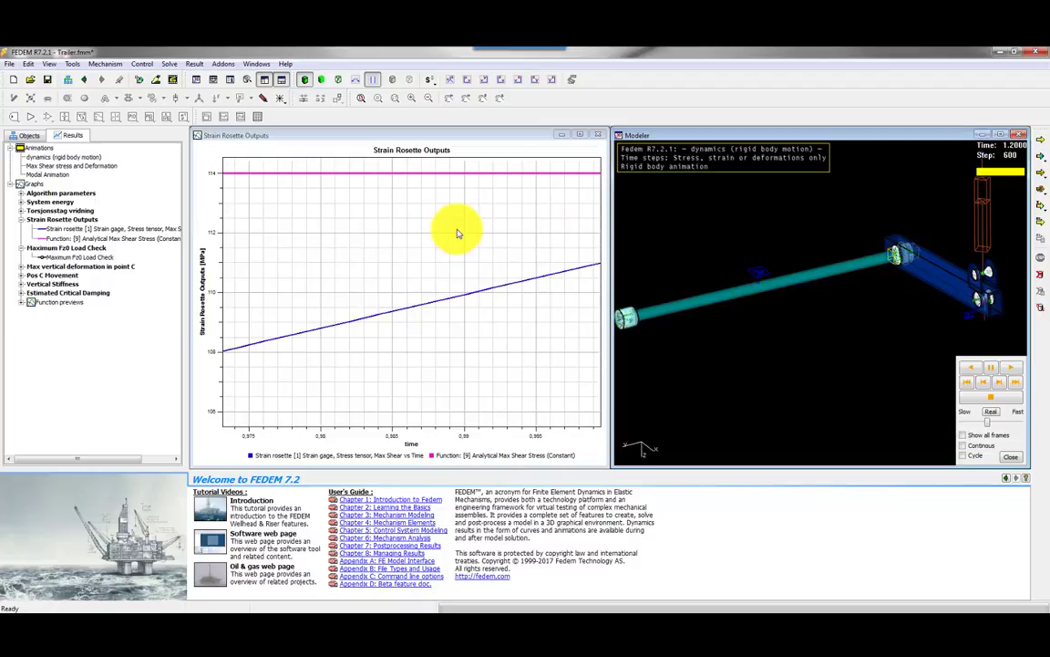
- Close the Strain Rosette Outputs graph and maximize the Modeler window with the suspension in view
{"action": "left_click", "coordinate": [597, 137]}
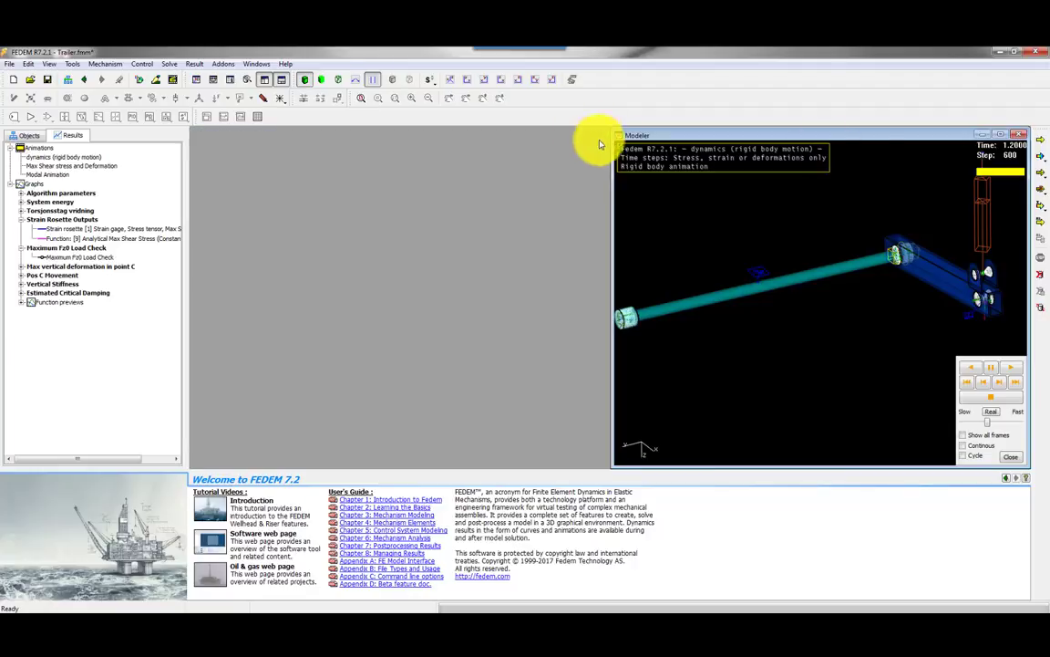
{"action": "left_click", "coordinate": [1000, 136]}
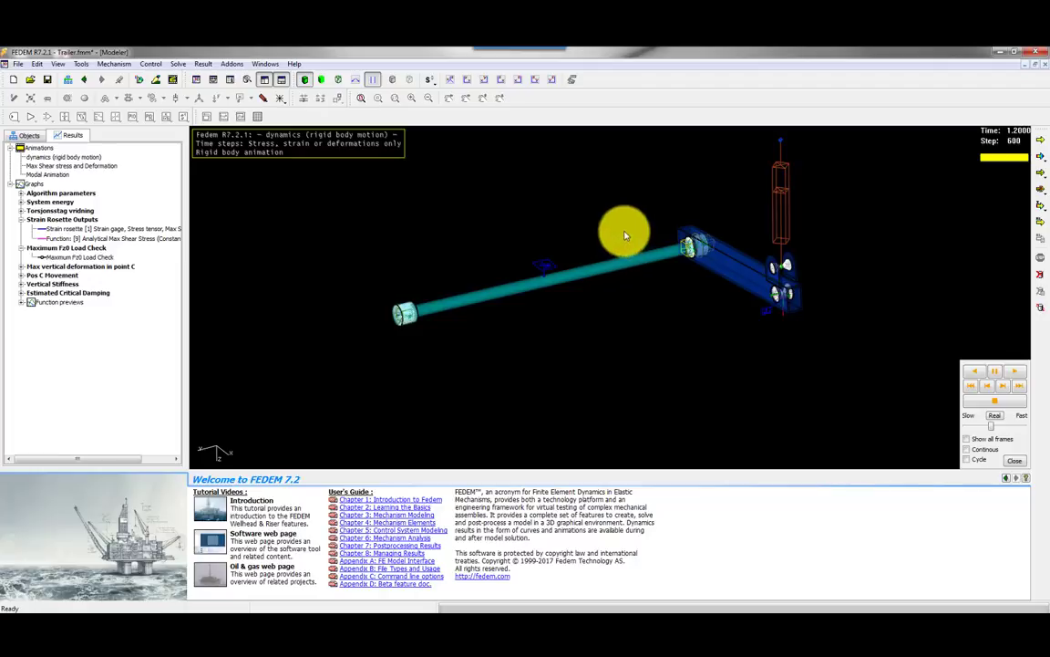
{"action": "middle_click_drag", "start_coordinate": [621, 230], "coordinate": [597, 272]}
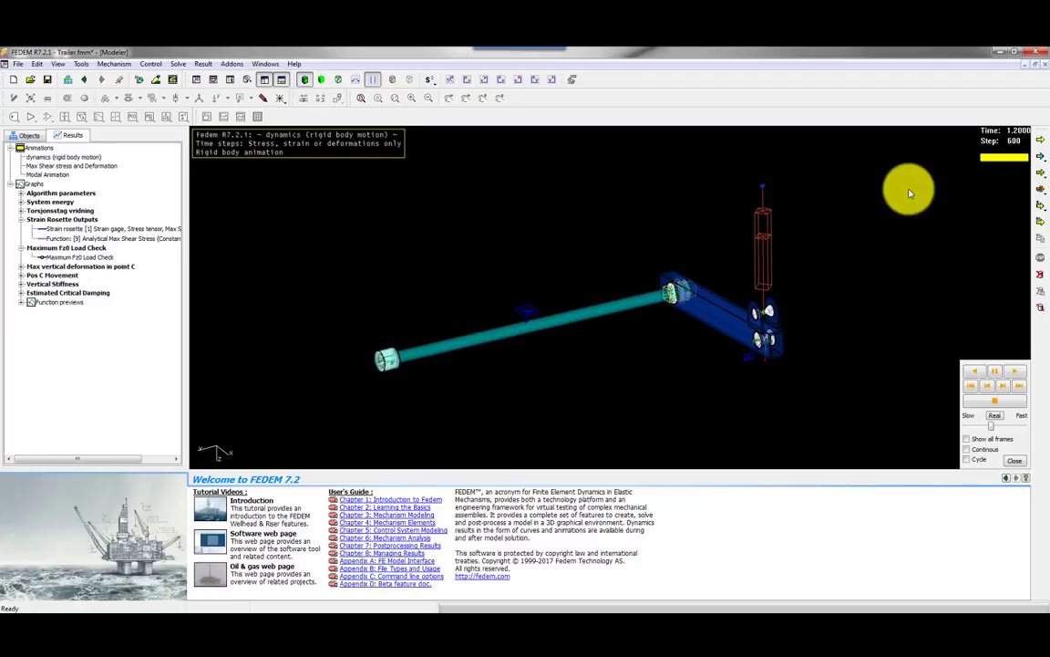
- Review the stress recovery setup's time interval, increment and output options, and accept the setup
{"action": "left_click", "coordinate": [1043, 156]}
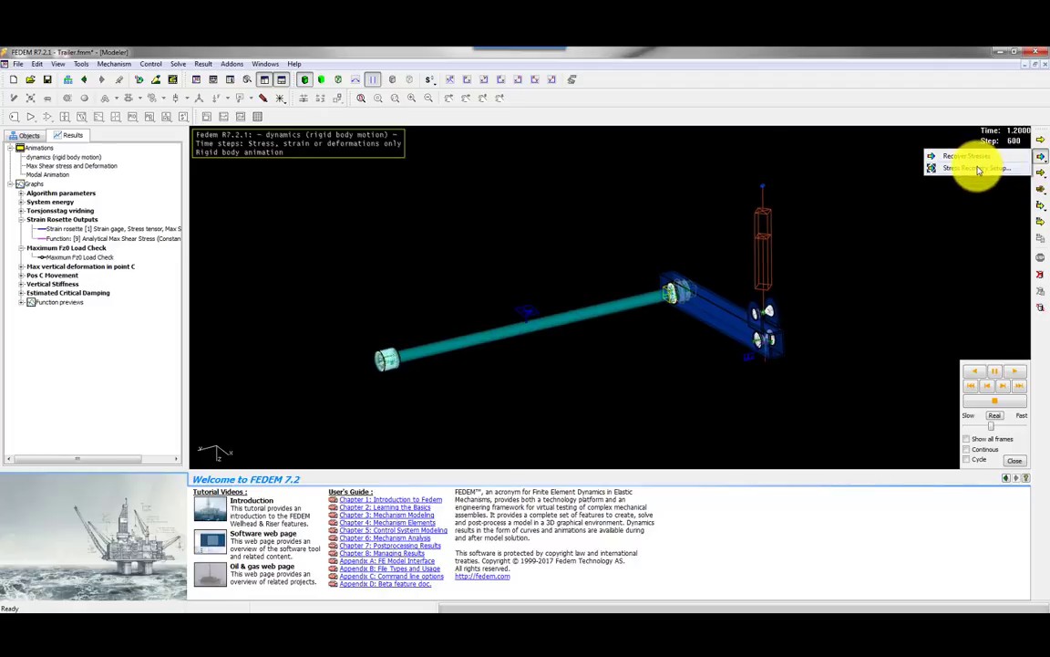
{"action": "left_click", "coordinate": [972, 171]}
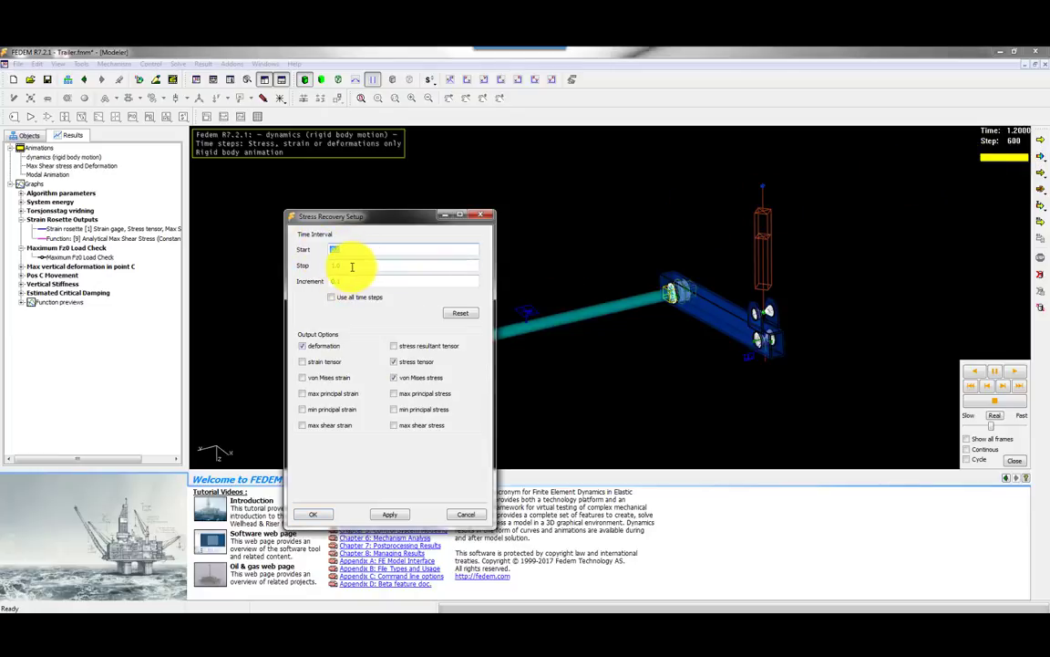
{"action": "double_click", "coordinate": [345, 267]}
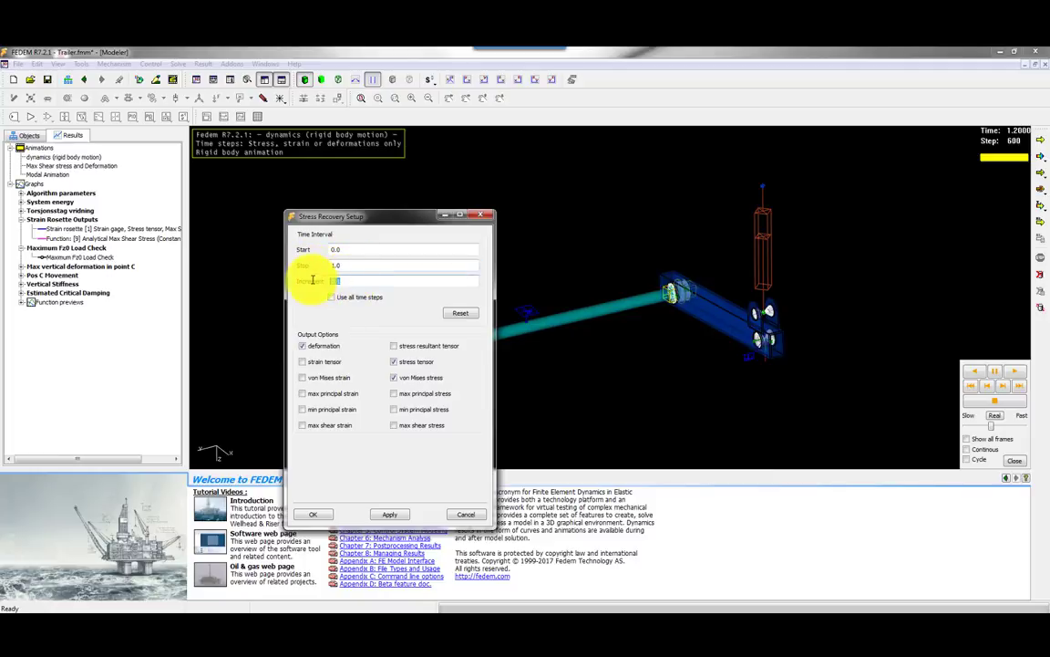
{"action": "double_click", "coordinate": [340, 281]}
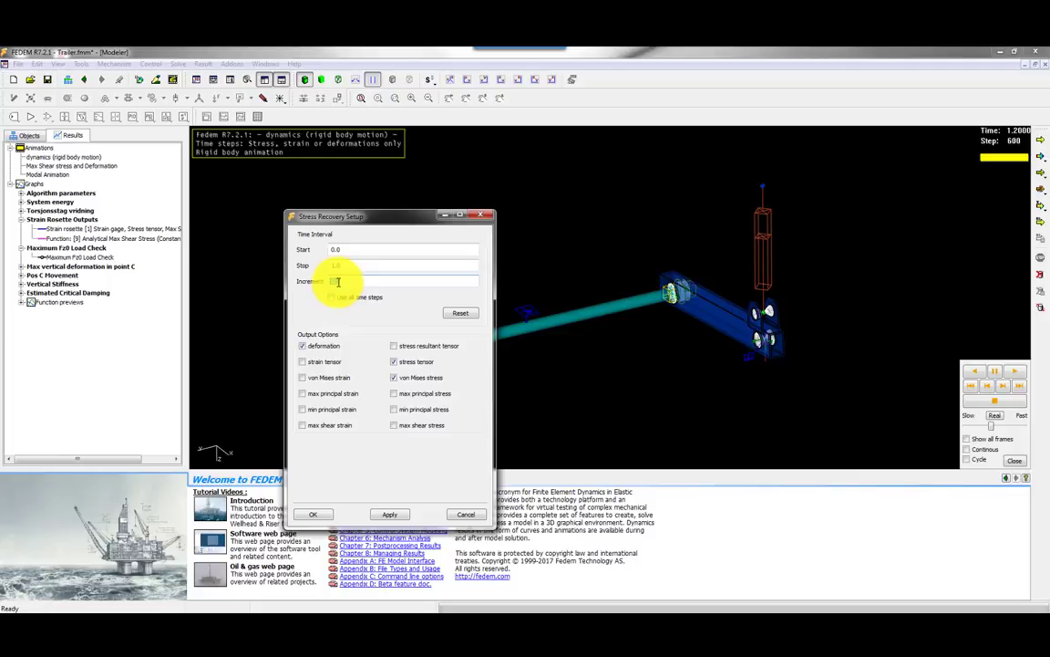
{"action": "left_click", "coordinate": [324, 516]}
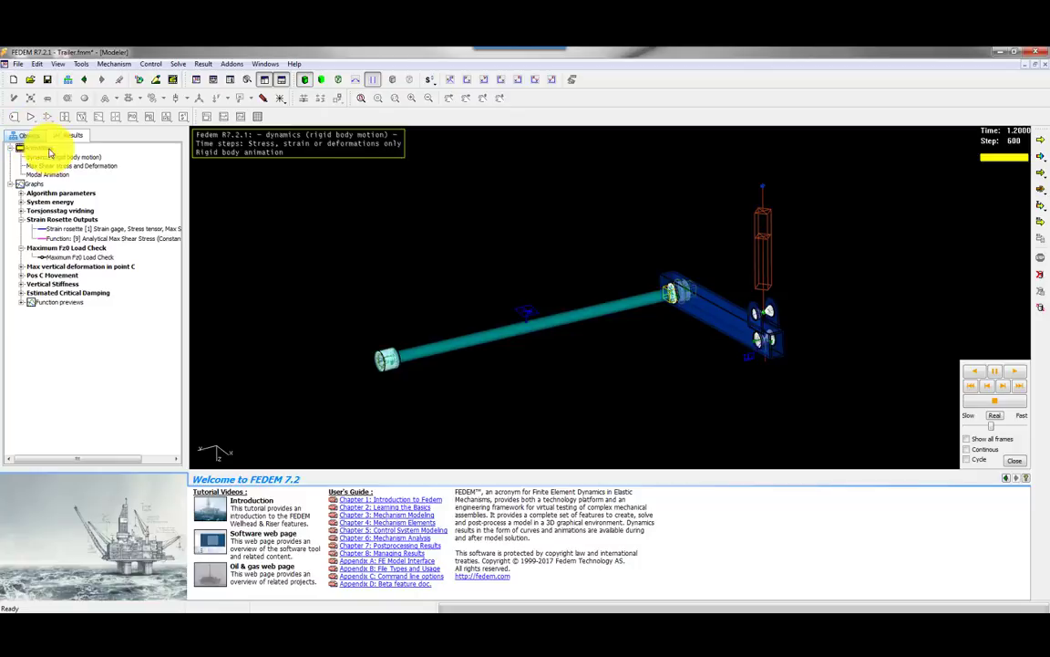
- Recover the stresses for the Torsjonsstav part only
{"action": "left_click", "coordinate": [455, 343]}
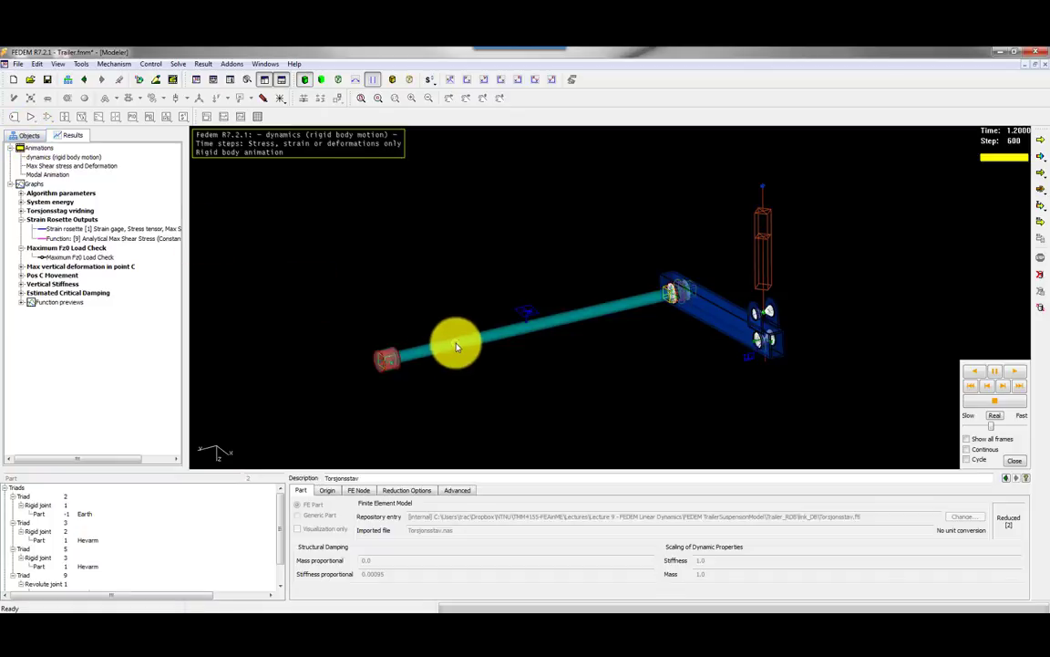
{"action": "left_click", "coordinate": [29, 135]}
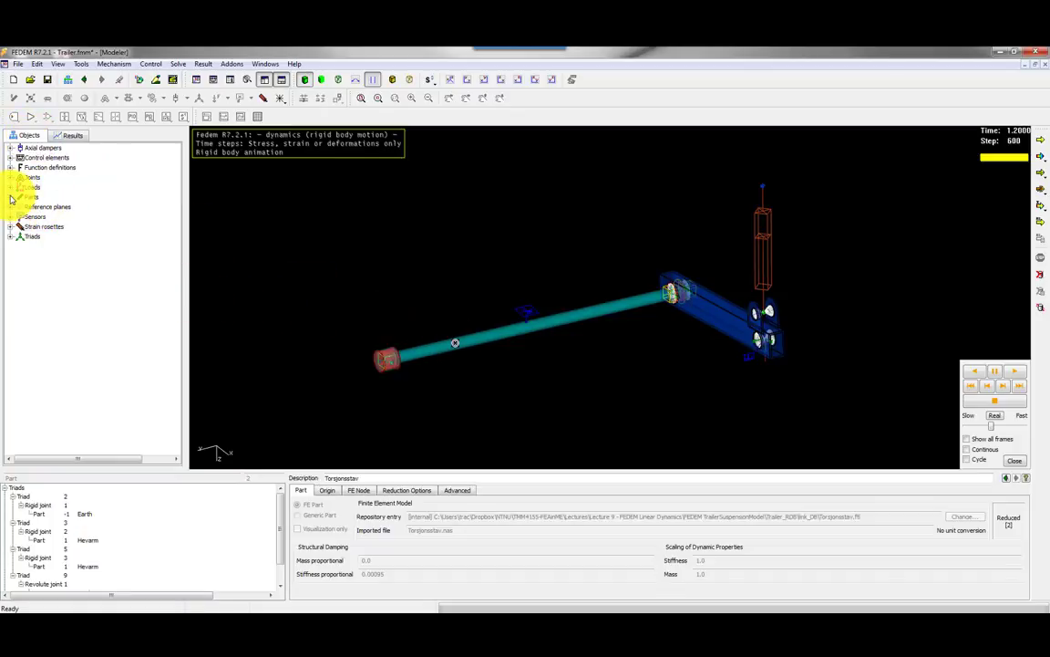
{"action": "left_click", "coordinate": [11, 197]}
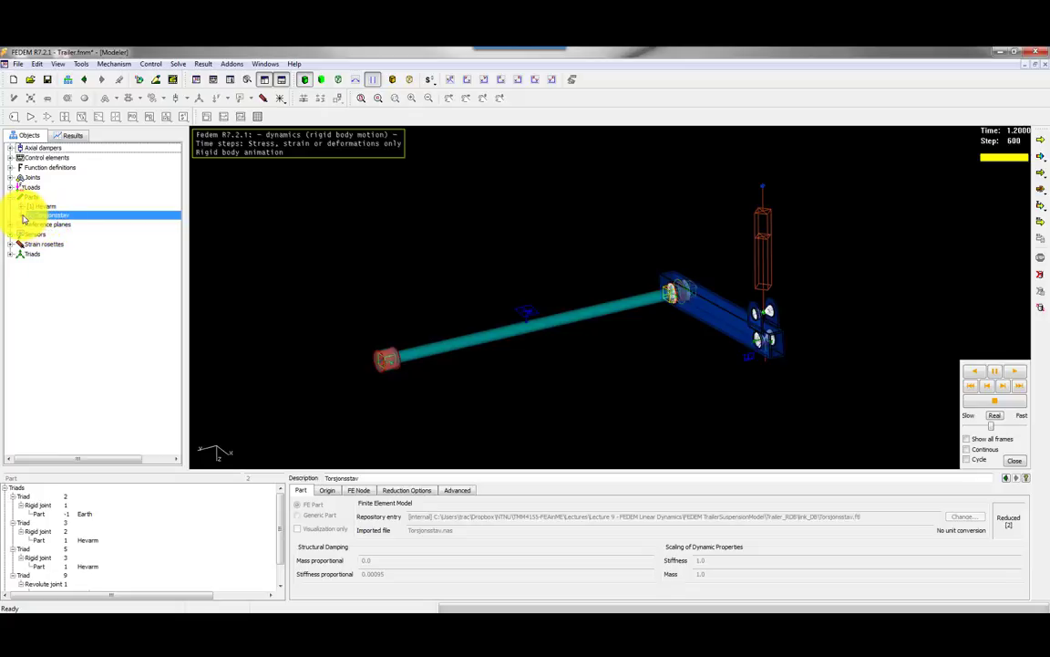
{"action": "left_click", "coordinate": [21, 215]}
{"action": "right_click", "coordinate": [59, 220]}
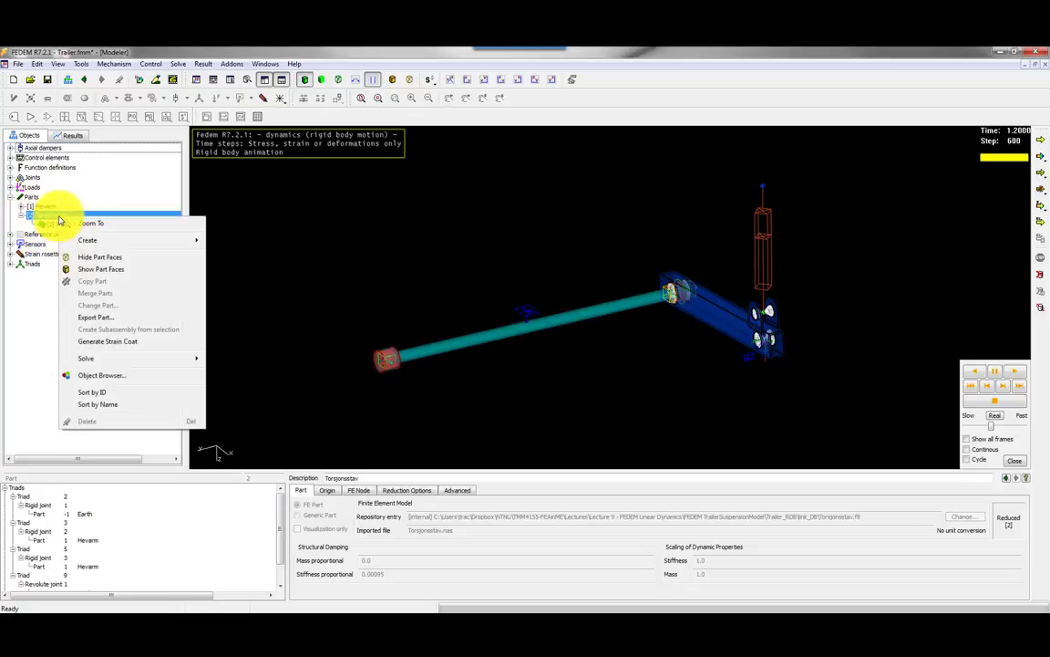
{"action": "mouse_move", "coordinate": [113, 358]}
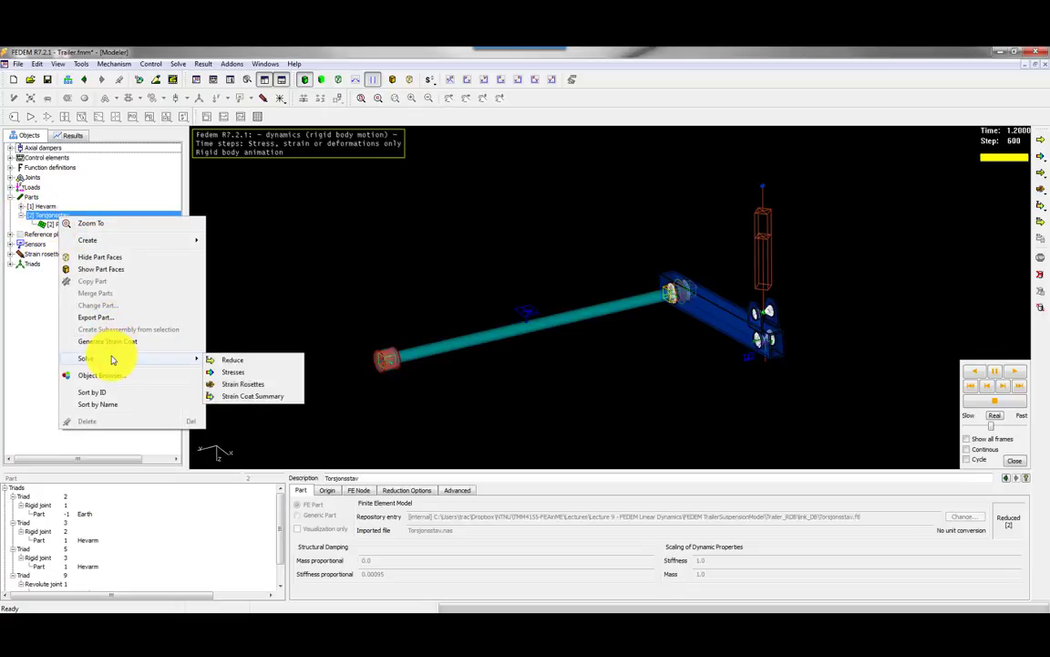
{"action": "left_click", "coordinate": [235, 372]}
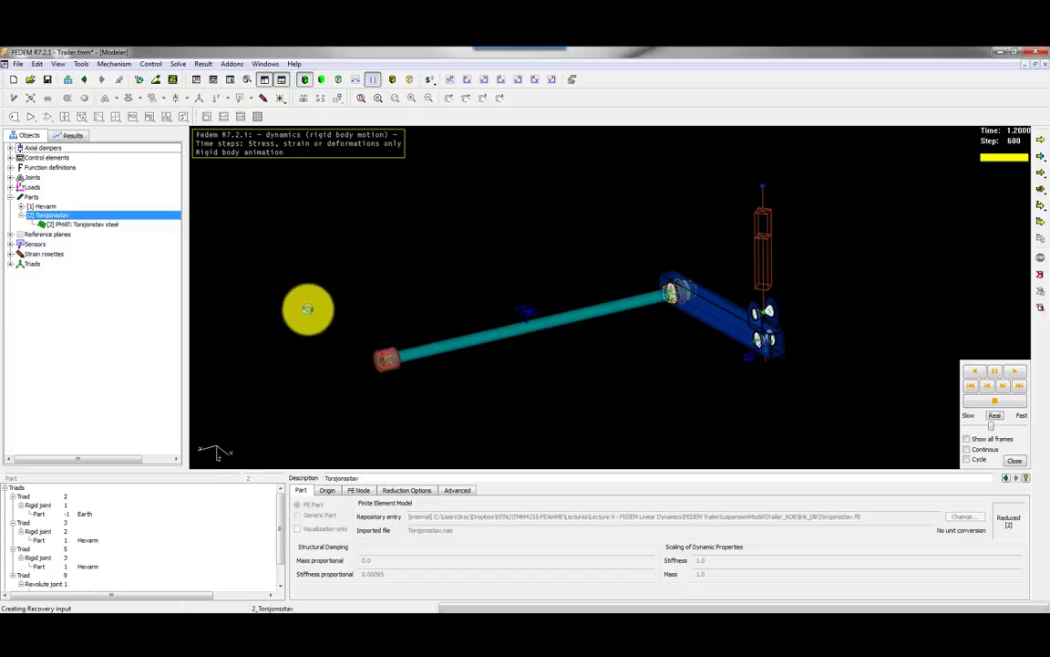
- Show the output list, enlarge it to read the stress recovery progress, and close it
{"action": "left_click", "coordinate": [231, 80]}
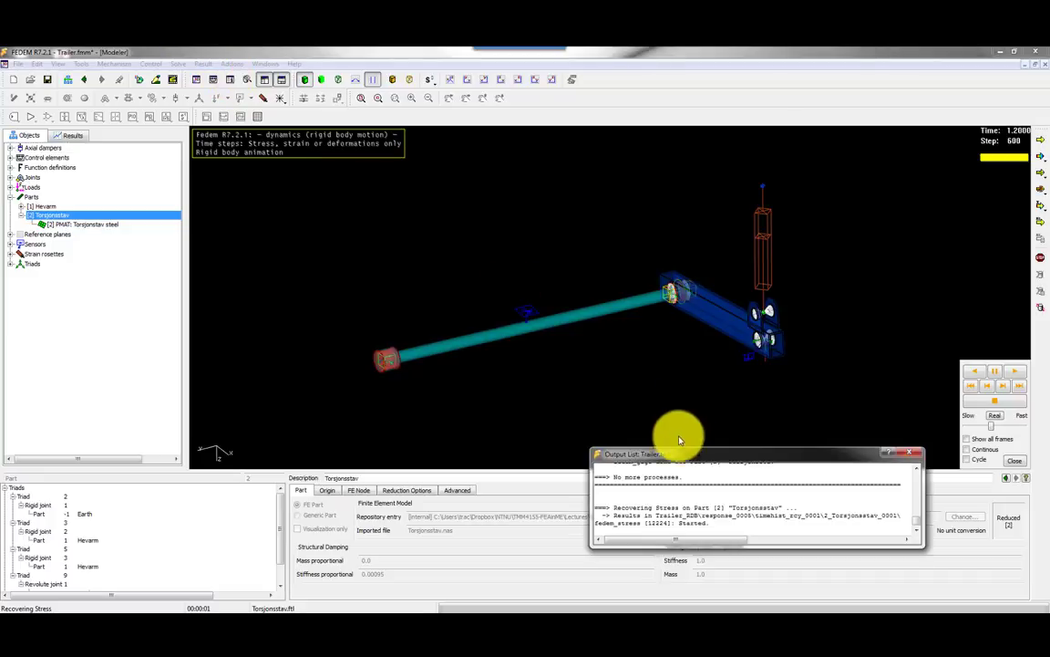
{"action": "left_click_drag", "start_coordinate": [680, 438], "coordinate": [670, 273]}
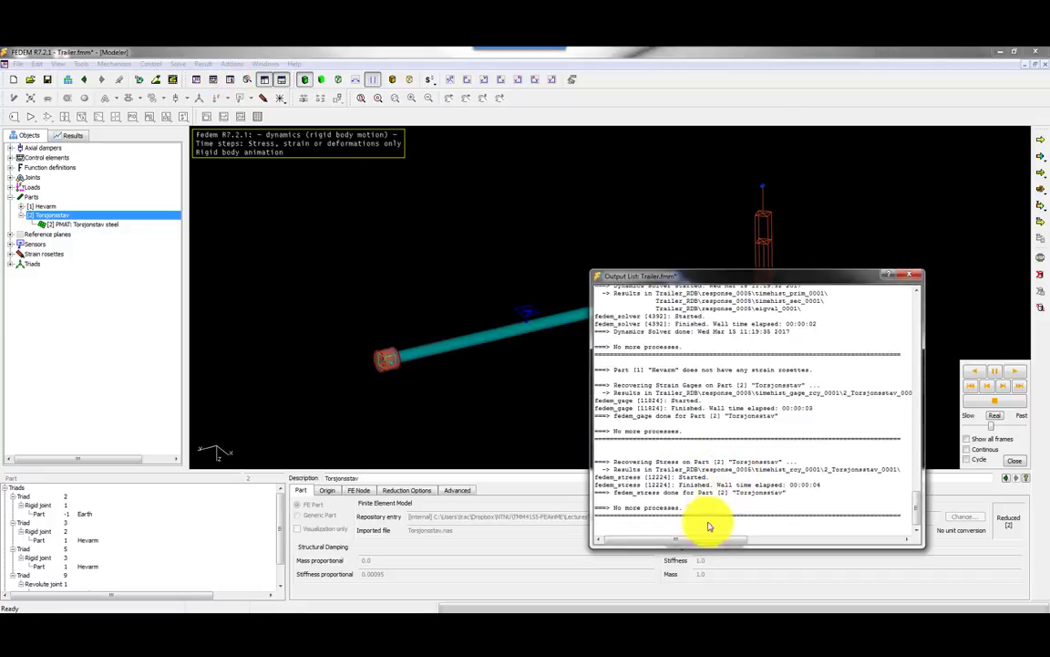
{"action": "left_click", "coordinate": [909, 279]}
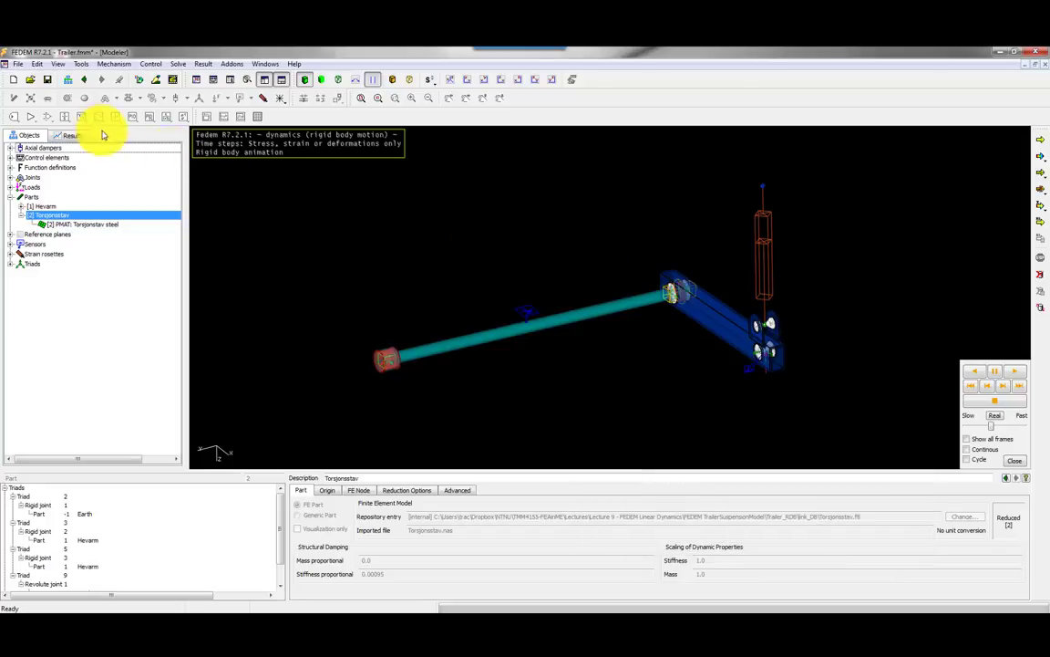
- Load the Max Shear stress and Deformation animation with element node stress contours, the Max Shear operation and the Absolute Max result set
{"action": "left_click", "coordinate": [73, 135]}
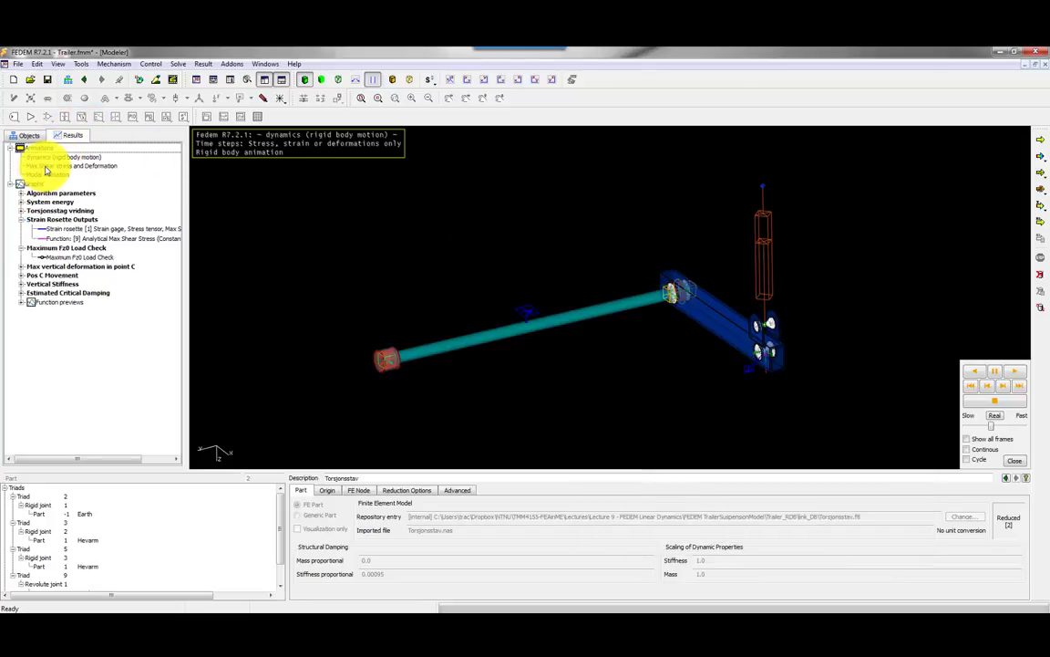
{"action": "left_click", "coordinate": [47, 167]}
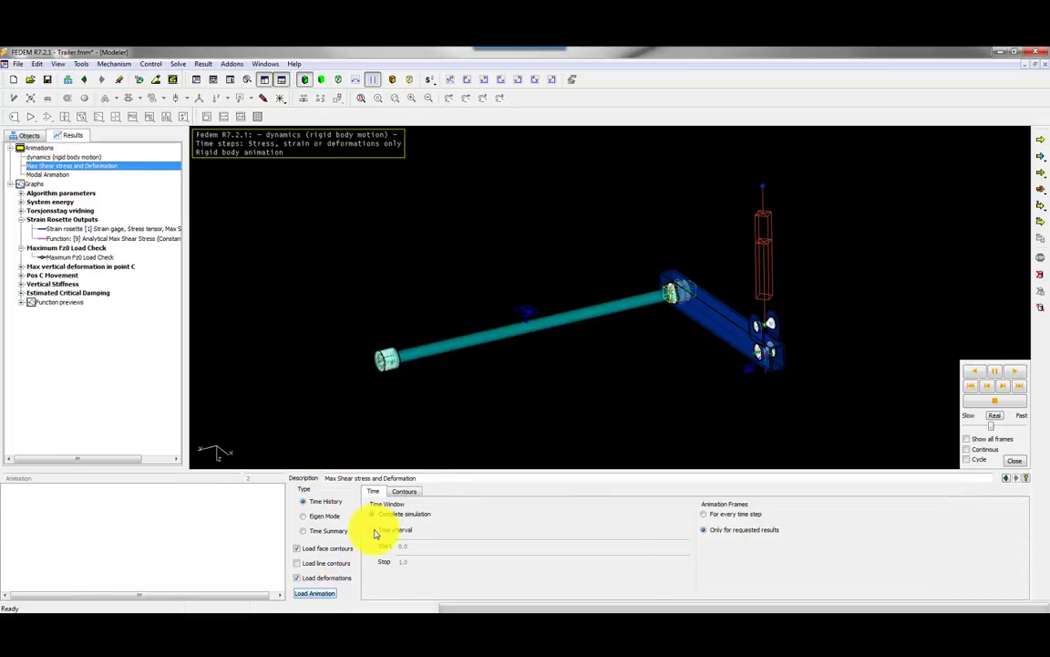
{"action": "left_click", "coordinate": [404, 491]}
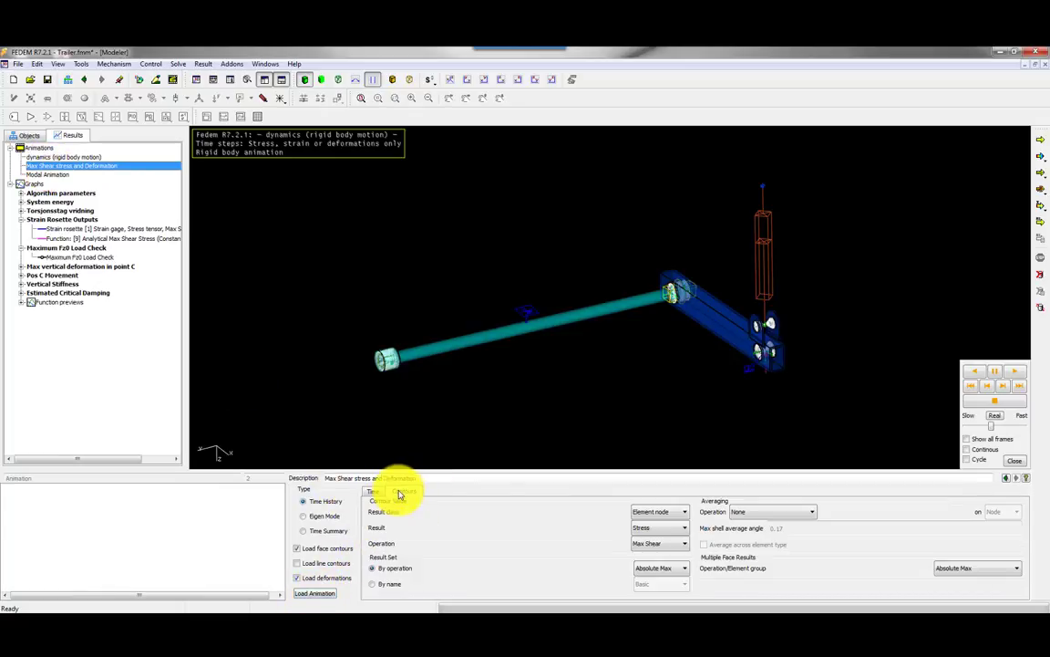
{"action": "left_click", "coordinate": [659, 545]}
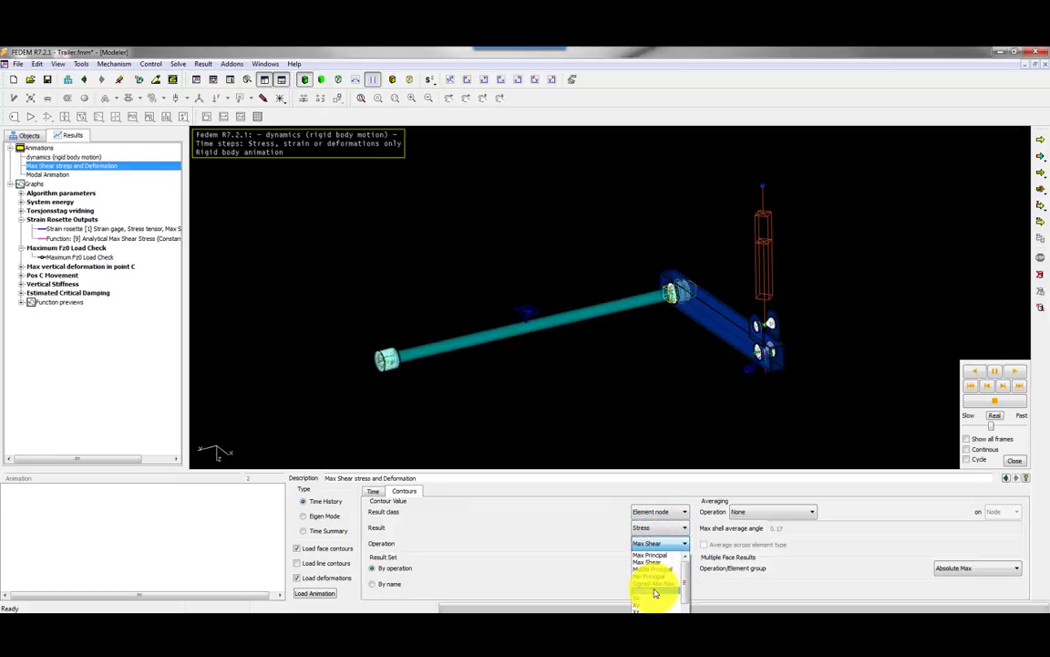
{"action": "left_click", "coordinate": [656, 588]}
{"action": "left_click", "coordinate": [661, 545]}
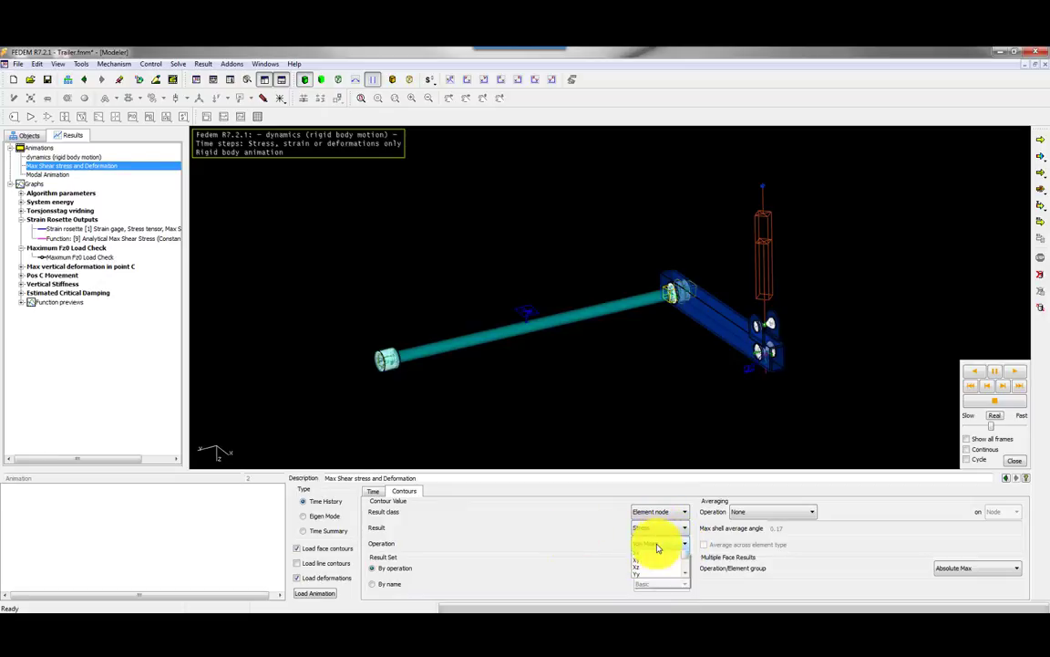
{"action": "left_click", "coordinate": [659, 567]}
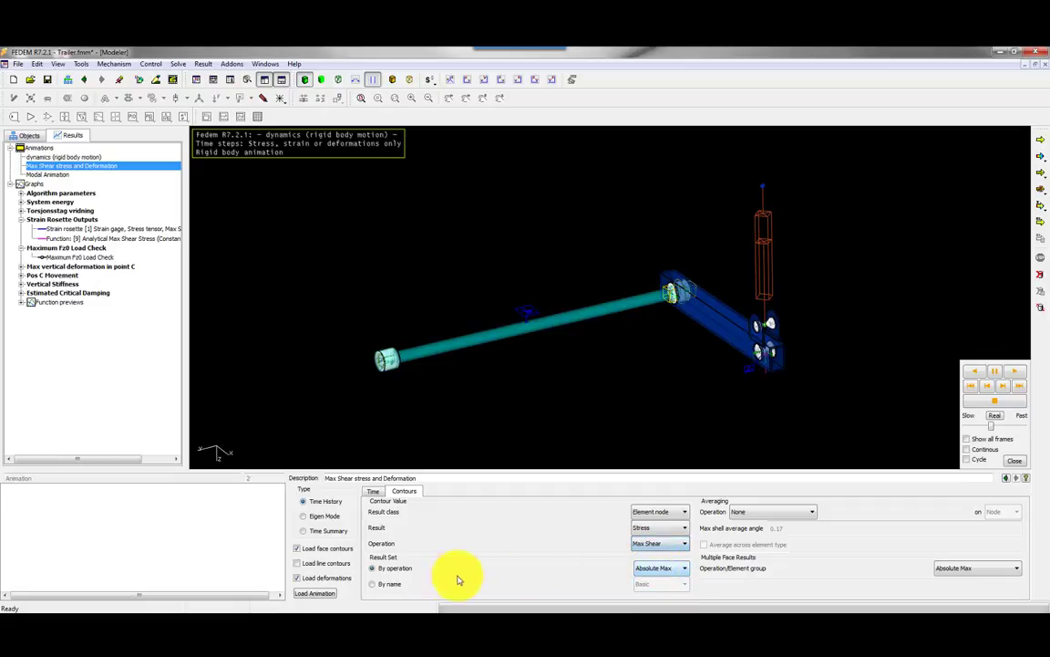
{"action": "left_click", "coordinate": [326, 594]}
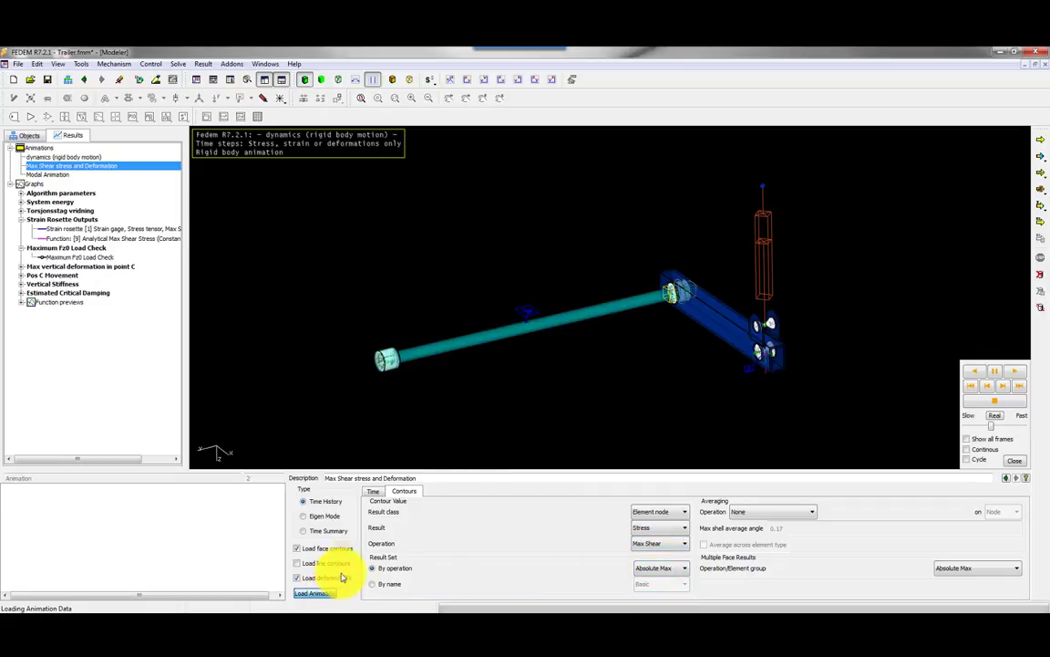
- Advance the stress animation to its last step and examine the contours on the torsion bar around the strain gage
{"action": "left_click", "coordinate": [1004, 387]}
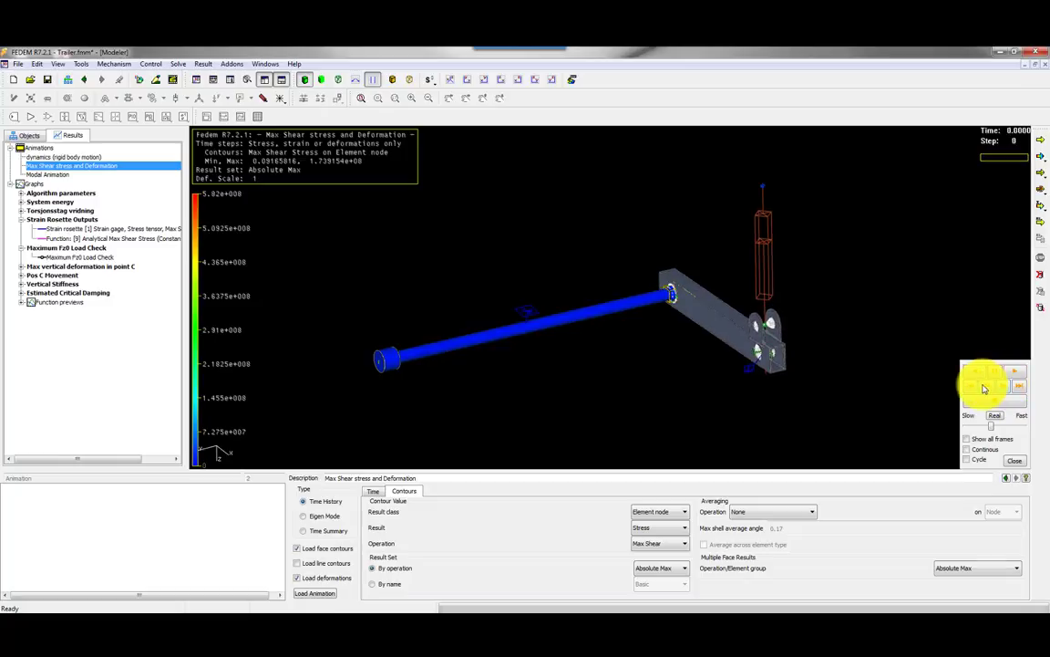
{"action": "left_click", "coordinate": [986, 388]}
{"action": "left_click", "coordinate": [548, 392]}
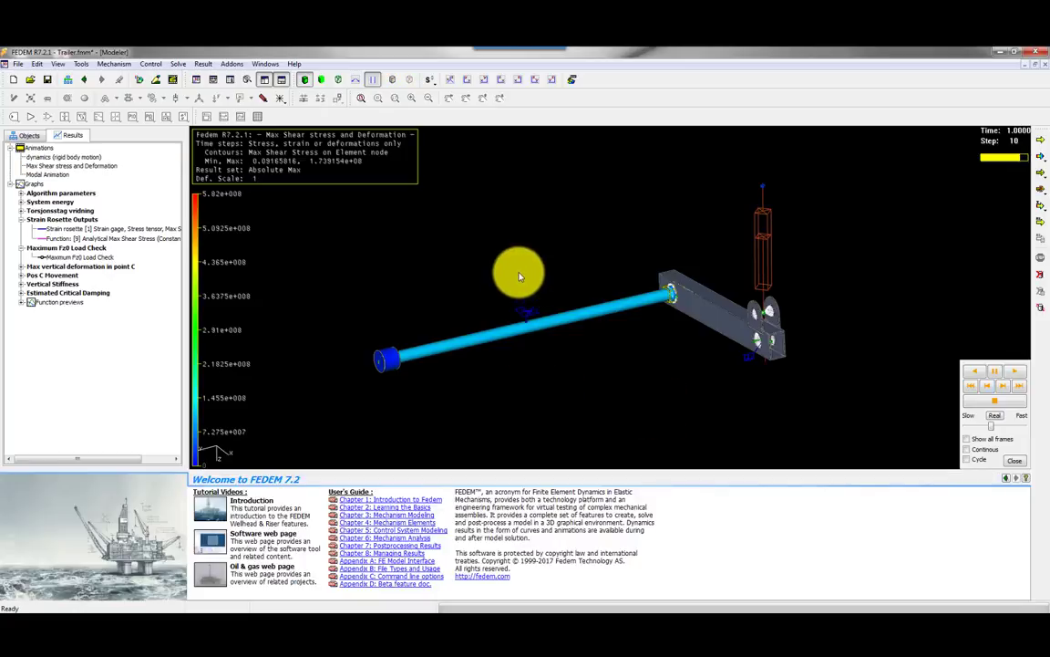
{"action": "scroll", "coordinate": [528, 319], "scroll_direction": "up", "scroll_amount": 3}
{"action": "scroll", "coordinate": [535, 347], "scroll_direction": "up", "scroll_amount": 2}
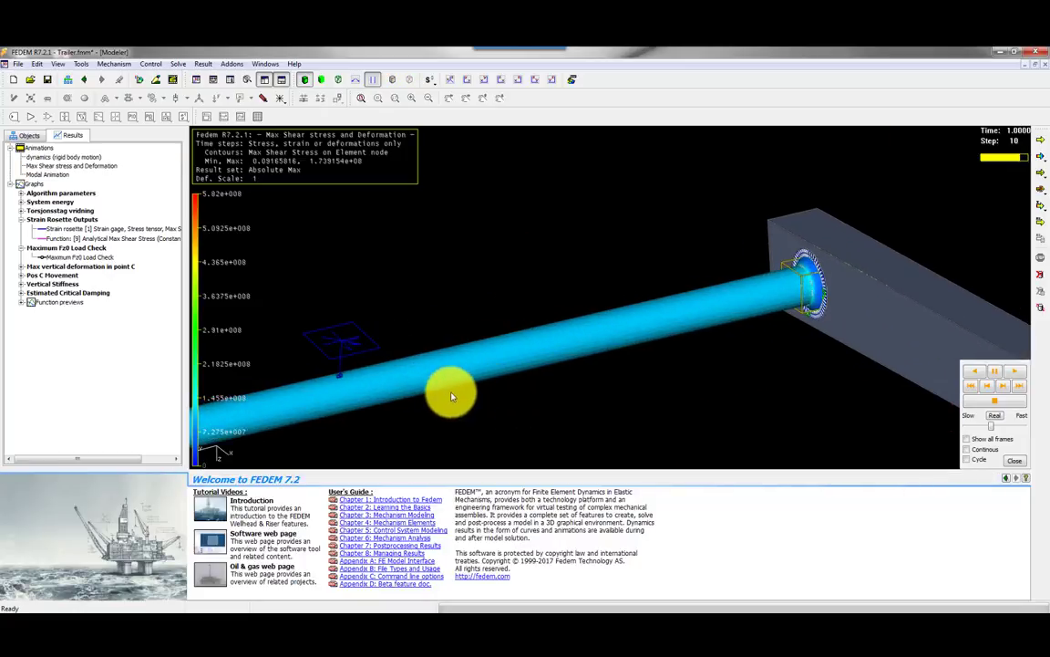
{"action": "middle_click_drag", "start_coordinate": [446, 391], "coordinate": [593, 320]}
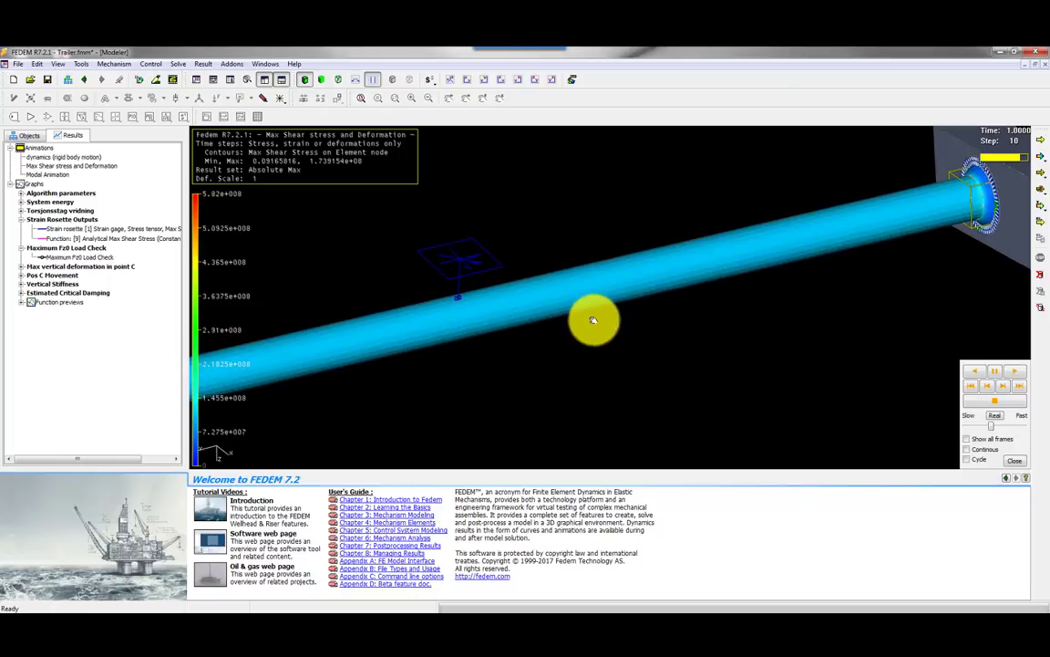
- Set the contour legend's maximum to 114e6 in the animation control settings
{"action": "left_click", "coordinate": [174, 82]}
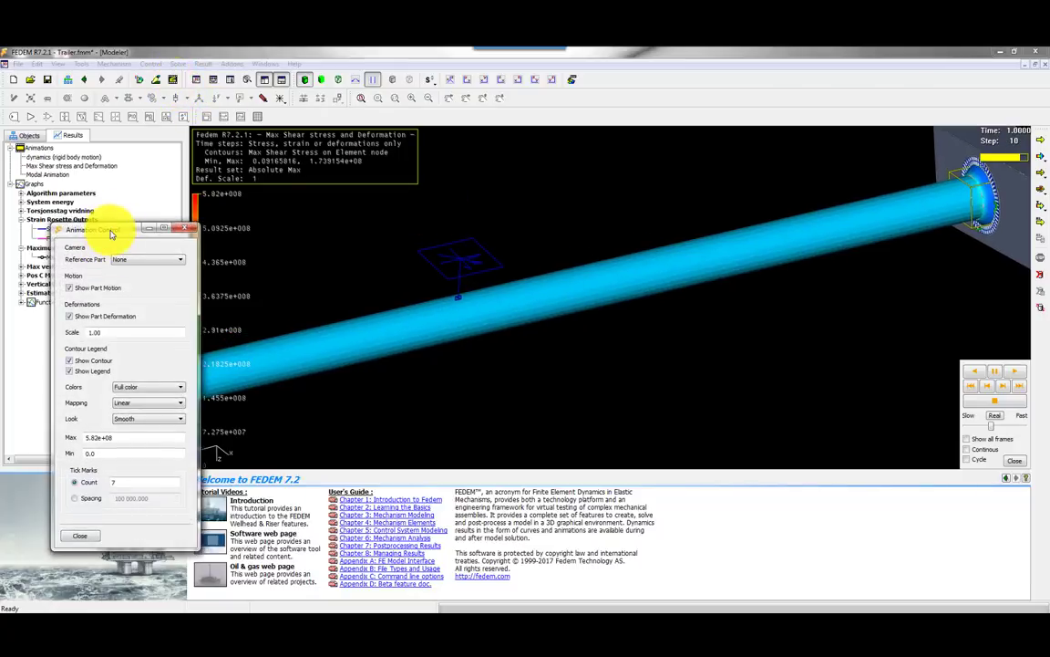
{"action": "left_click_drag", "start_coordinate": [111, 234], "coordinate": [198, 207]}
{"action": "left_click_drag", "start_coordinate": [206, 411], "coordinate": [164, 412]}
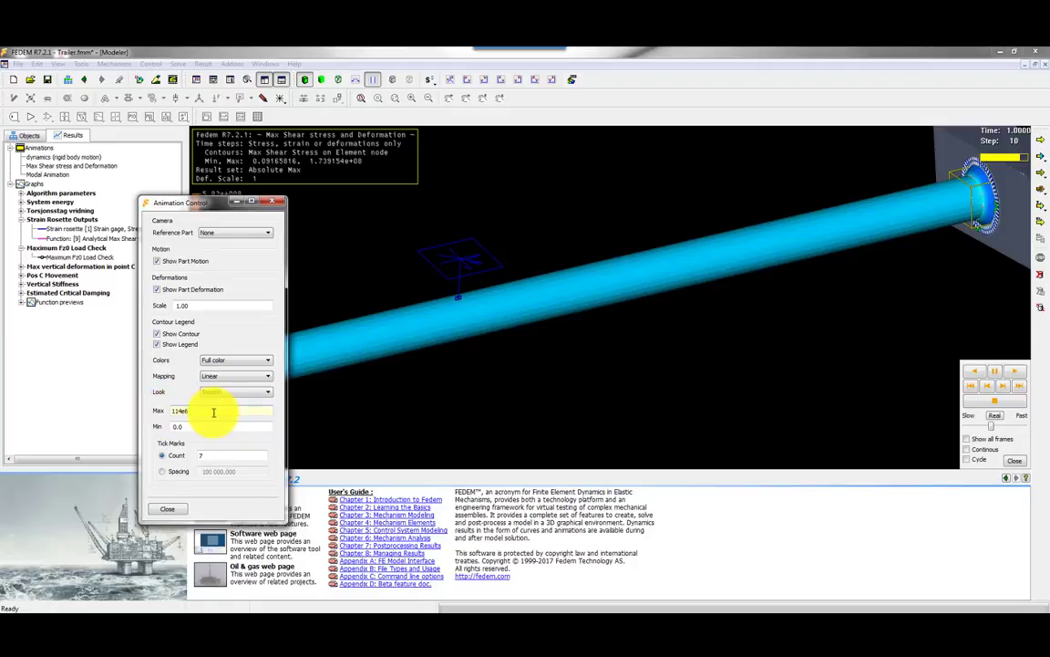
{"action": "key", "text": "Return"}
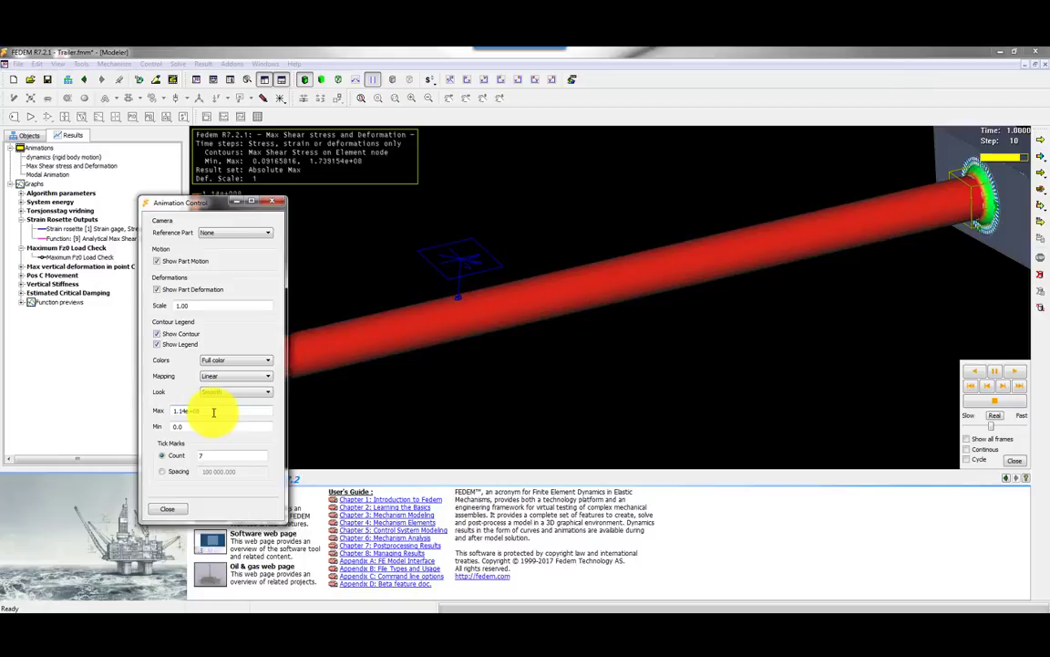
{"action": "left_click", "coordinate": [165, 509]}
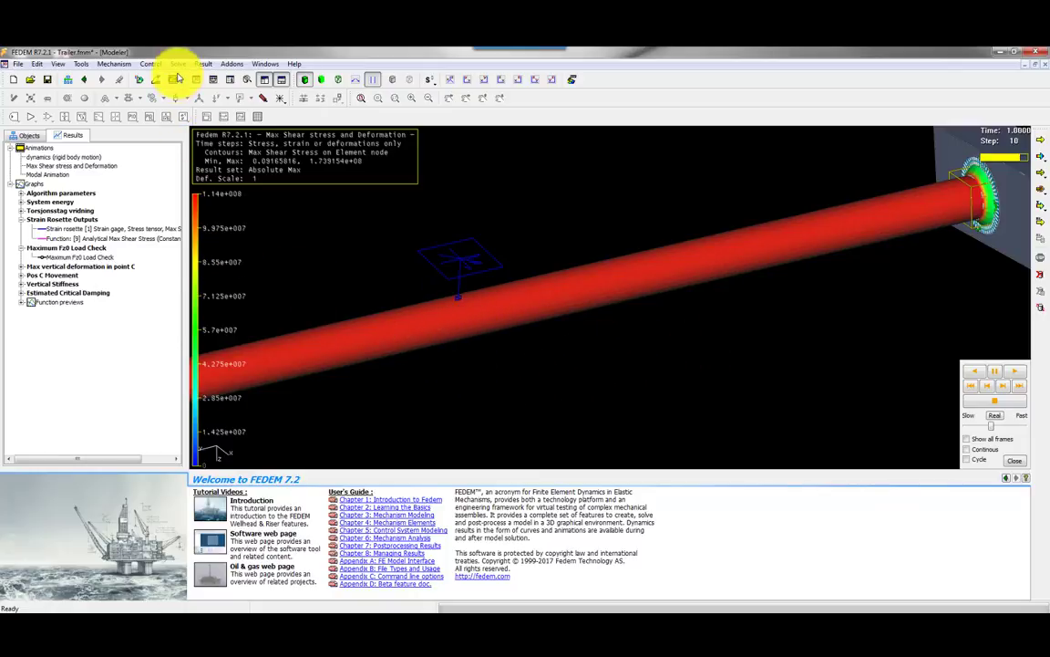
- Set the contour legend's maximum to 1.2e+08 and view the recoloured torsion bar
{"action": "left_click", "coordinate": [175, 79]}
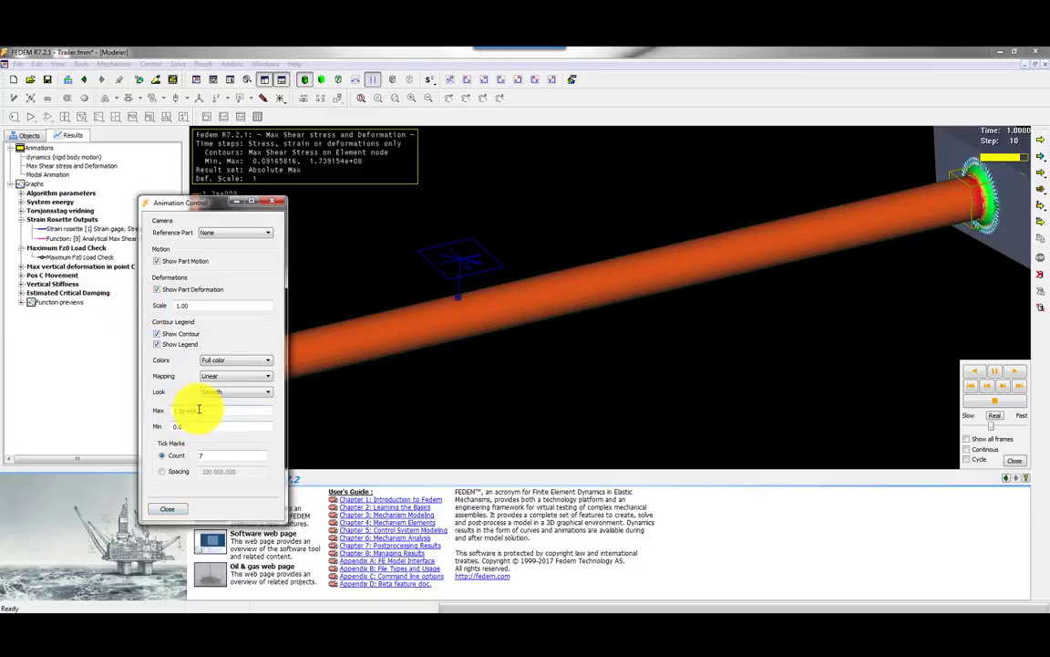
{"action": "left_click", "coordinate": [168, 508]}
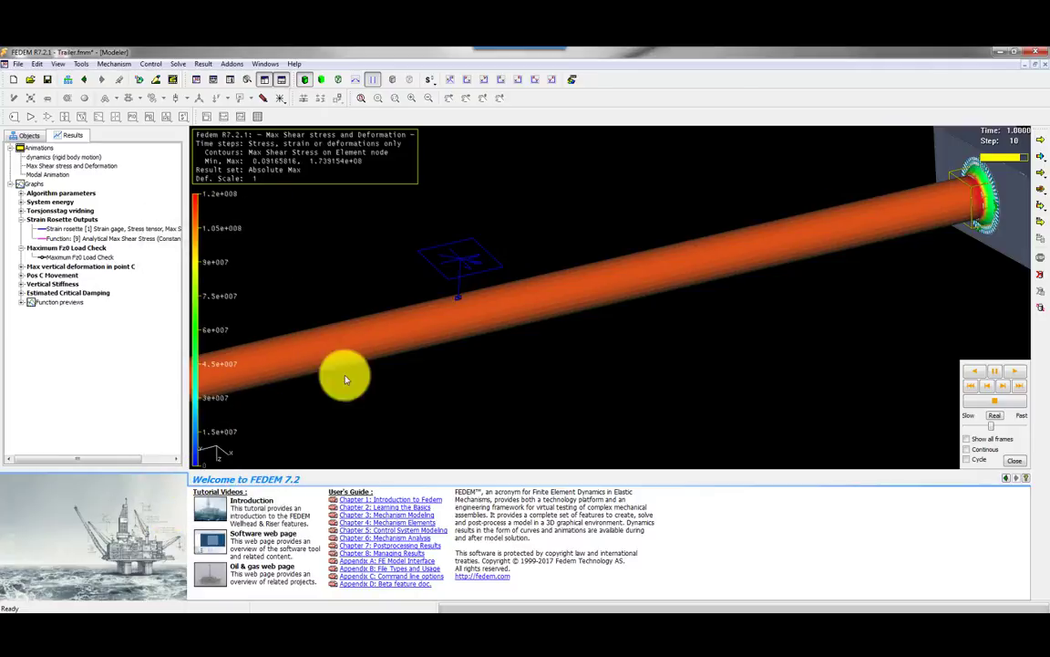
{"action": "middle_click_drag", "start_coordinate": [508, 385], "coordinate": [549, 347]}
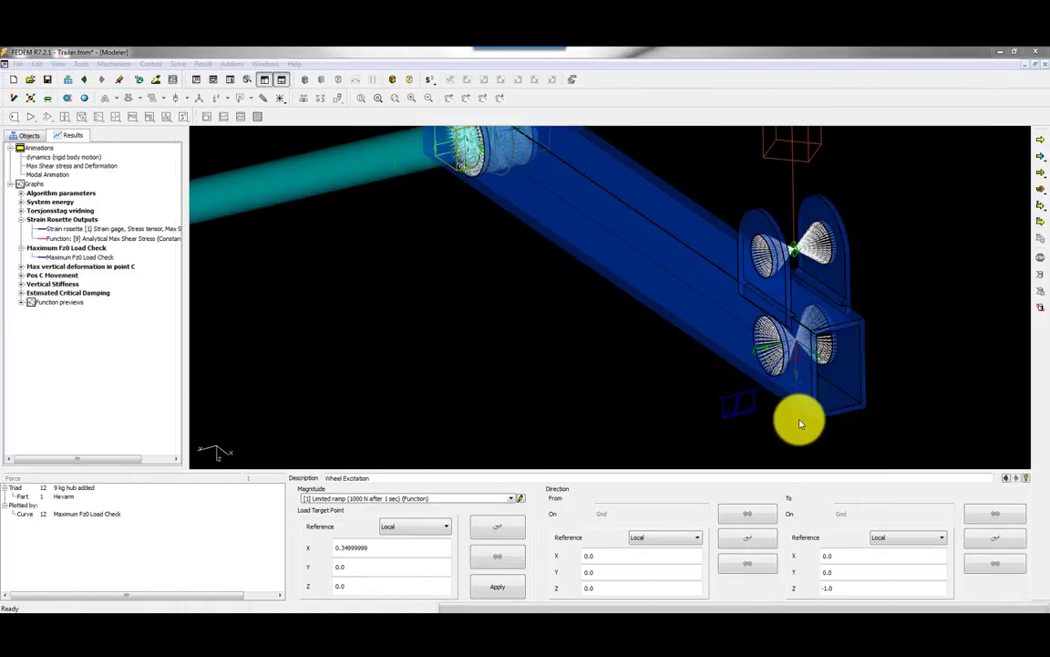
- Show the model as lines, assign the Max Fz0 Load Check function to the Wheel Excitation force's magnitude, and review its limited ramp parameters
{"action": "left_click", "coordinate": [339, 81]}
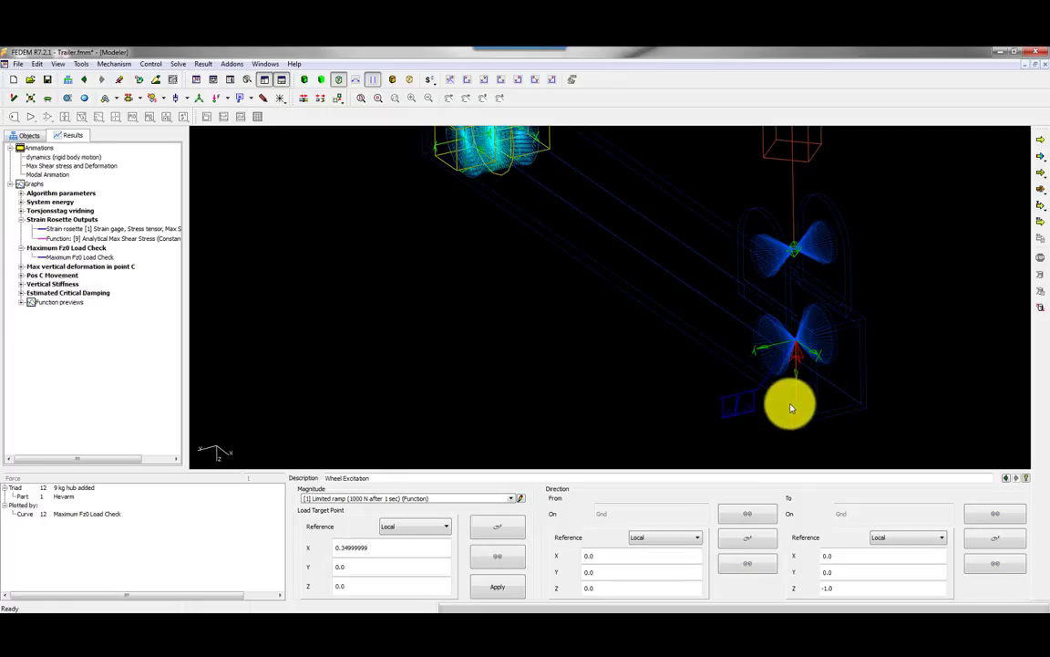
{"action": "left_click", "coordinate": [509, 497]}
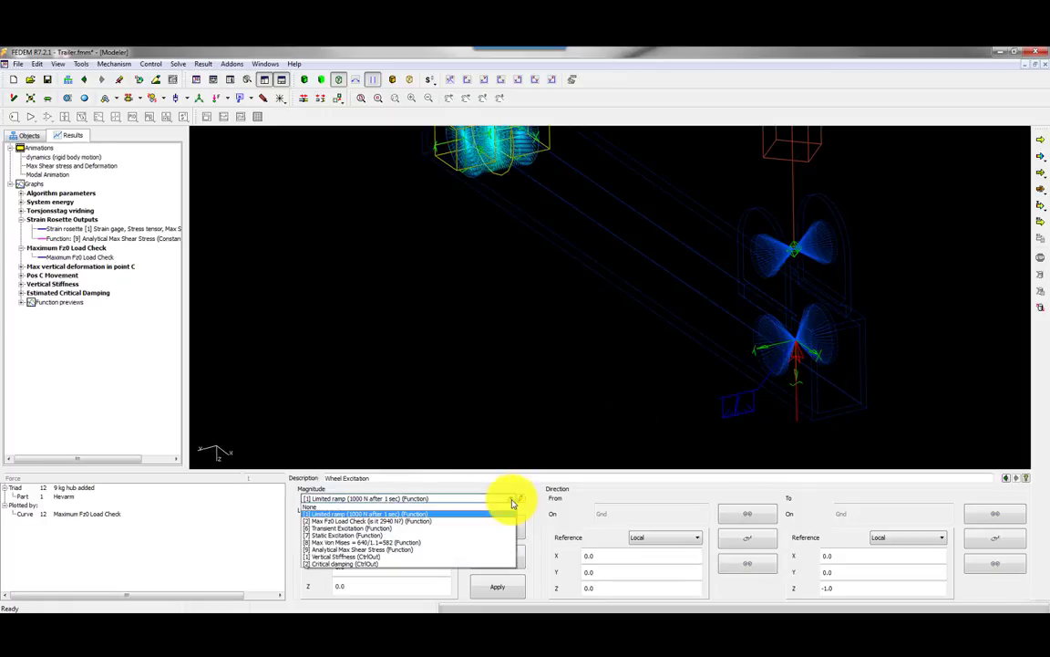
{"action": "left_click", "coordinate": [424, 521]}
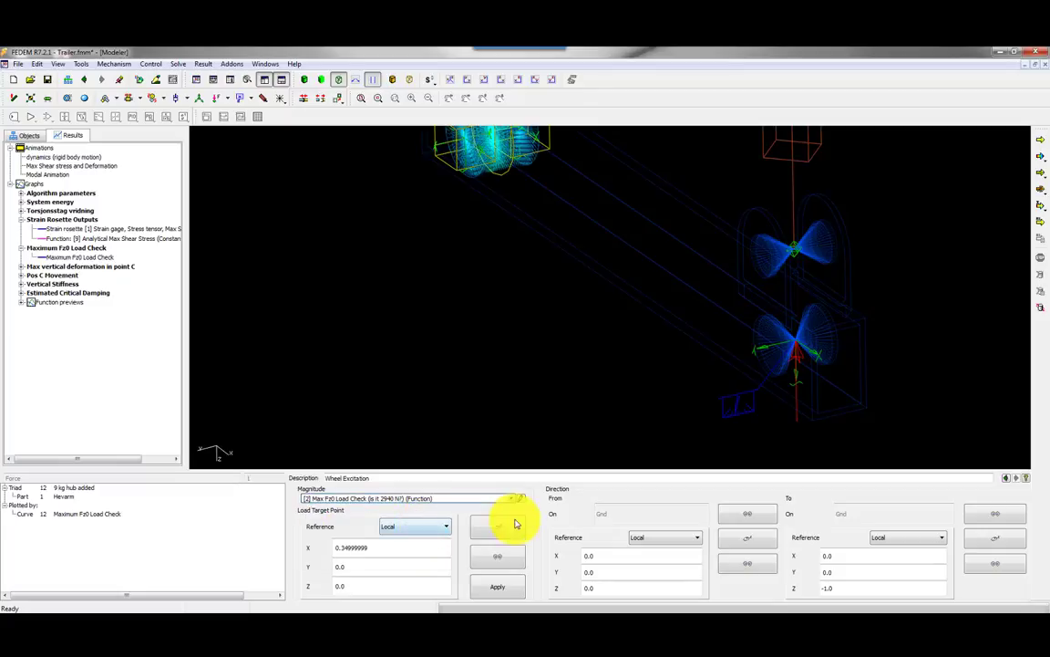
{"action": "left_click", "coordinate": [520, 498]}
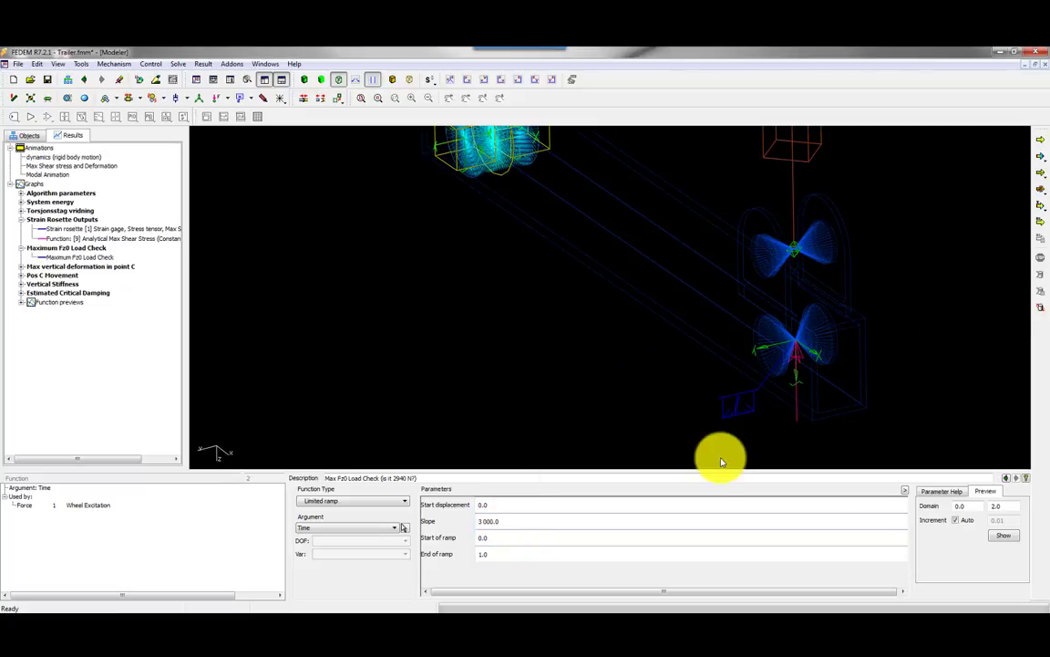
{"action": "left_click", "coordinate": [798, 417]}
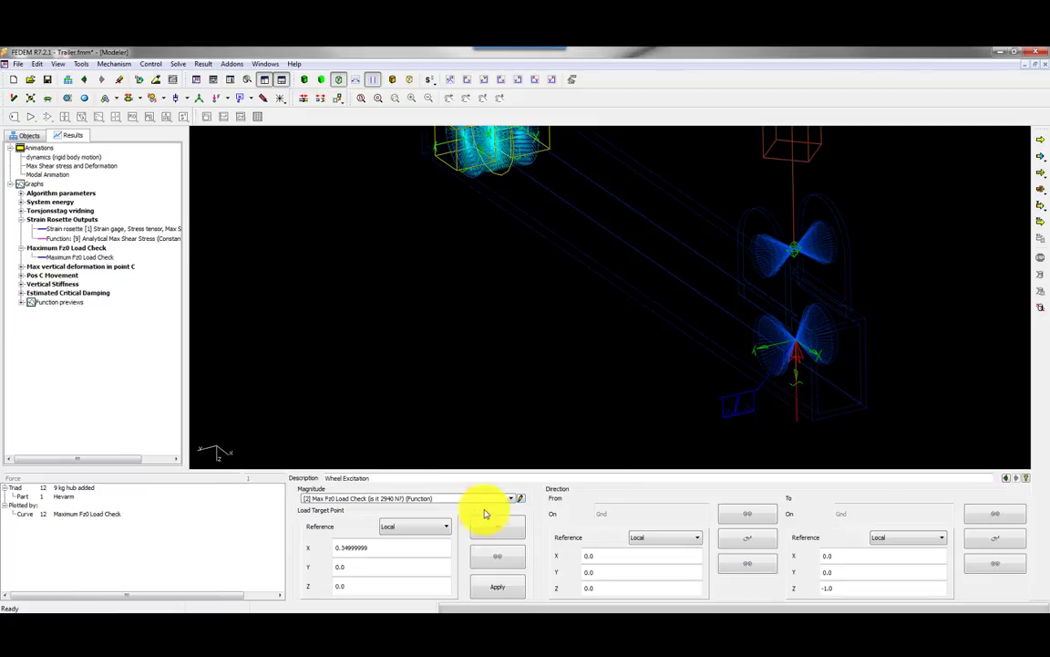
- Solve the dynamics with the changed wheel load, and load and play the dynamics (rigid body motion) animation
{"action": "left_click", "coordinate": [1038, 141]}
{"action": "left_click", "coordinate": [462, 429]}
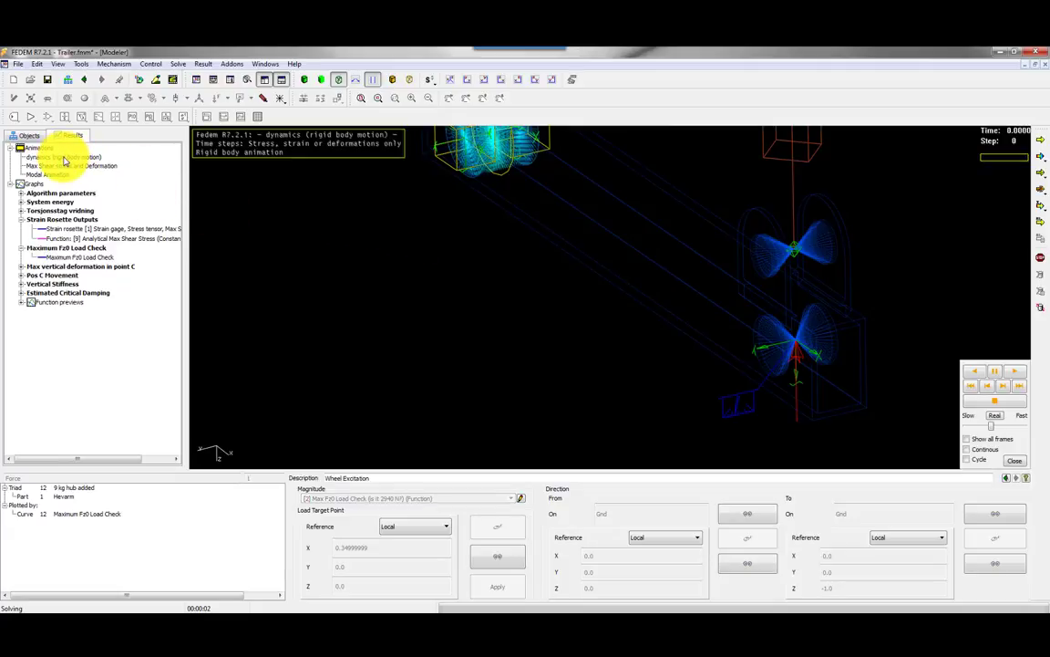
{"action": "left_click", "coordinate": [64, 157]}
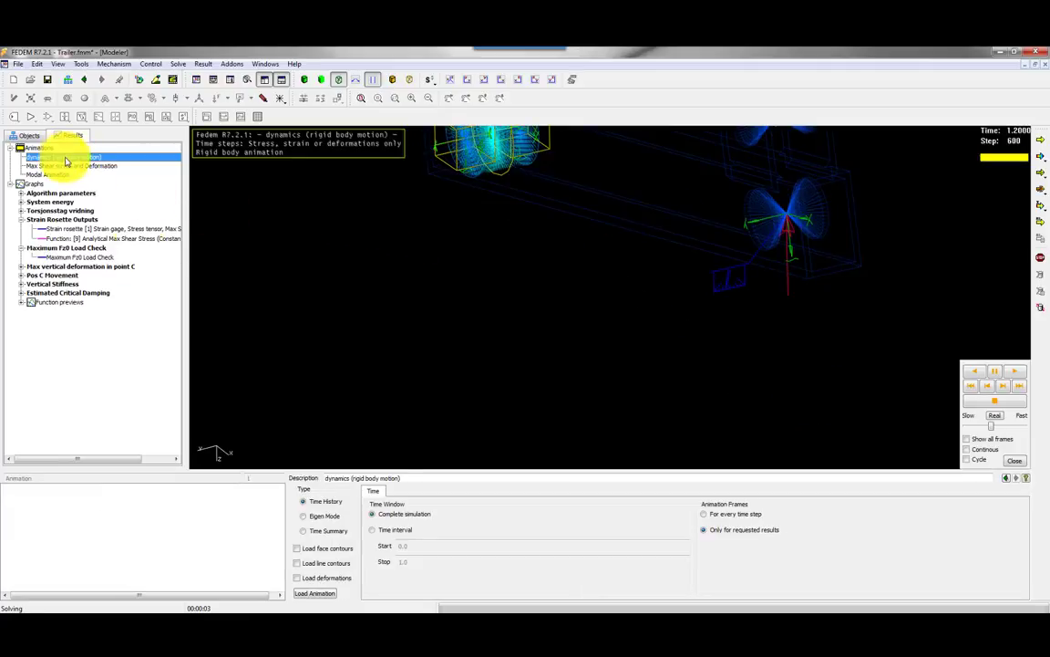
{"action": "left_click", "coordinate": [315, 595]}
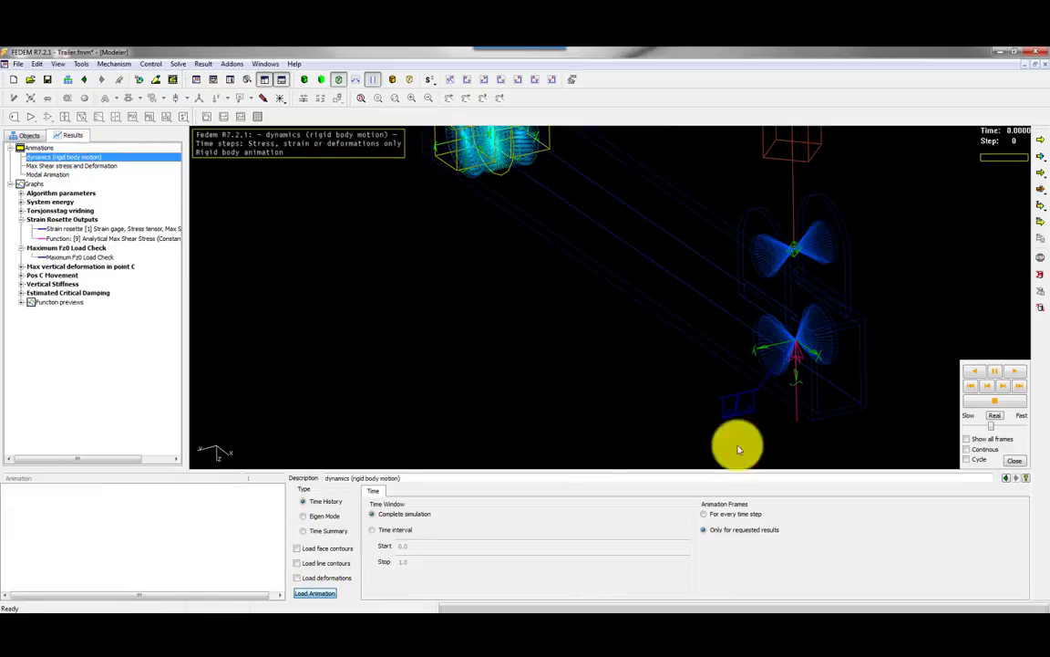
{"action": "left_click", "coordinate": [1003, 373]}
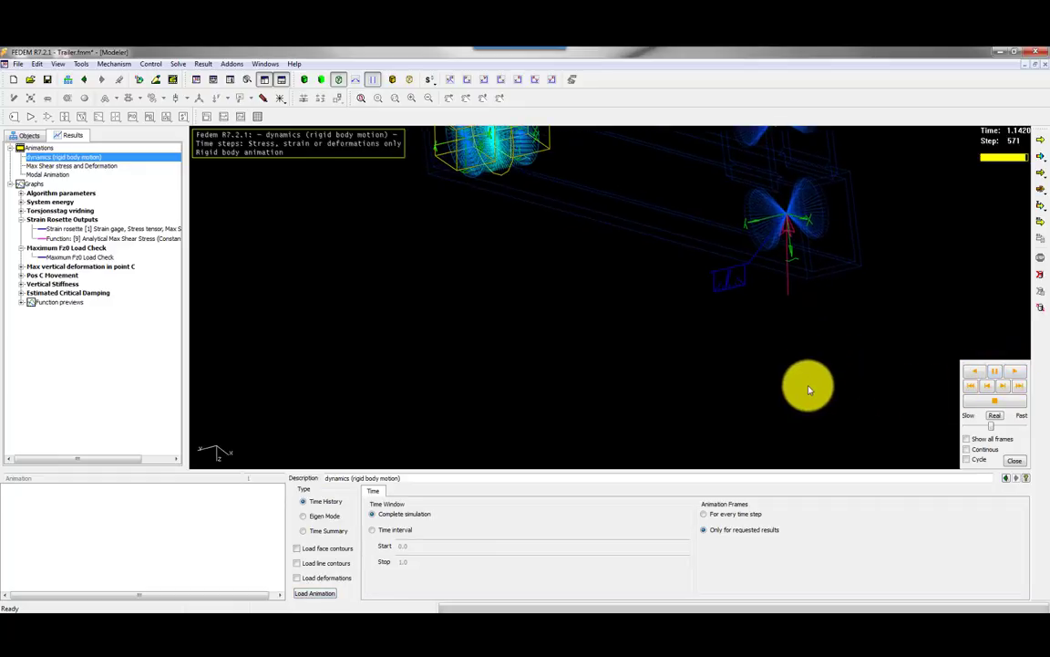
{"action": "left_click", "coordinate": [640, 329]}
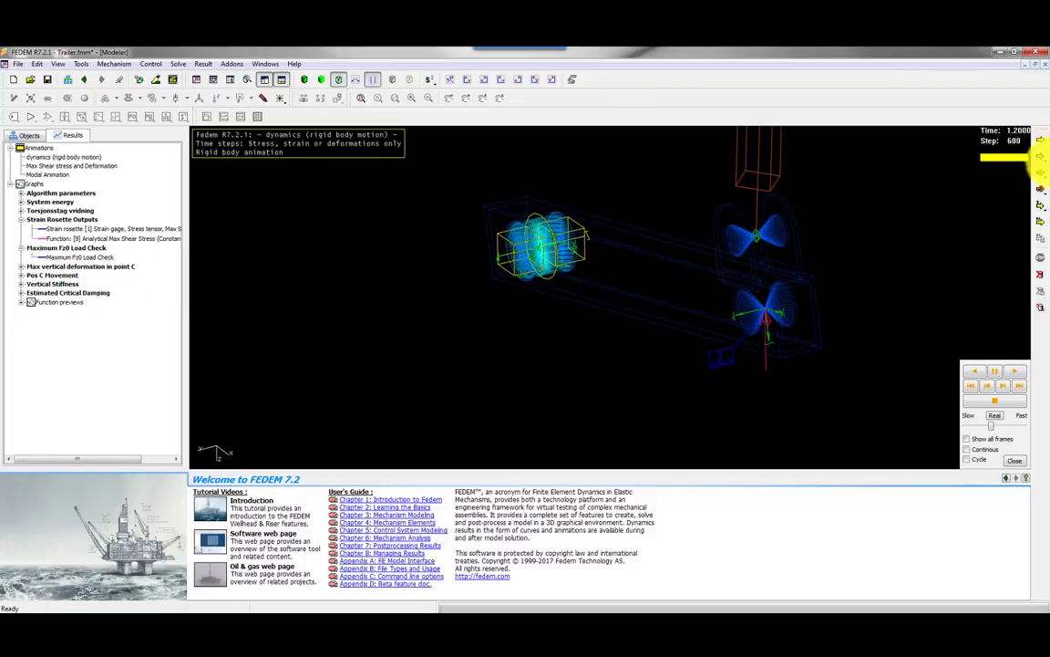
- Recover the strain rosettes for the new solution and close the output list
{"action": "left_click", "coordinate": [1041, 188]}
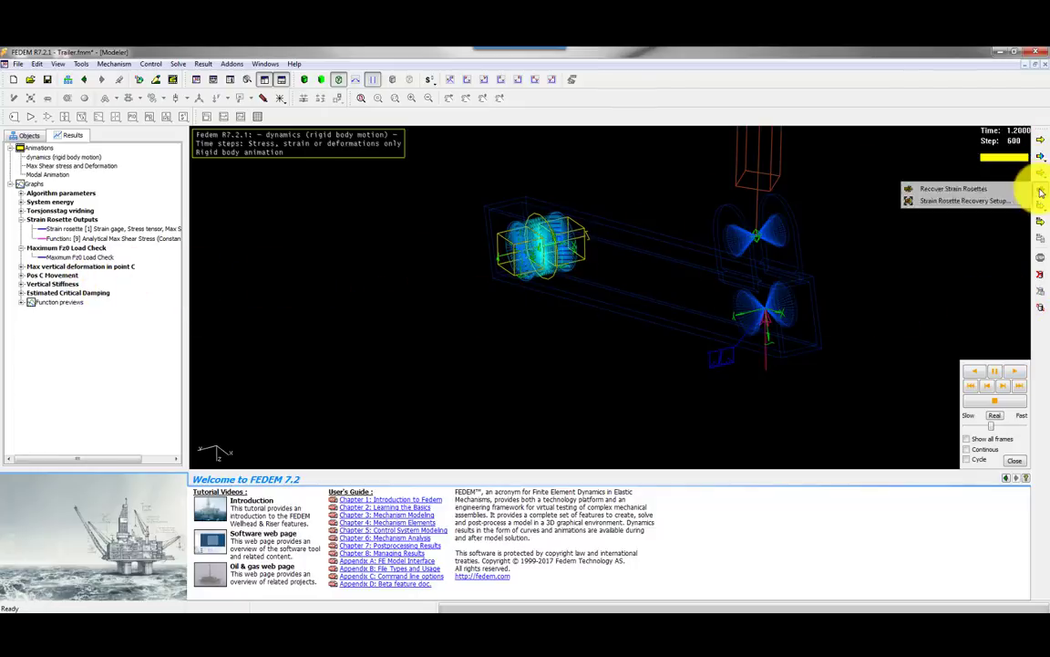
{"action": "left_click", "coordinate": [954, 189]}
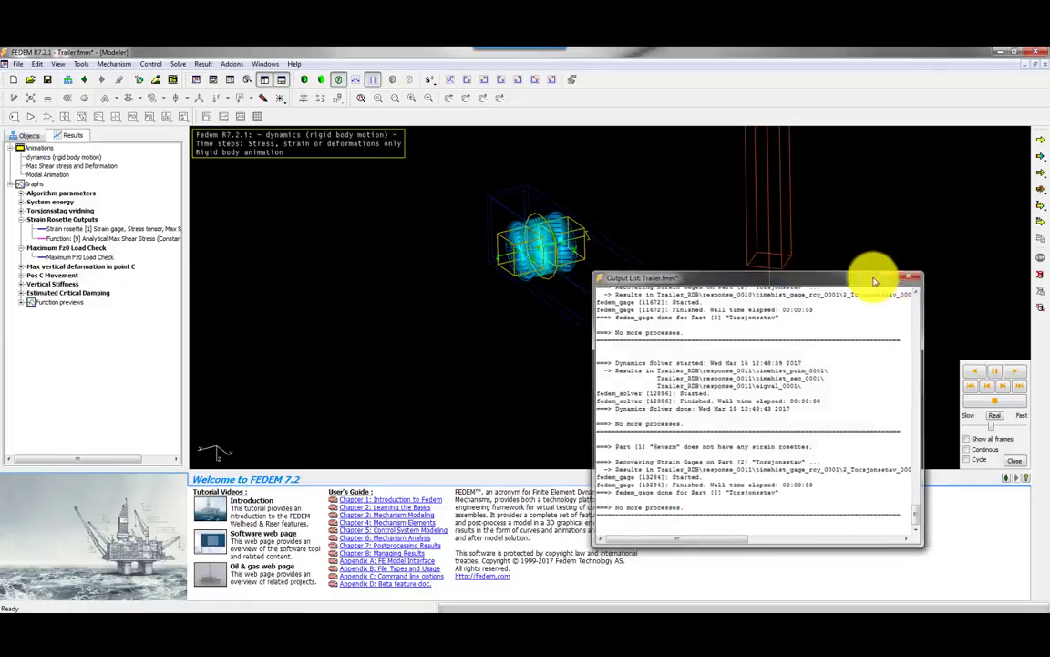
{"action": "left_click", "coordinate": [912, 276]}
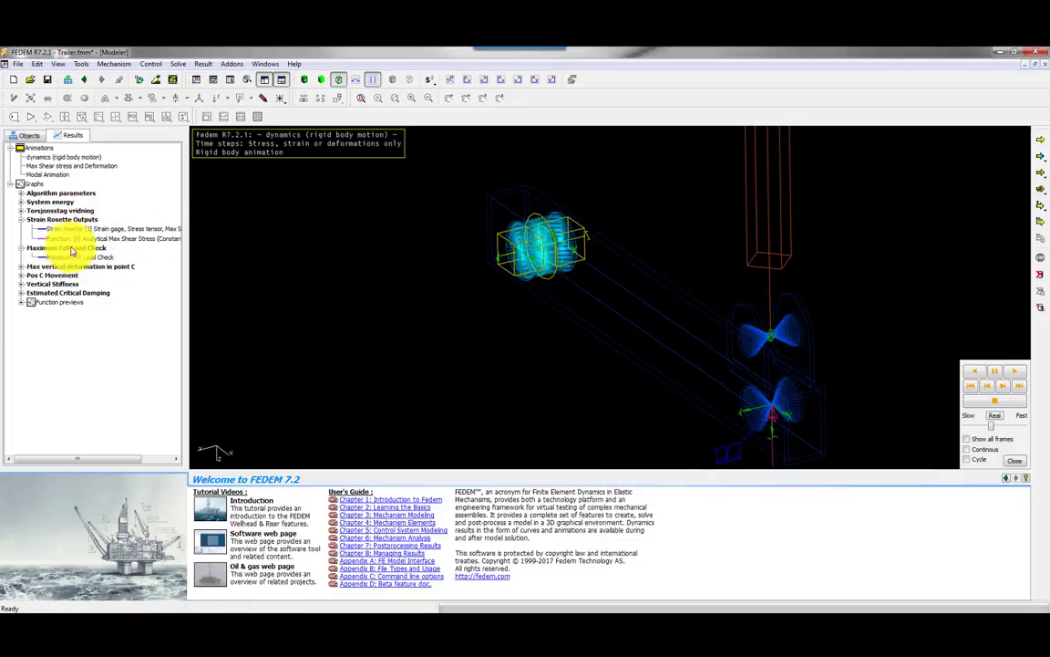
- Show the Maximum Fz0 Load Check graph and review which results its curve uses for the X and Y axes
{"action": "left_click", "coordinate": [71, 249]}
{"action": "right_click", "coordinate": [73, 250]}
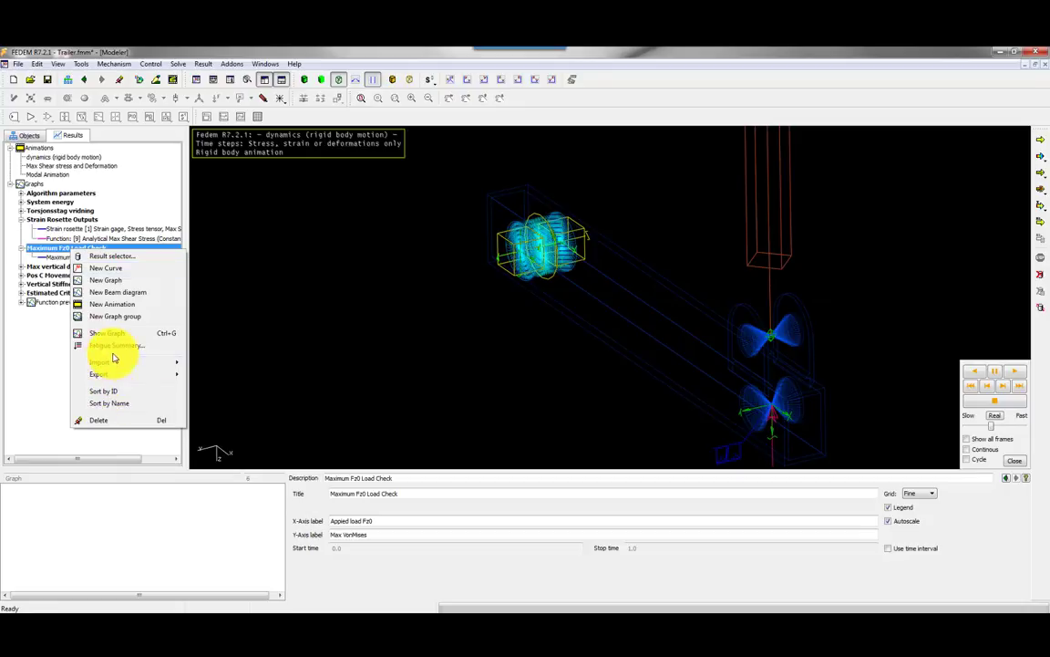
{"action": "left_click", "coordinate": [116, 334]}
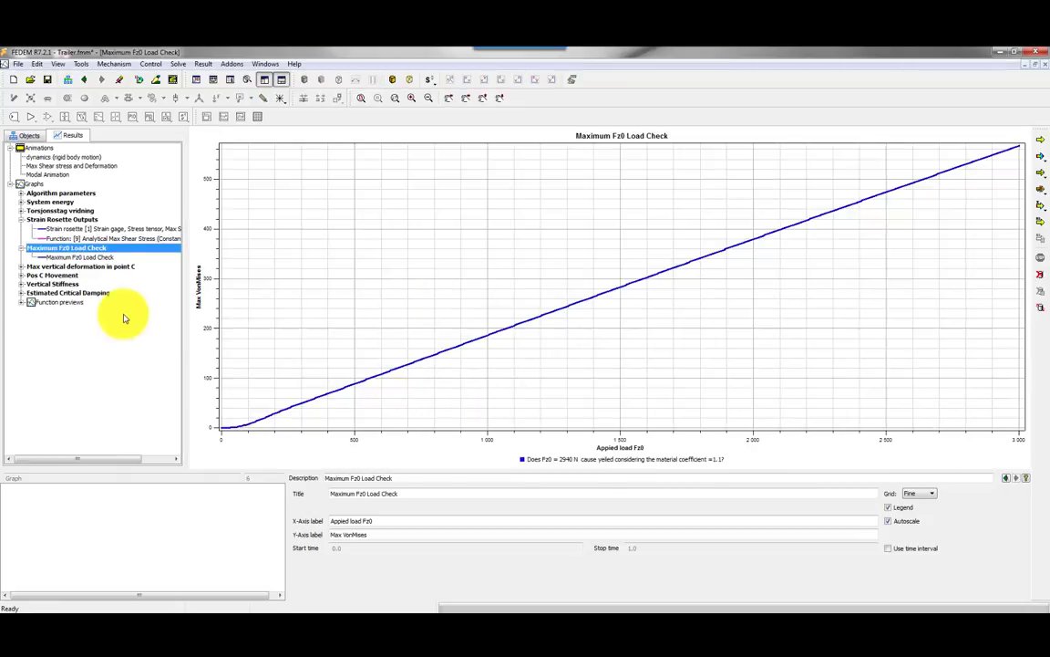
{"action": "left_click", "coordinate": [76, 258]}
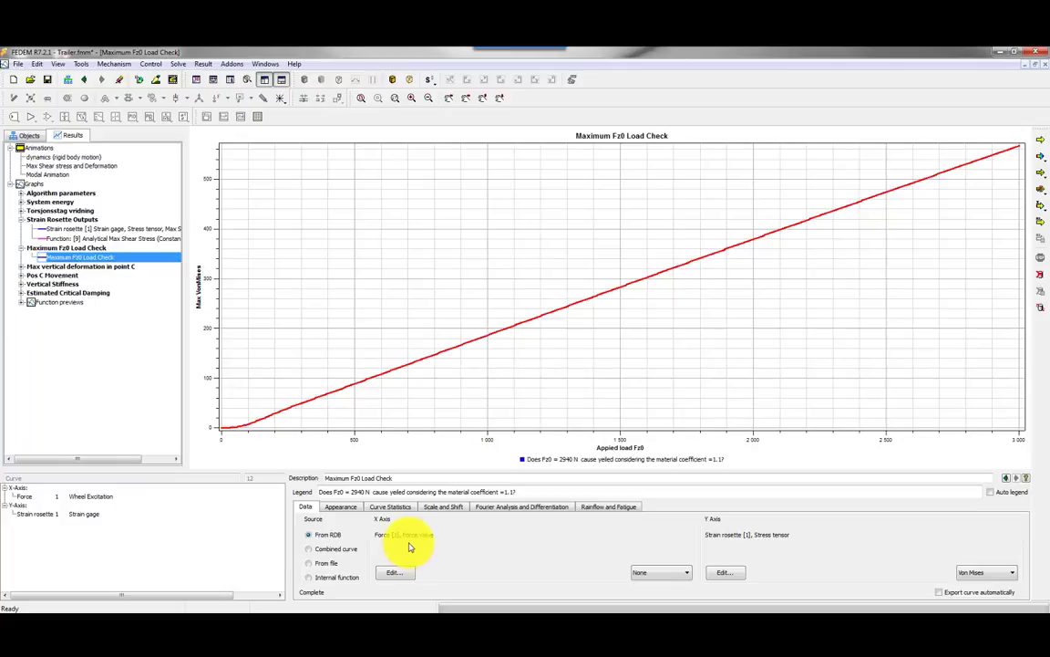
{"action": "left_click", "coordinate": [889, 285]}
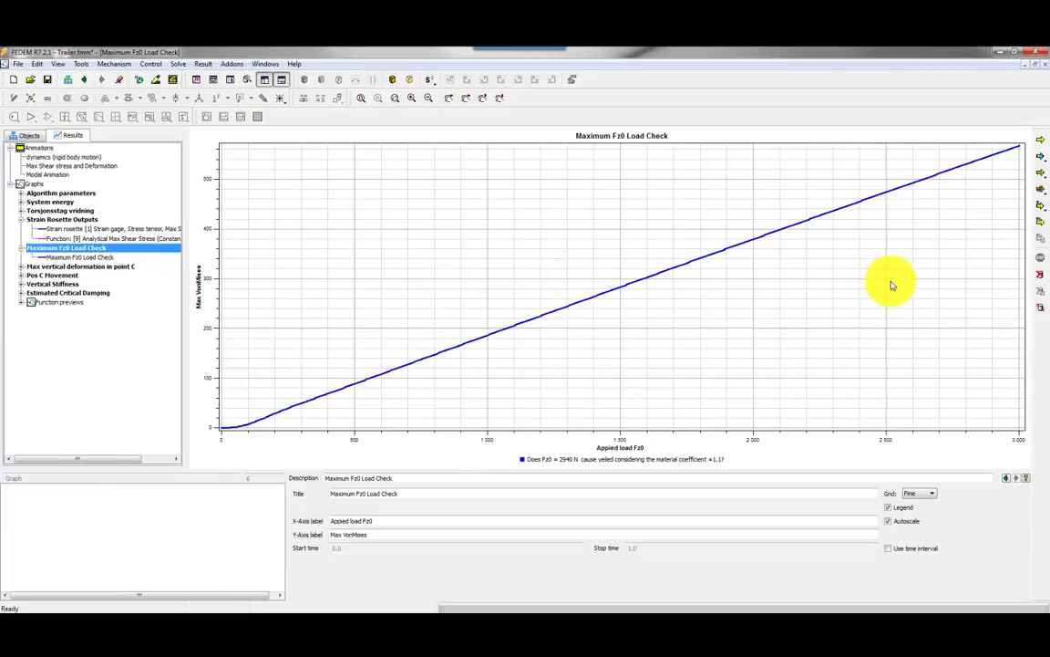
- Examine the Maximum Fz0 Load Check curve closely around the 2940 N applied load
{"action": "left_click", "coordinate": [398, 100]}
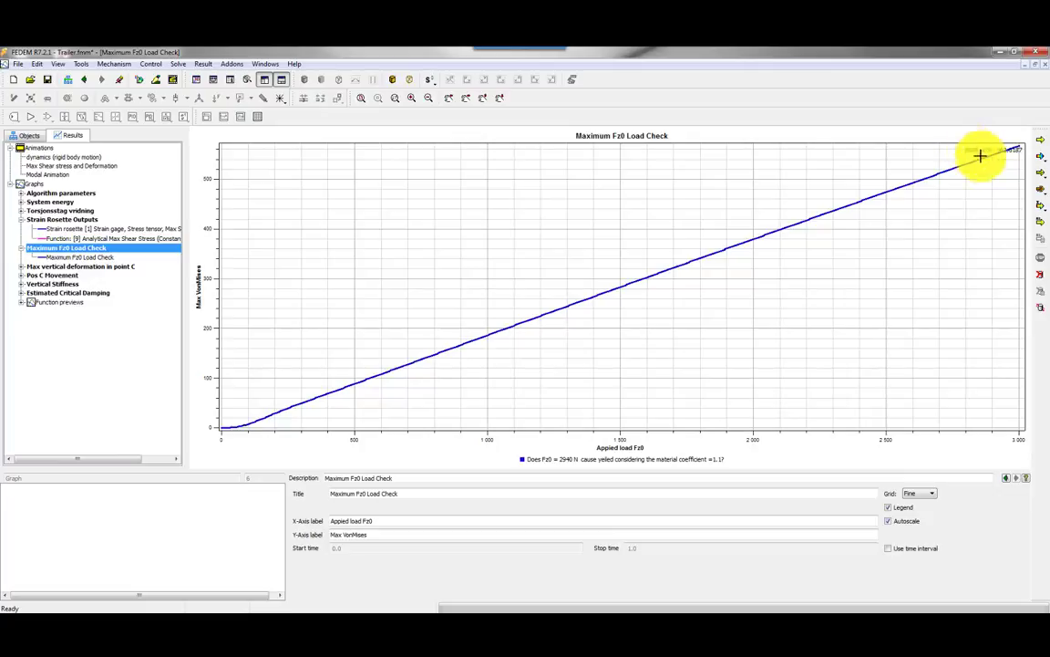
{"action": "left_click_drag", "start_coordinate": [980, 155], "coordinate": [1003, 175]}
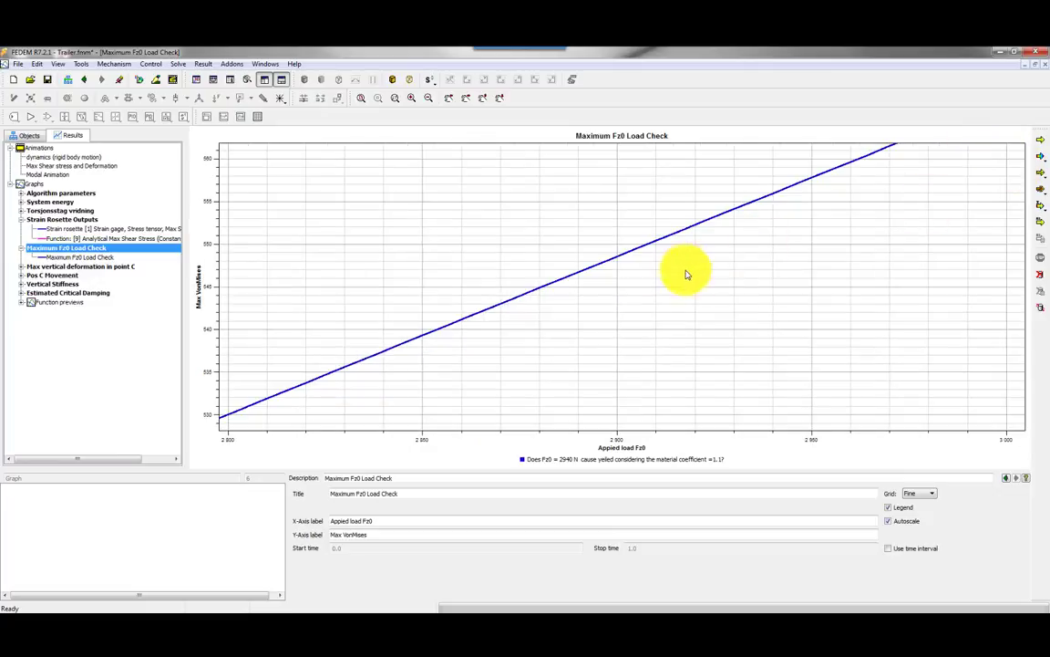
{"action": "middle_click_drag", "start_coordinate": [731, 249], "coordinate": [693, 292]}
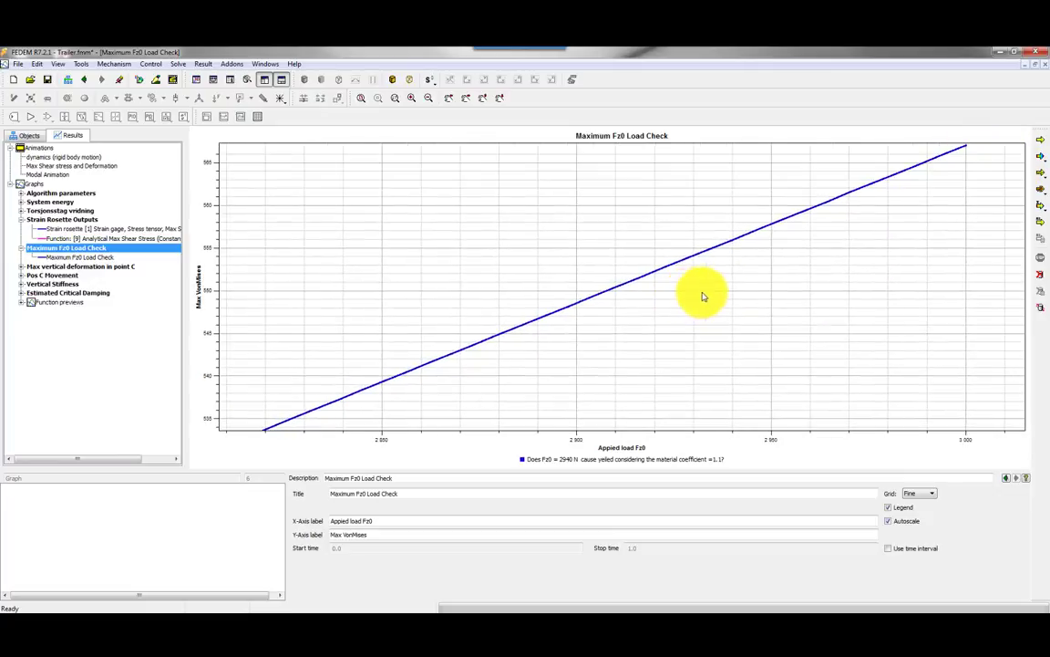
{"action": "middle_click_drag", "start_coordinate": [881, 232], "coordinate": [863, 249]}
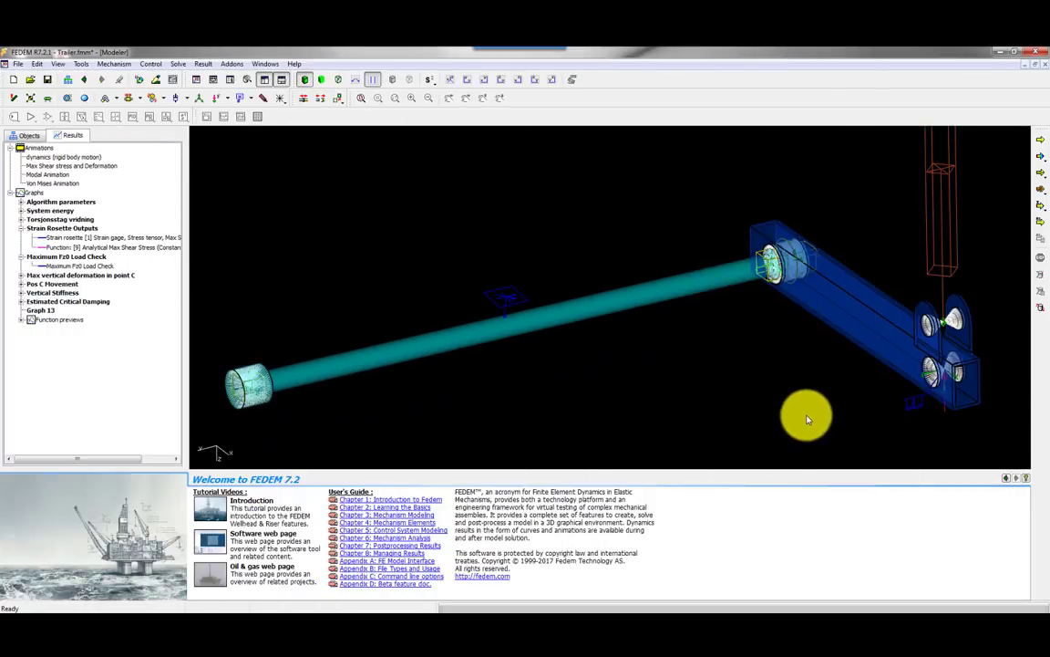
- Review the Wheel Excitation force's magnitude function and the axial damper's damping coefficient at the end of the Hevarm
{"action": "middle_click_drag", "start_coordinate": [584, 386], "coordinate": [493, 376]}
{"action": "scroll", "coordinate": [896, 418], "scroll_direction": "up", "scroll_amount": 3}
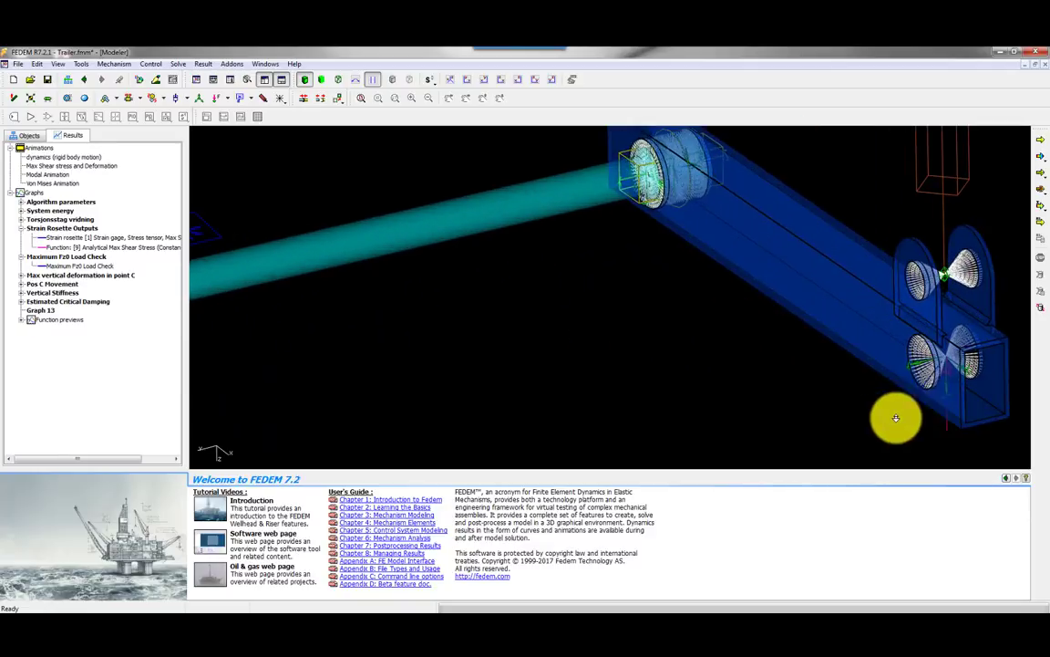
{"action": "middle_click_drag", "start_coordinate": [896, 418], "coordinate": [662, 398]}
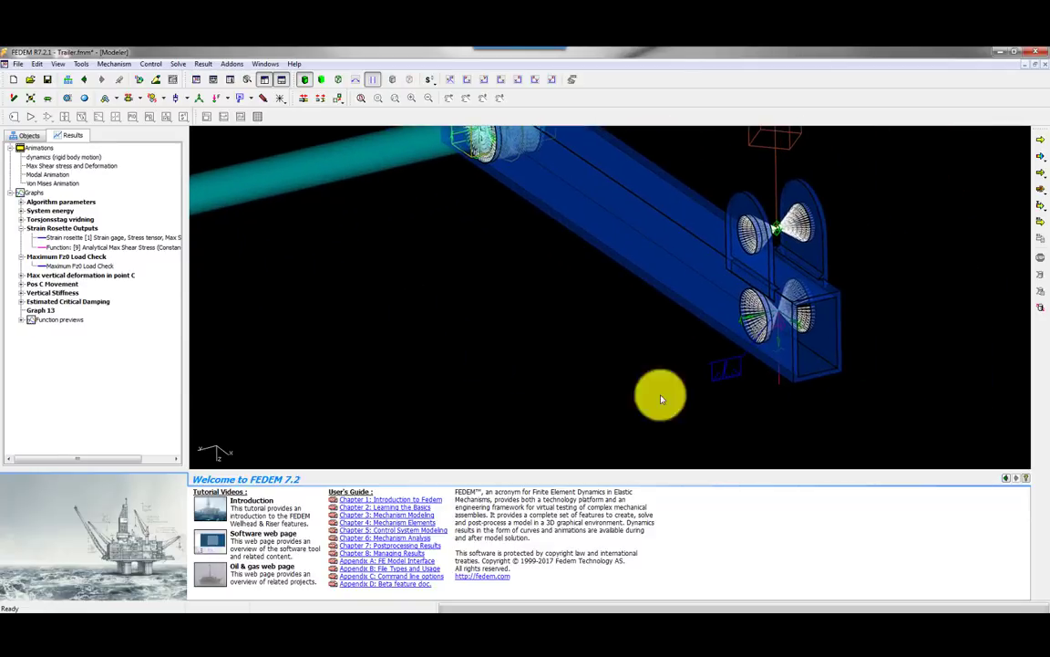
{"action": "left_click", "coordinate": [780, 383]}
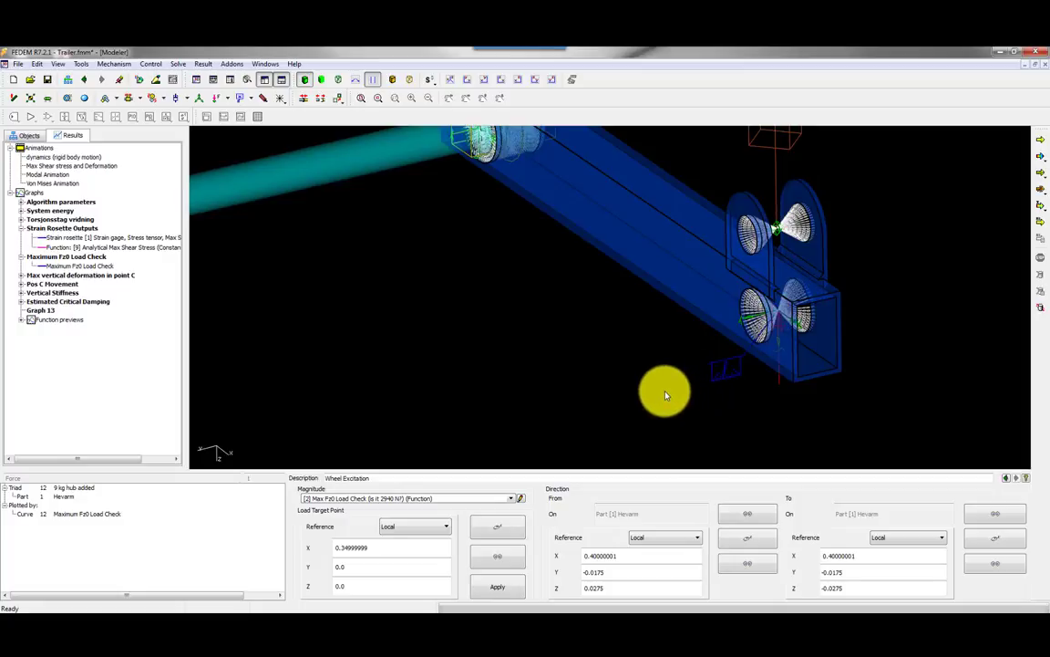
{"action": "left_click", "coordinate": [611, 369]}
{"action": "middle_click_drag", "start_coordinate": [598, 336], "coordinate": [468, 391]}
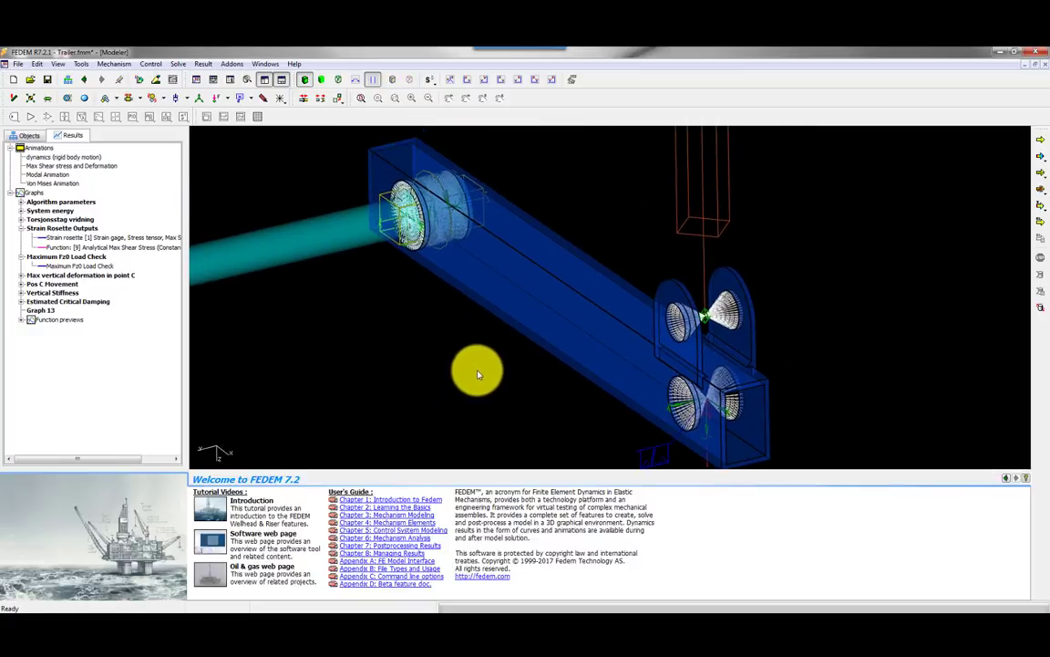
{"action": "left_click", "coordinate": [704, 228]}
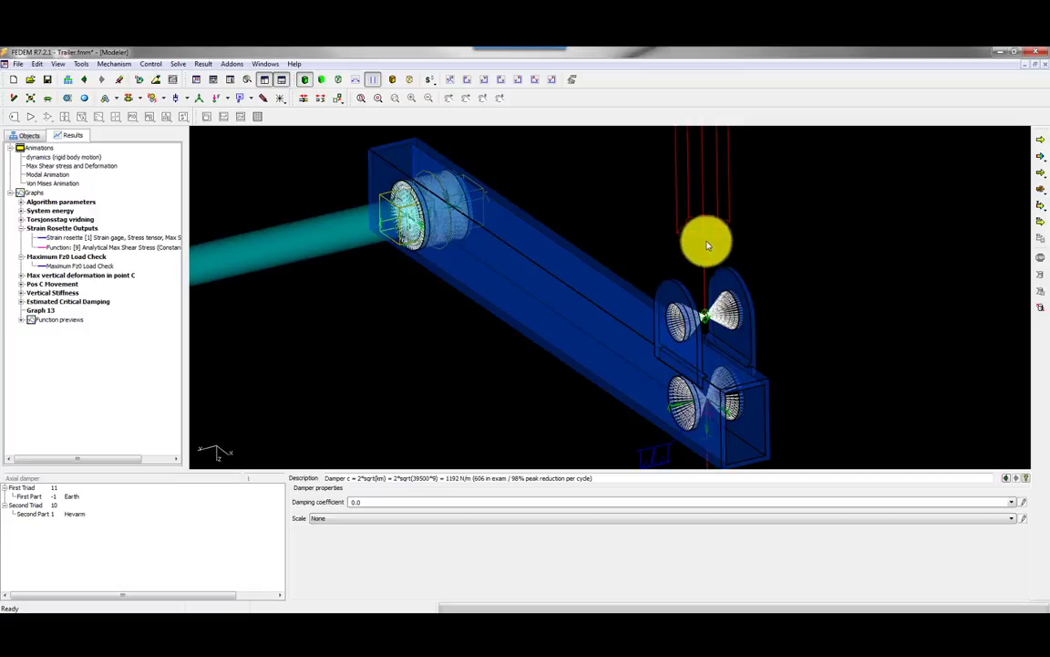
{"action": "left_click", "coordinate": [460, 363]}
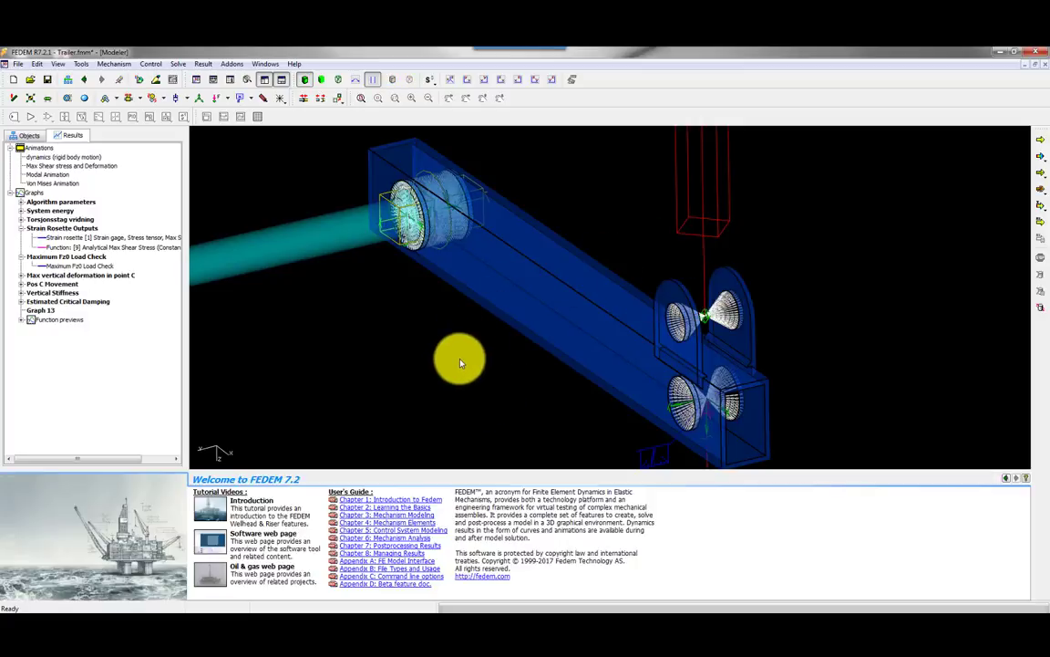
- Solve the dynamics of the trailer suspension model again
{"action": "middle_click_drag", "start_coordinate": [463, 389], "coordinate": [893, 274]}
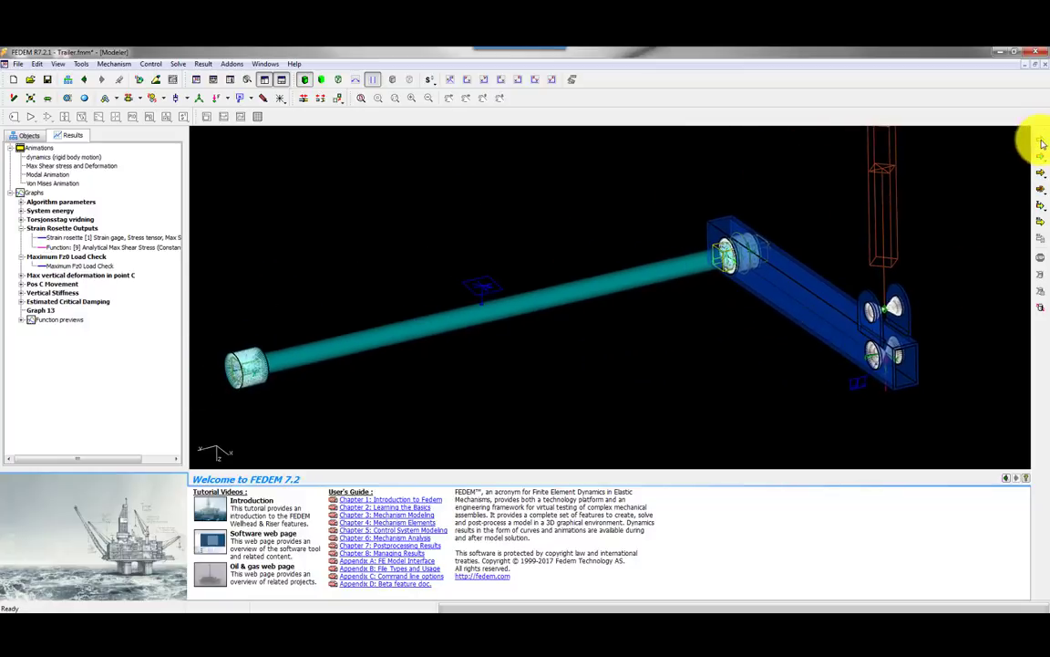
{"action": "left_click", "coordinate": [1038, 141]}
{"action": "left_click", "coordinate": [461, 429]}
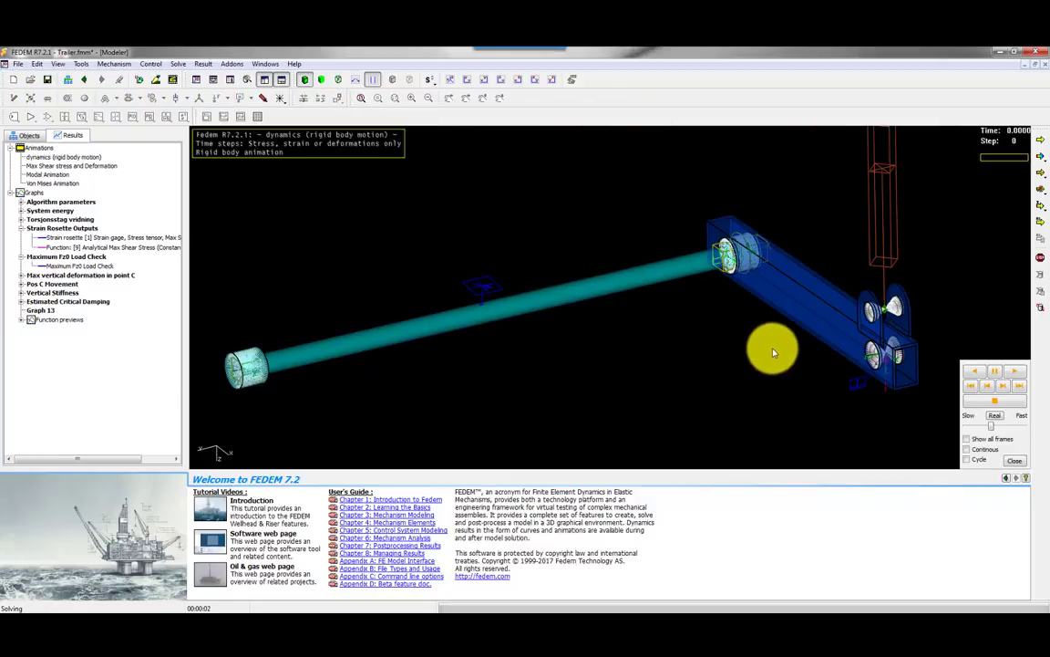
- Recover the strain rosettes for the latest dynamics solution and close the output list
{"action": "left_click", "coordinate": [1044, 173]}
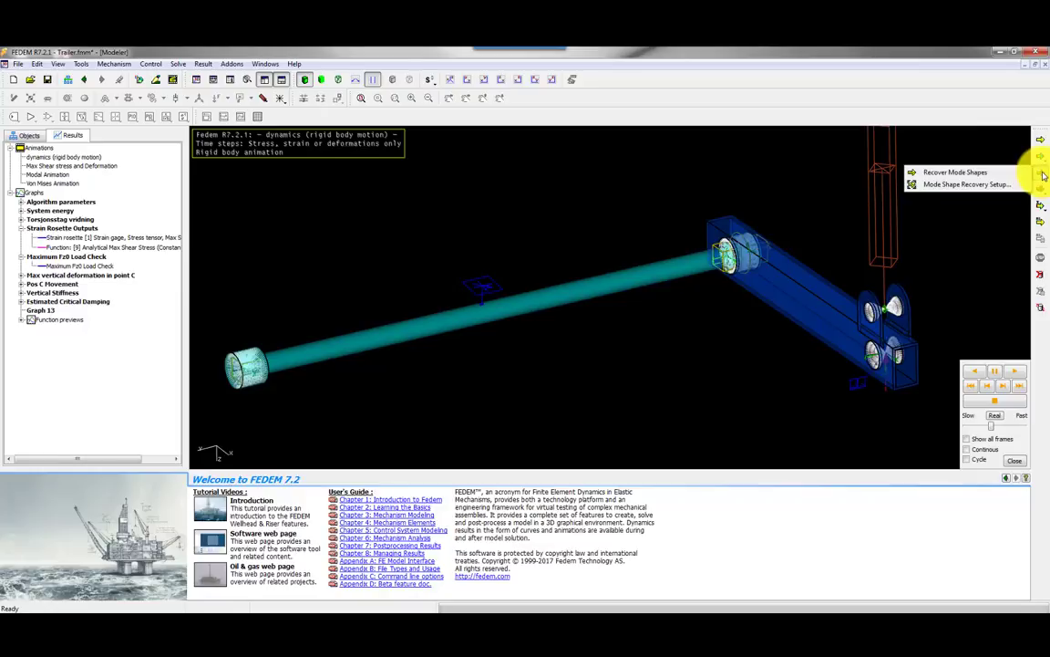
{"action": "left_click", "coordinate": [1042, 189]}
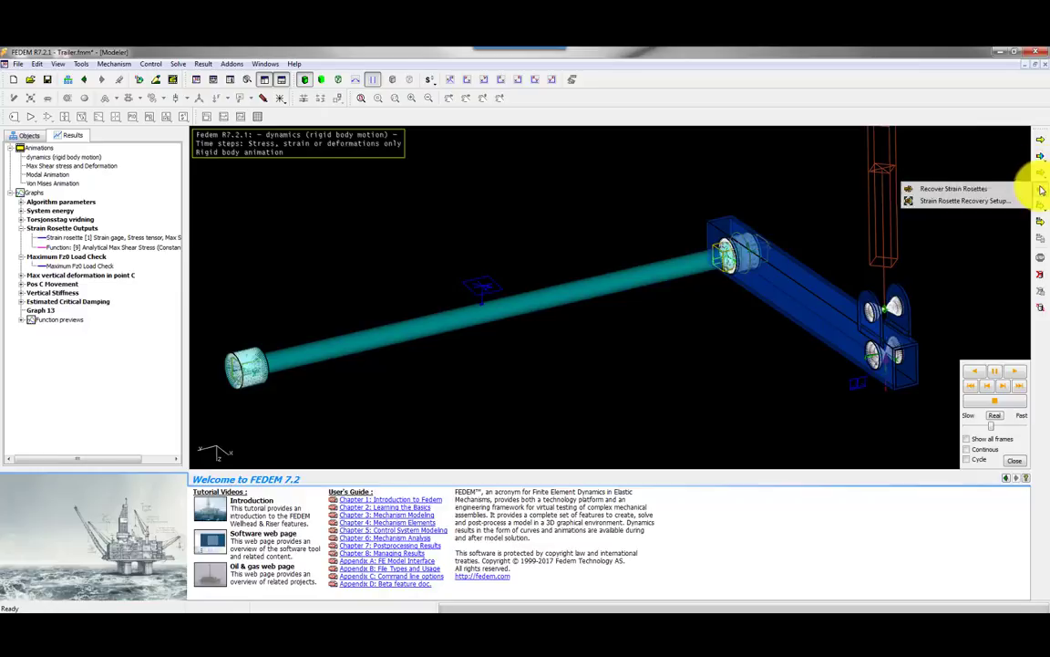
{"action": "left_click", "coordinate": [965, 189]}
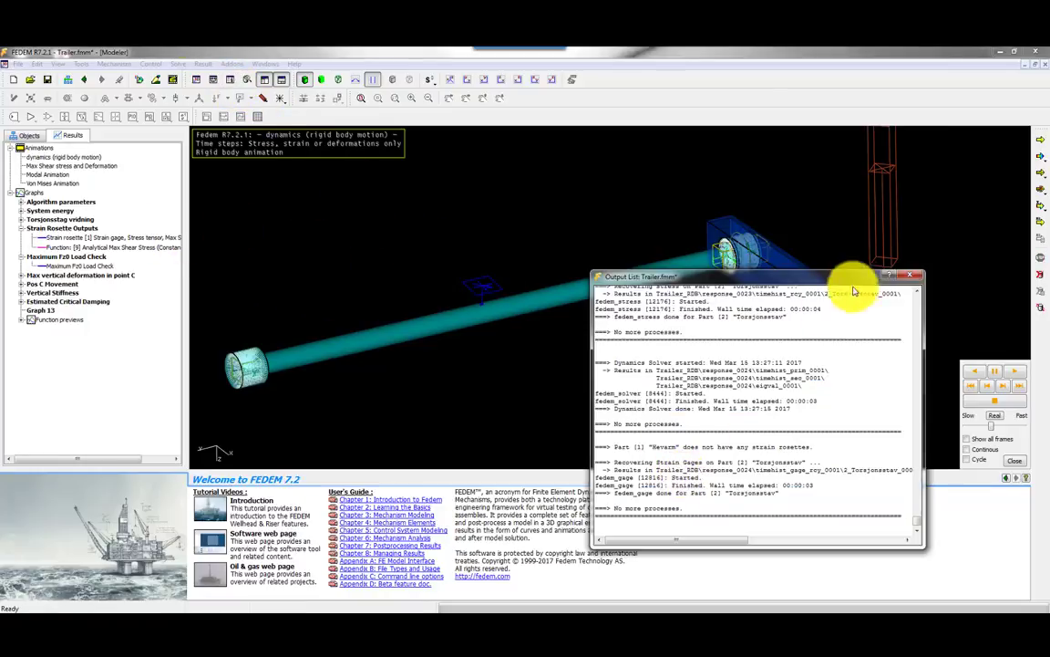
{"action": "left_click", "coordinate": [909, 275]}
- Show the Maximum Fz0 Load Check graph and examine where the curve crosses the 582 von Mises limit
{"action": "left_click", "coordinate": [64, 259]}
{"action": "right_click", "coordinate": [64, 259]}
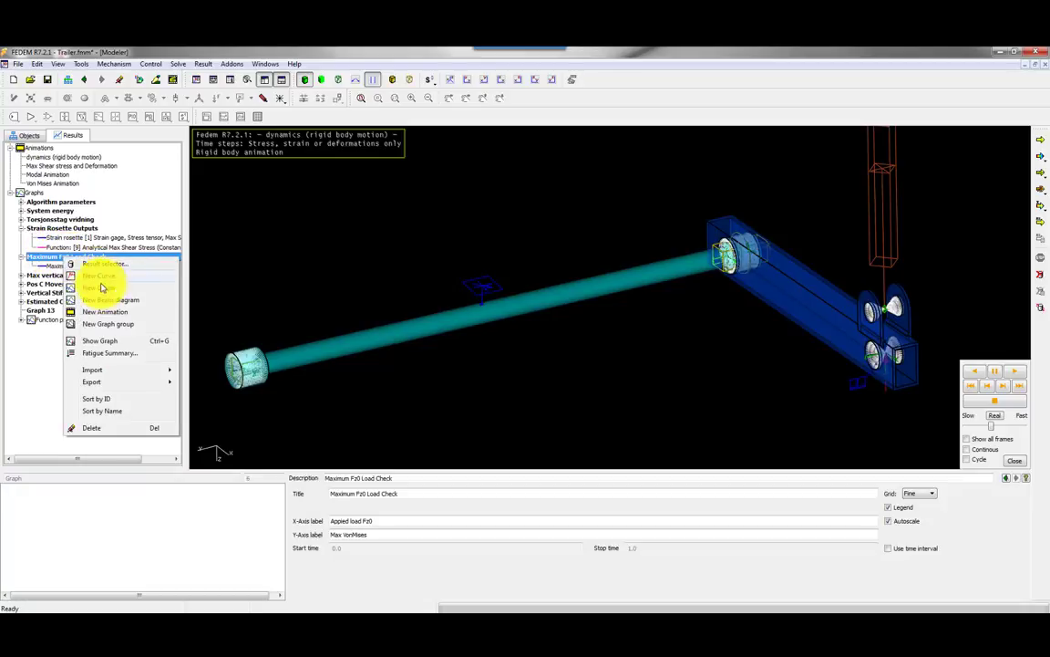
{"action": "left_click", "coordinate": [106, 341]}
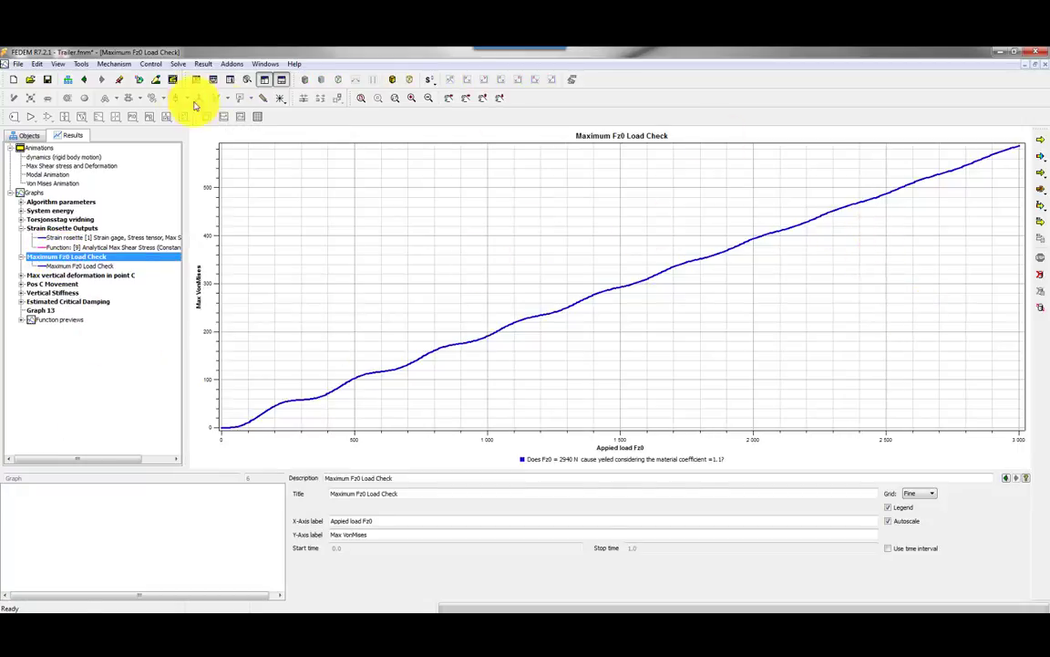
{"action": "left_click", "coordinate": [396, 99]}
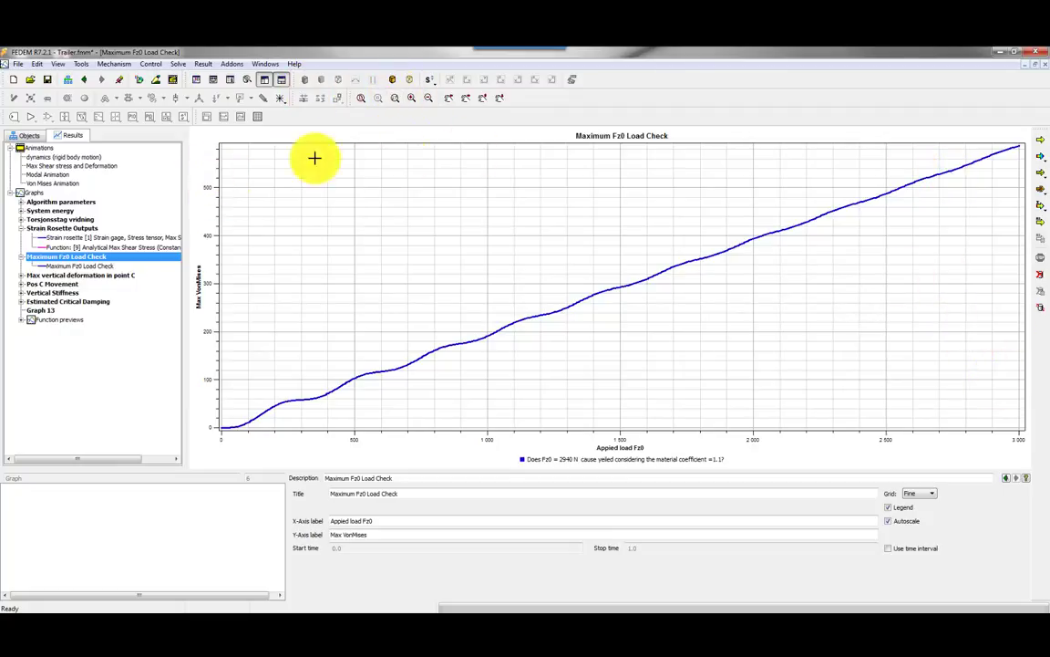
{"action": "left_click_drag", "start_coordinate": [977, 145], "coordinate": [1022, 156]}
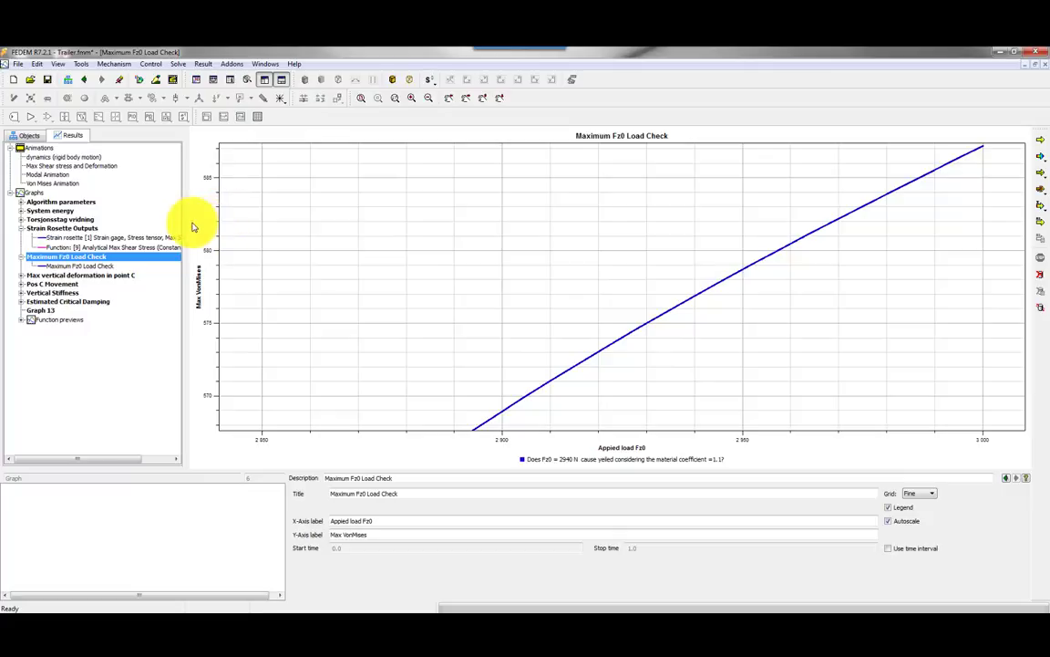
{"action": "left_click", "coordinate": [361, 97]}
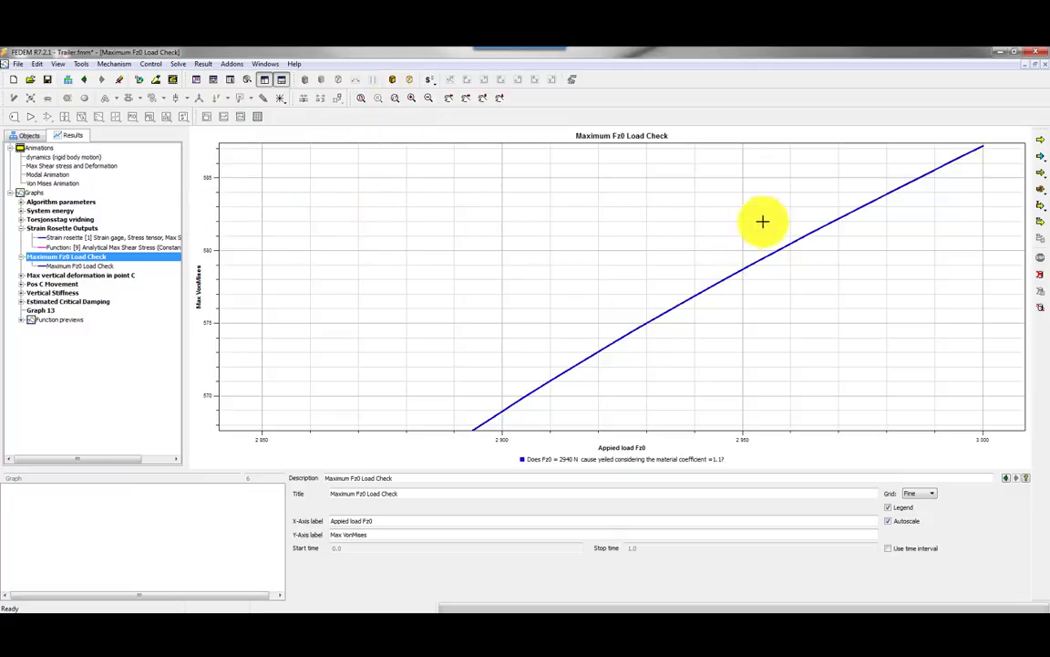
{"action": "mouse_move", "coordinate": [837, 218]}
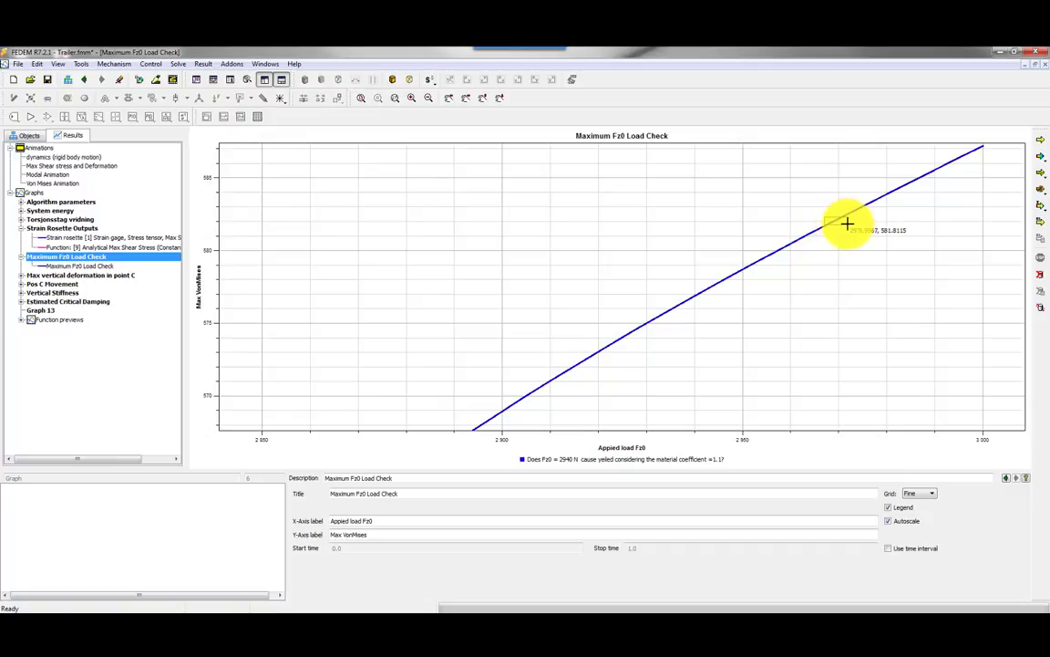
{"action": "left_click_drag", "start_coordinate": [841, 224], "coordinate": [837, 225]}
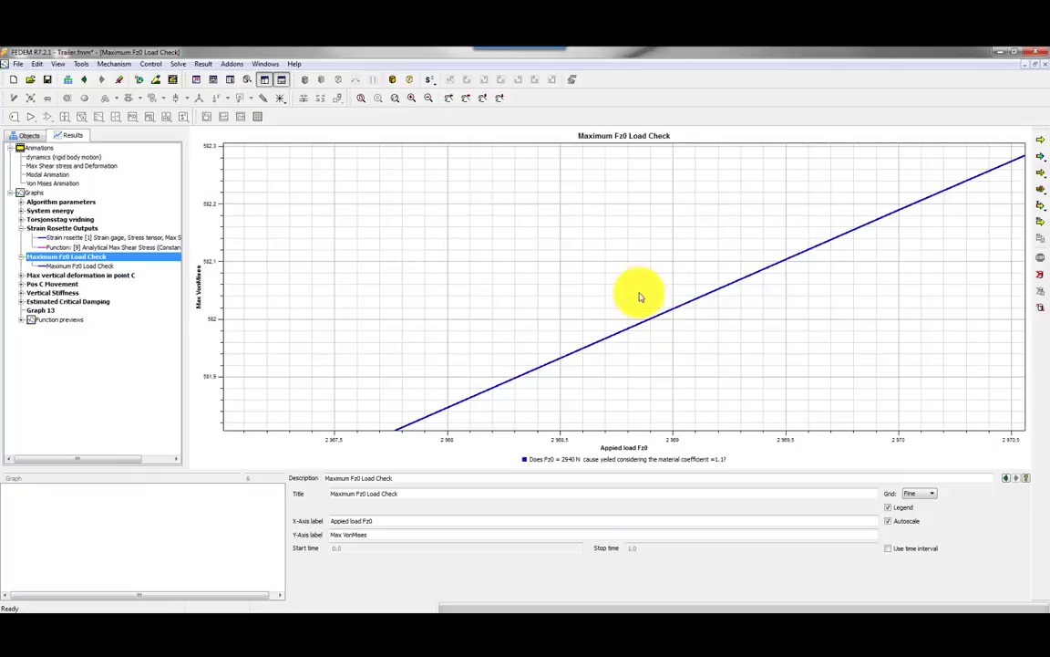
- Tile the graph and Modeler windows and review the structural damping properties of the Torsjonsstav part
{"action": "left_click", "coordinate": [266, 63]}
{"action": "left_click", "coordinate": [274, 89]}
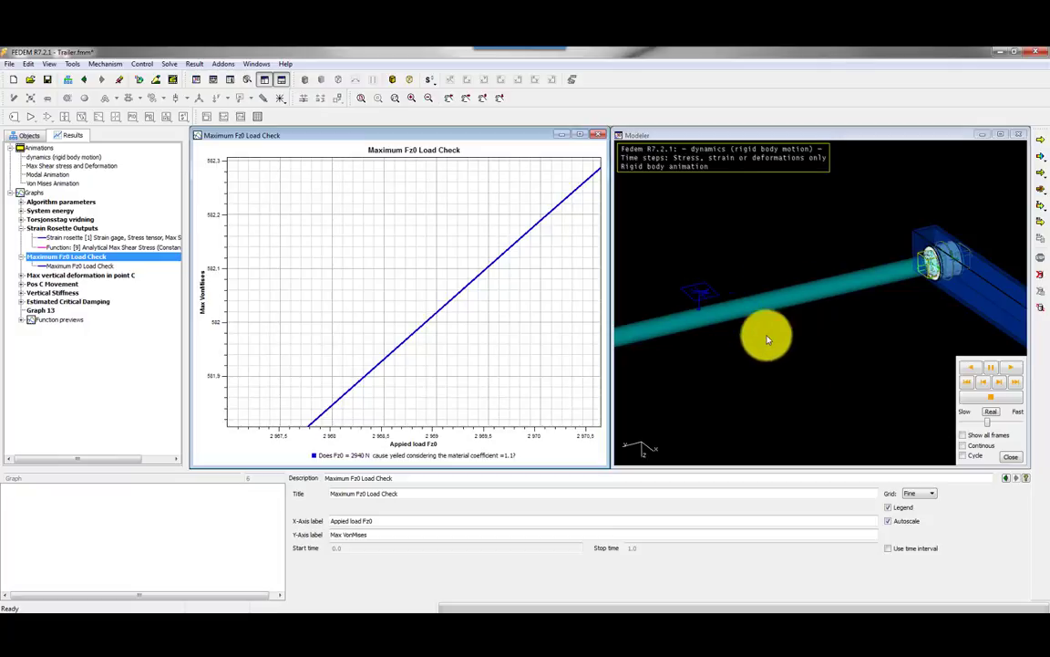
{"action": "left_click", "coordinate": [766, 299]}
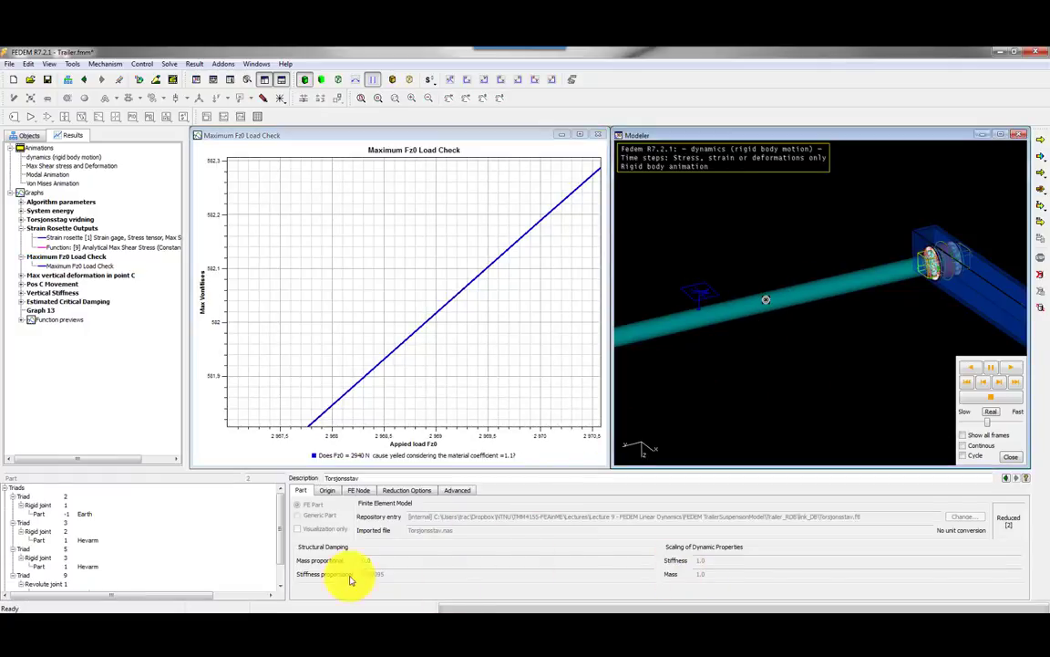
{"action": "left_click", "coordinate": [965, 278]}
{"action": "left_click", "coordinate": [793, 287]}
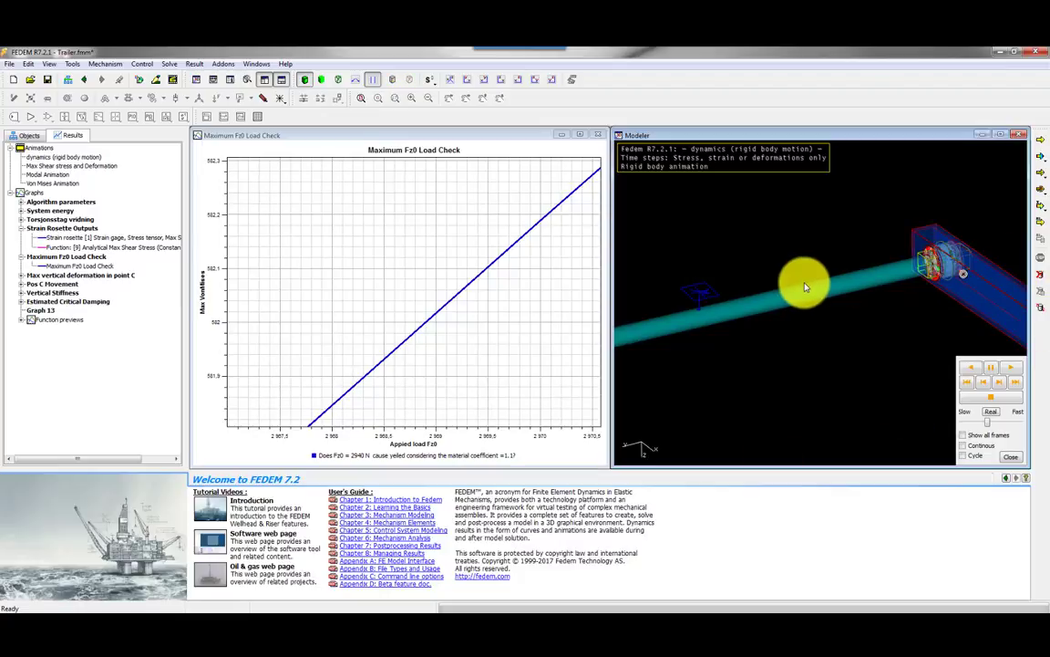
{"action": "left_click", "coordinate": [792, 292]}
{"action": "left_click", "coordinate": [763, 354]}
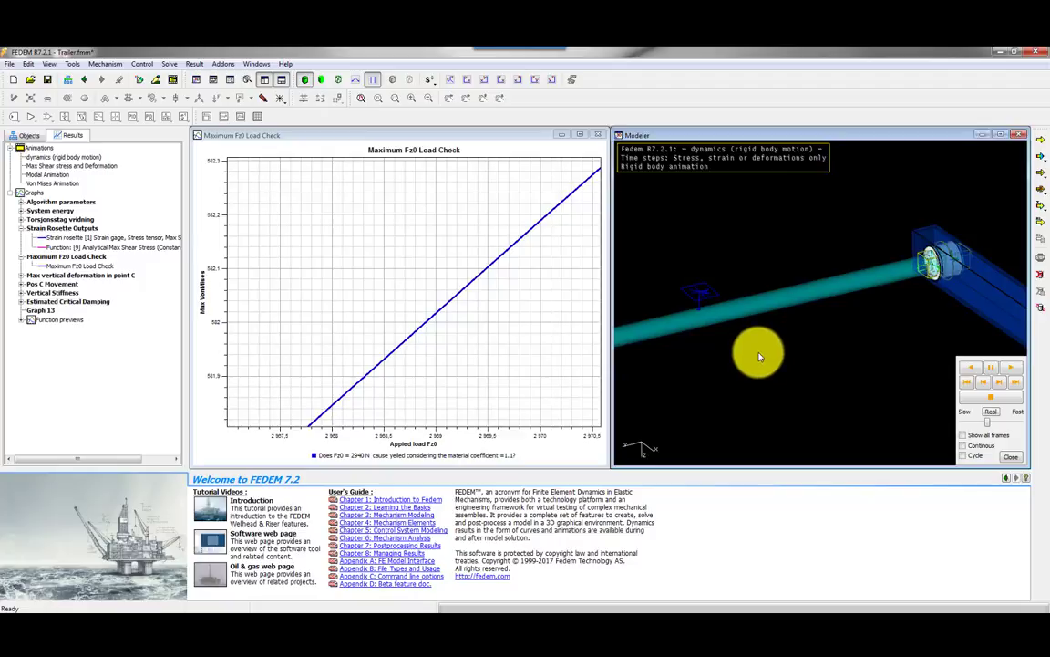
- Close the graph, maximize the Modeler window, and recover the stresses of only the Torsjonsstav part
{"action": "left_click", "coordinate": [598, 136]}
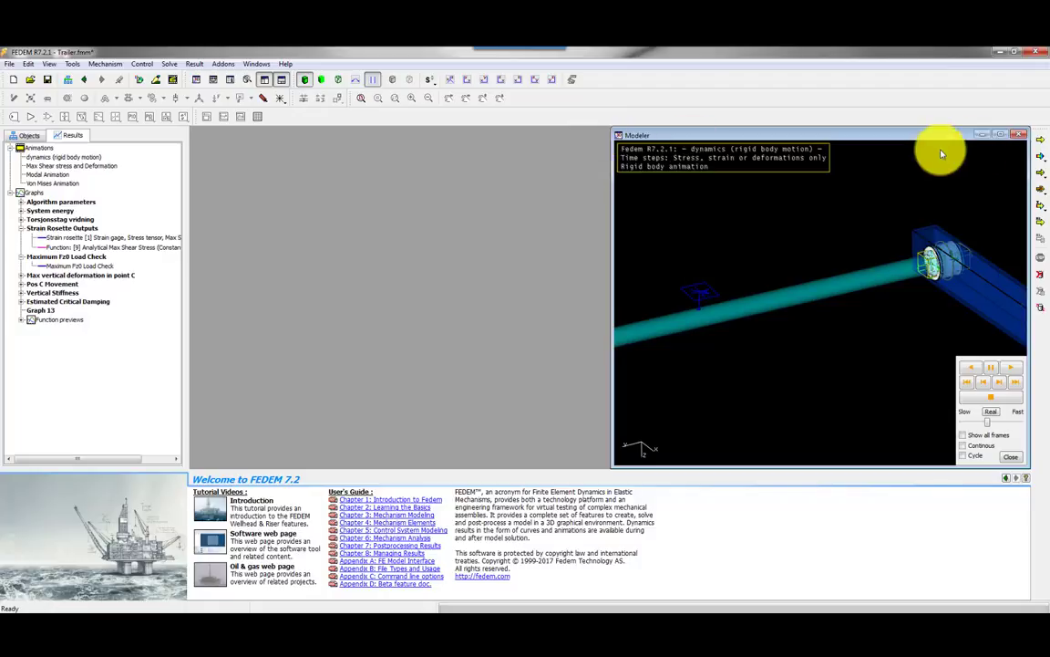
{"action": "left_click", "coordinate": [1000, 136]}
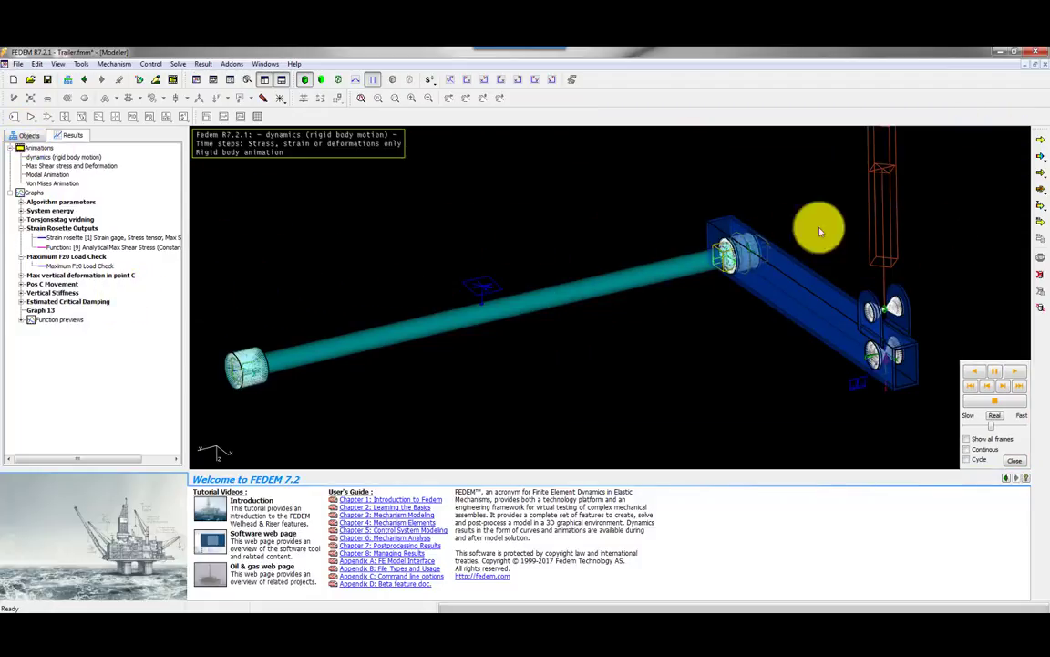
{"action": "left_click", "coordinate": [25, 137]}
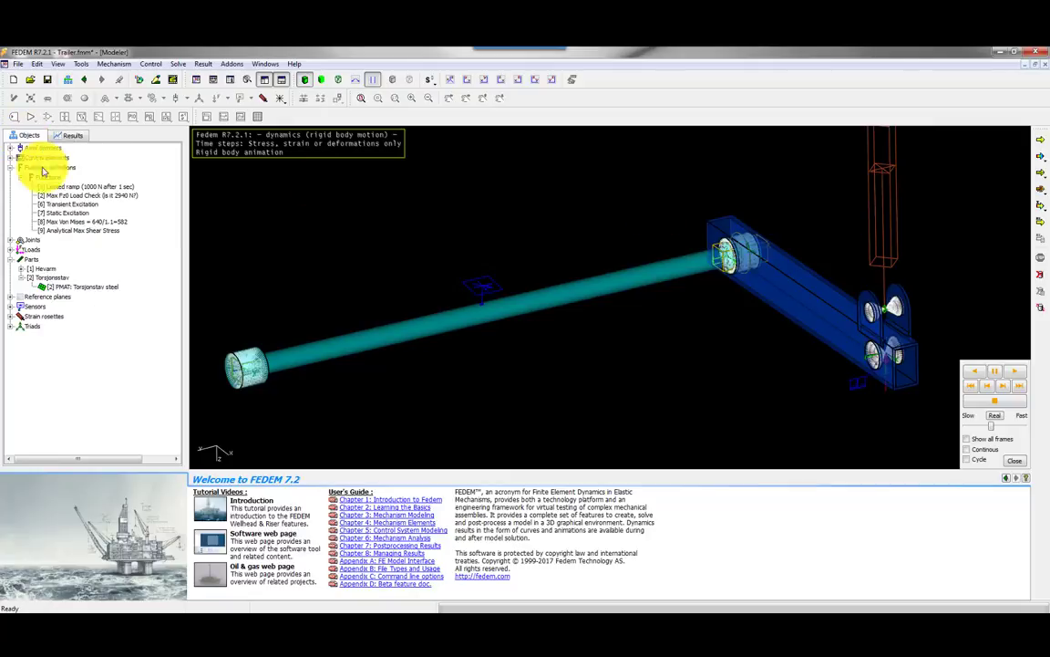
{"action": "left_click", "coordinate": [52, 277]}
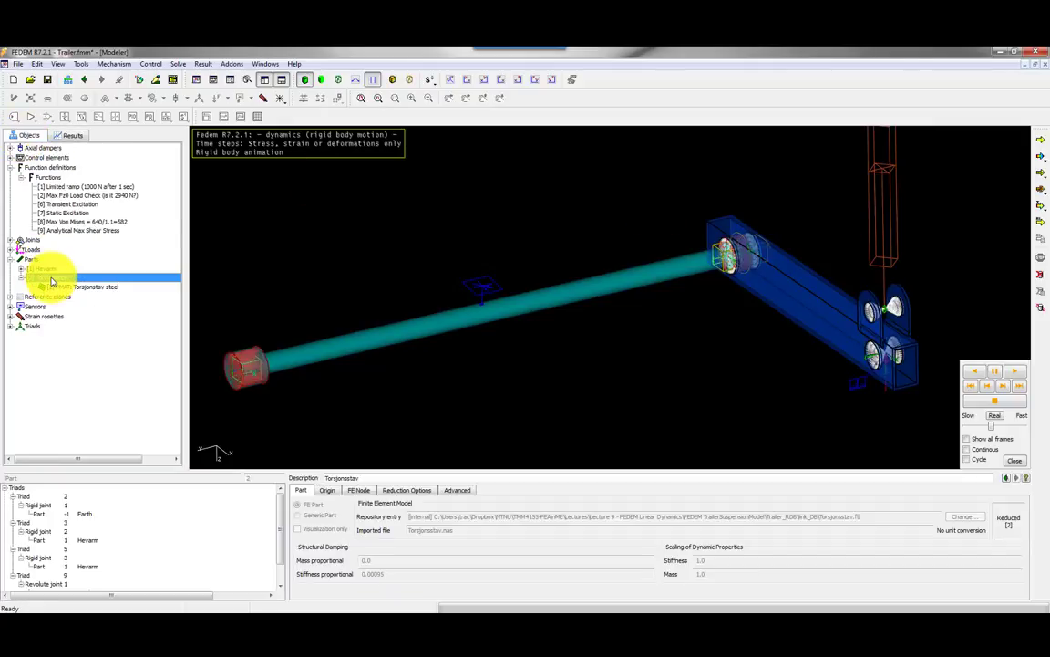
{"action": "right_click", "coordinate": [52, 281]}
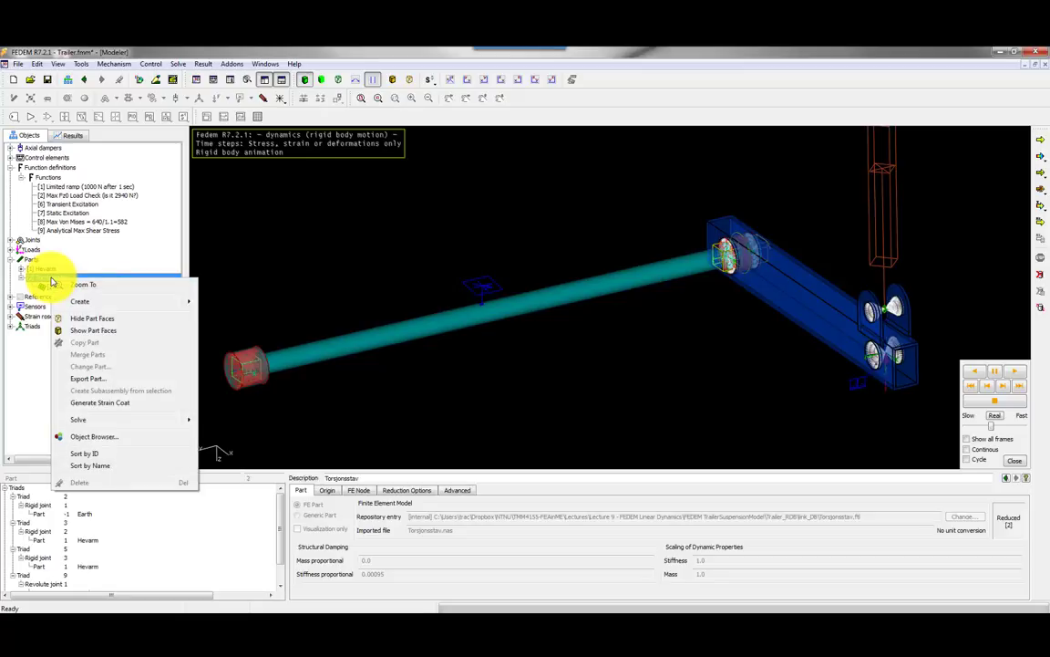
{"action": "mouse_move", "coordinate": [91, 425]}
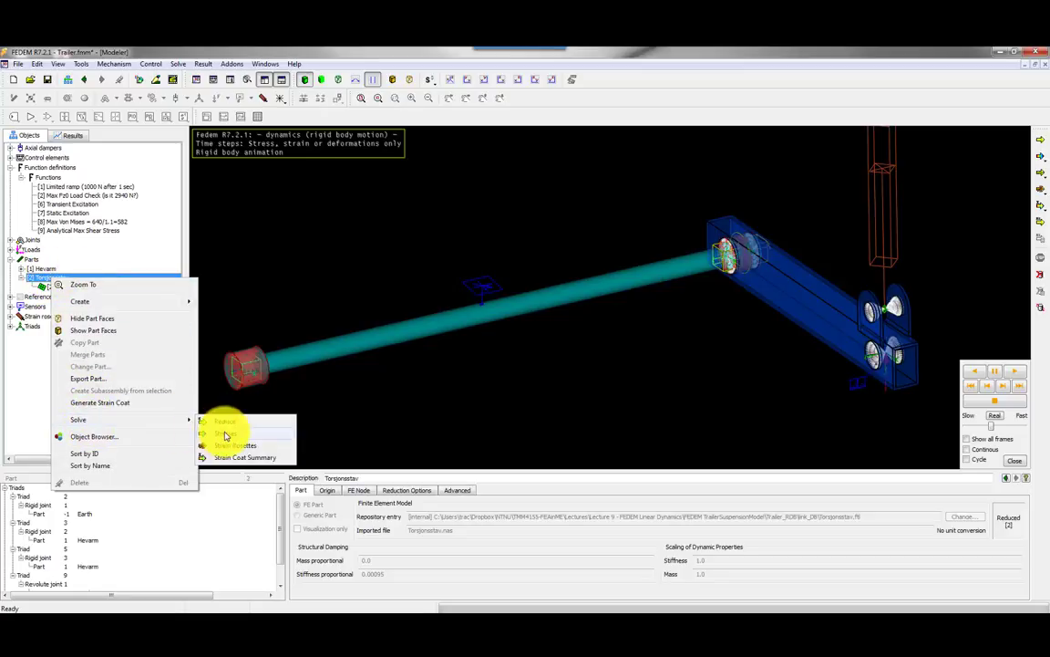
{"action": "left_click", "coordinate": [227, 433]}
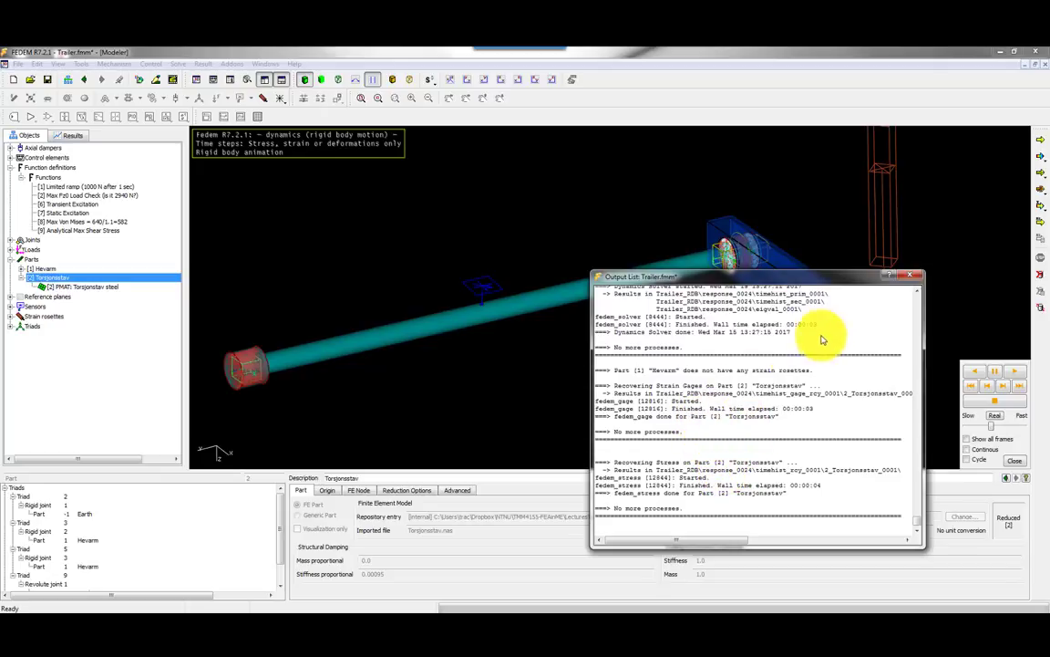
{"action": "left_click", "coordinate": [908, 280]}
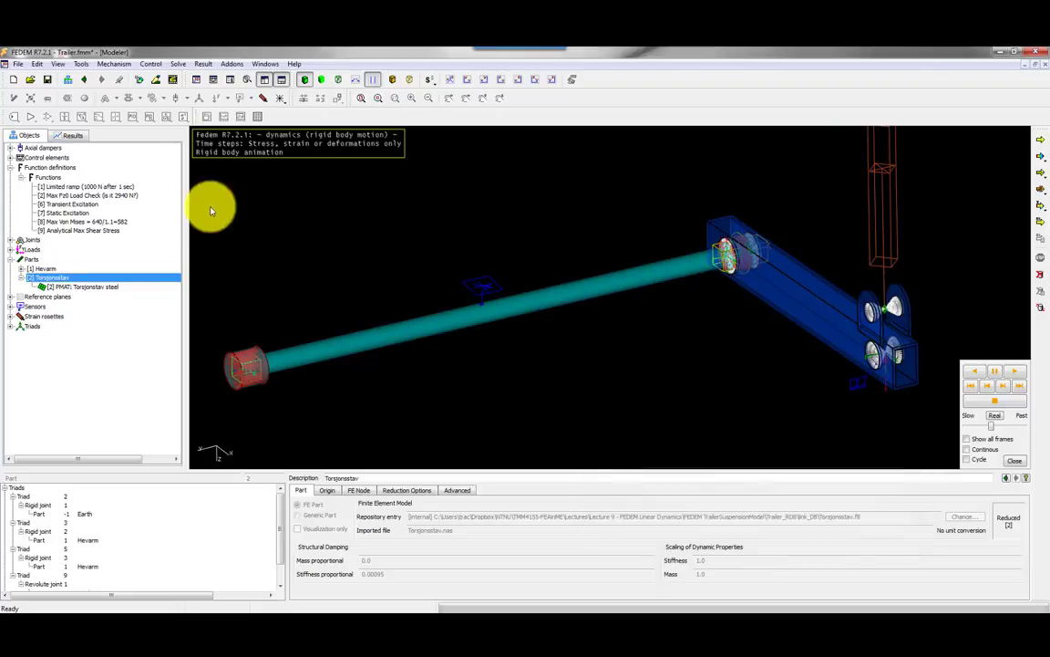
- Load the Von Mises Animation with stress contours and advance it to the final time step
{"action": "left_click", "coordinate": [70, 136]}
{"action": "left_click", "coordinate": [47, 184]}
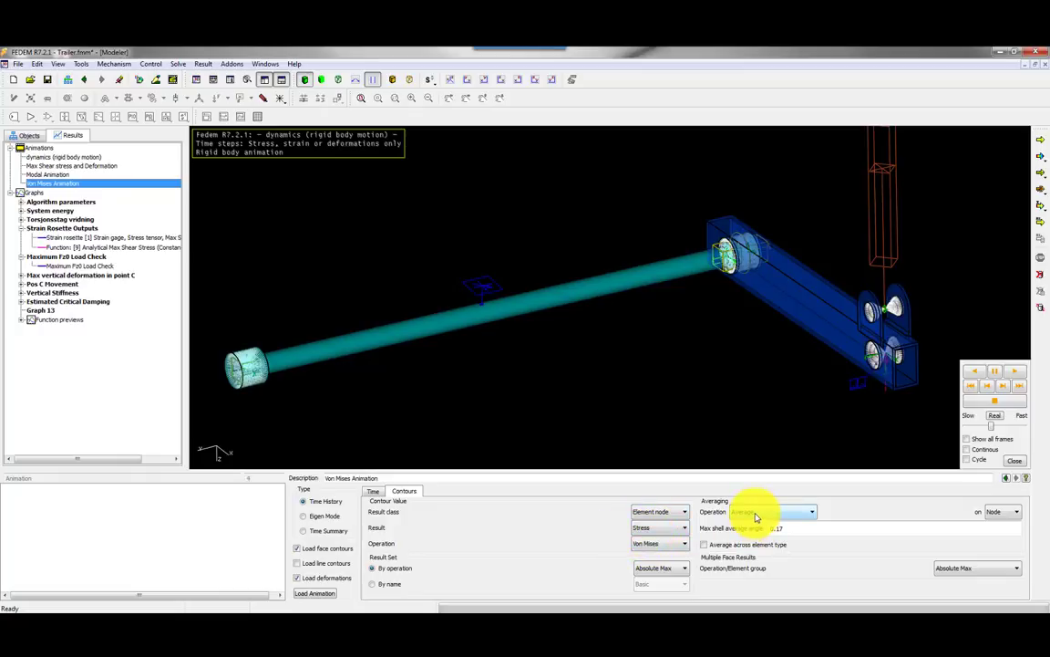
{"action": "left_click", "coordinate": [317, 593]}
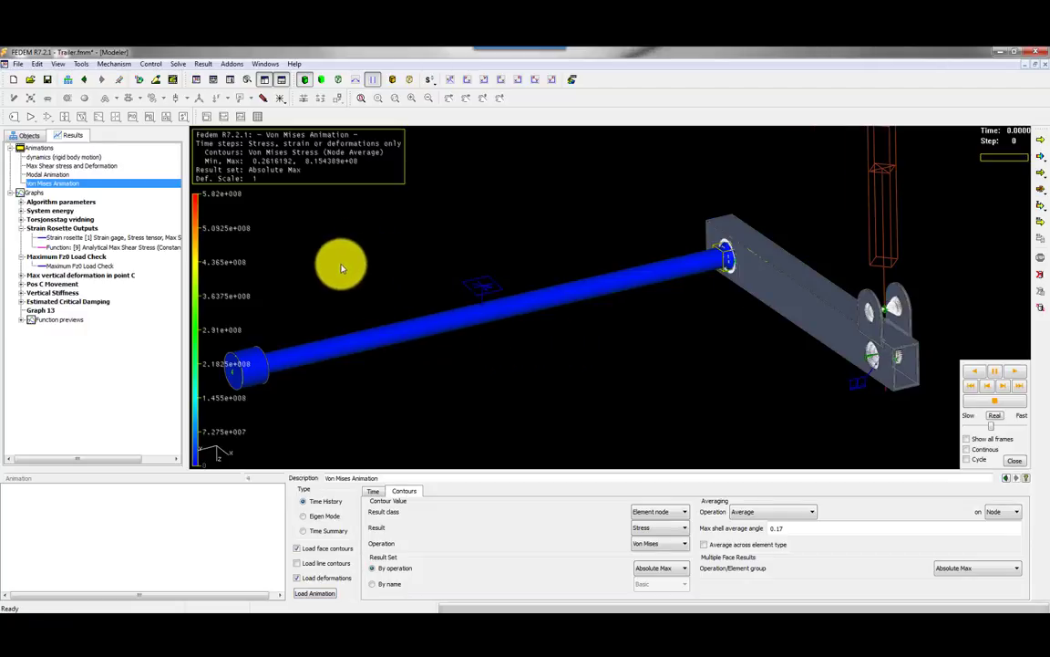
{"action": "left_click", "coordinate": [1022, 388]}
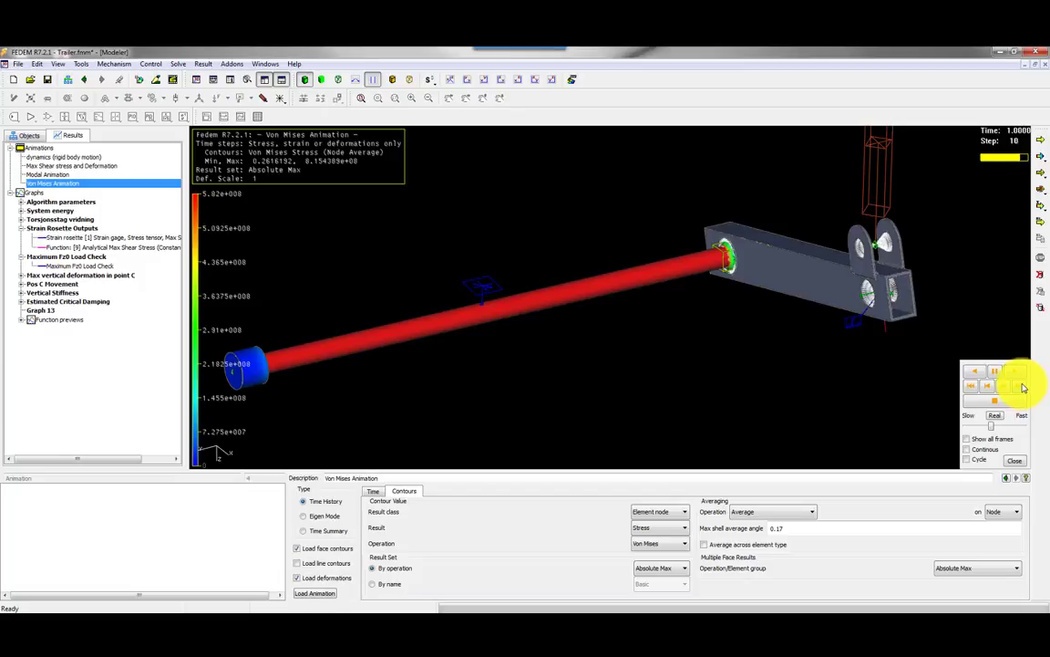
- Examine the torsion bar's von Mises contours against the color scale, one frame back and again at the final time step
{"action": "left_click", "coordinate": [581, 341]}
{"action": "middle_click_drag", "start_coordinate": [549, 340], "coordinate": [668, 351]}
{"action": "scroll", "coordinate": [593, 356], "scroll_direction": "up", "scroll_amount": 3}
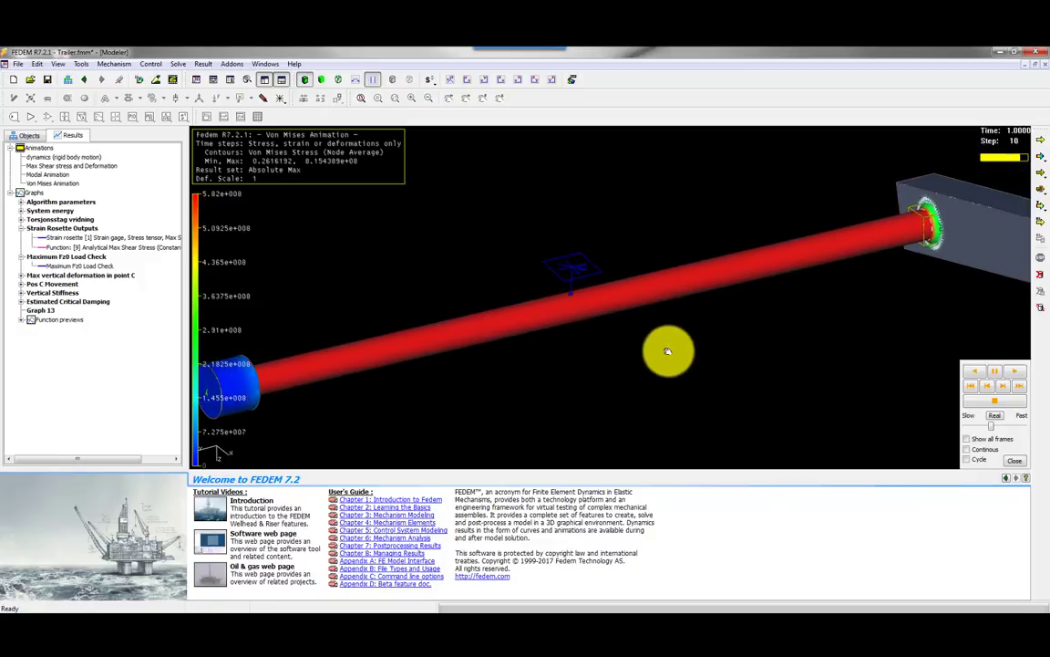
{"action": "left_click", "coordinate": [989, 391]}
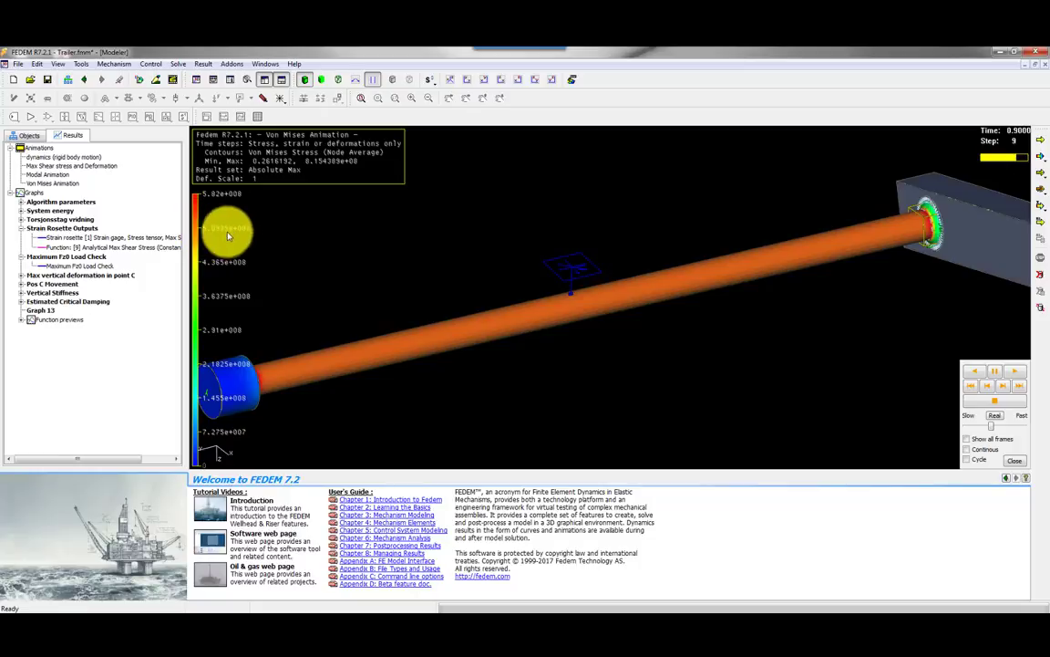
{"action": "left_click", "coordinate": [997, 387]}
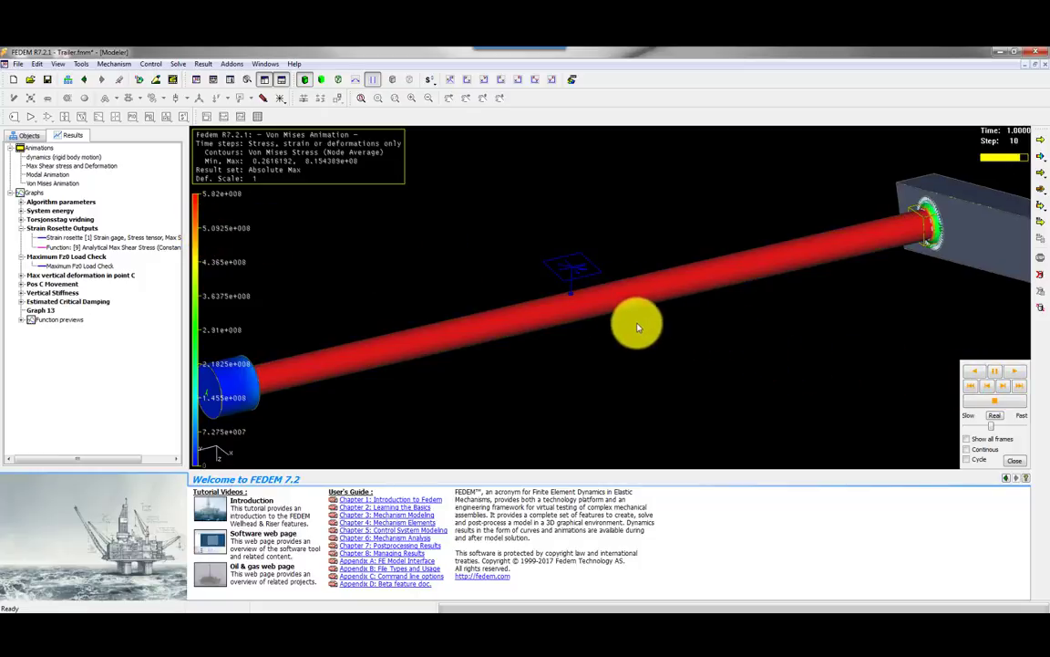
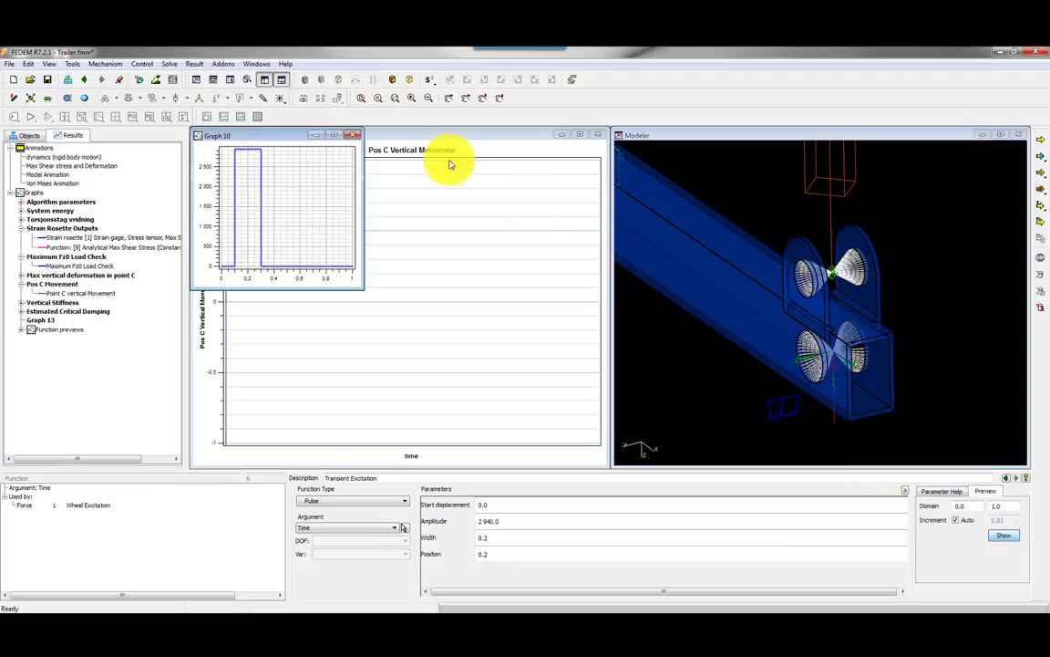
- Close the Transient Excitation pulse preview and review the reduction options of the Hevarm part
{"action": "left_click_drag", "start_coordinate": [290, 136], "coordinate": [407, 199]}
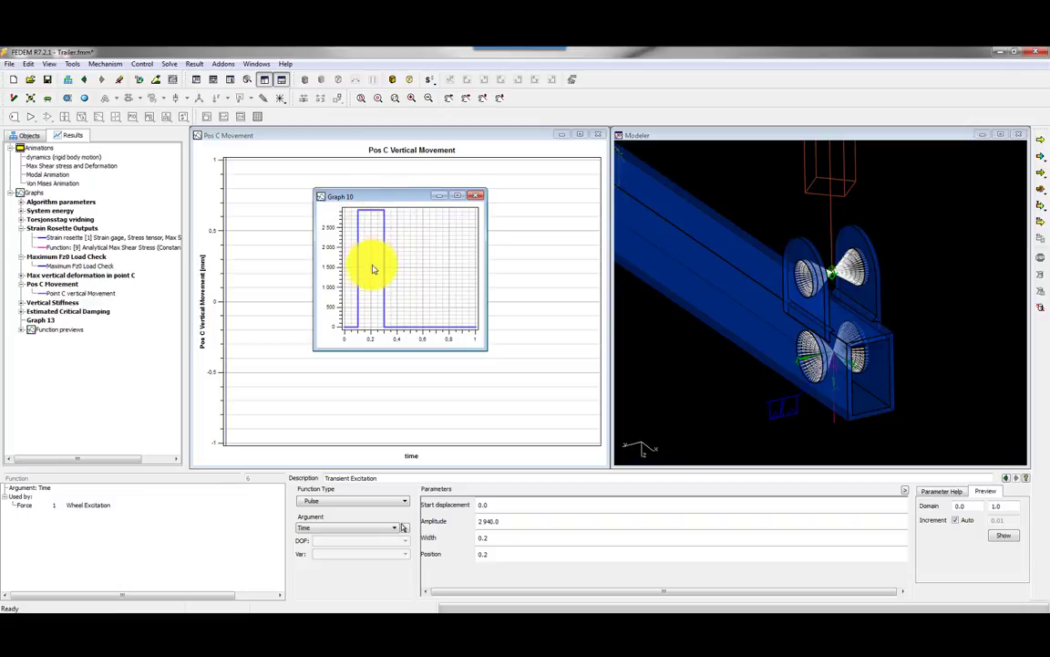
{"action": "left_click", "coordinate": [475, 197]}
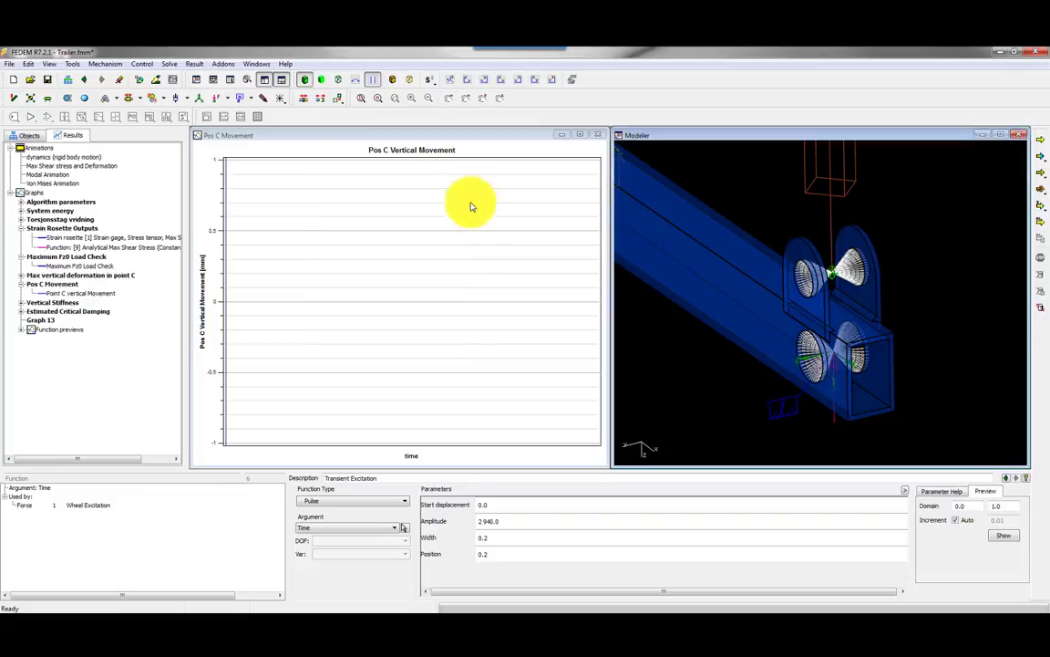
{"action": "left_click", "coordinate": [700, 310]}
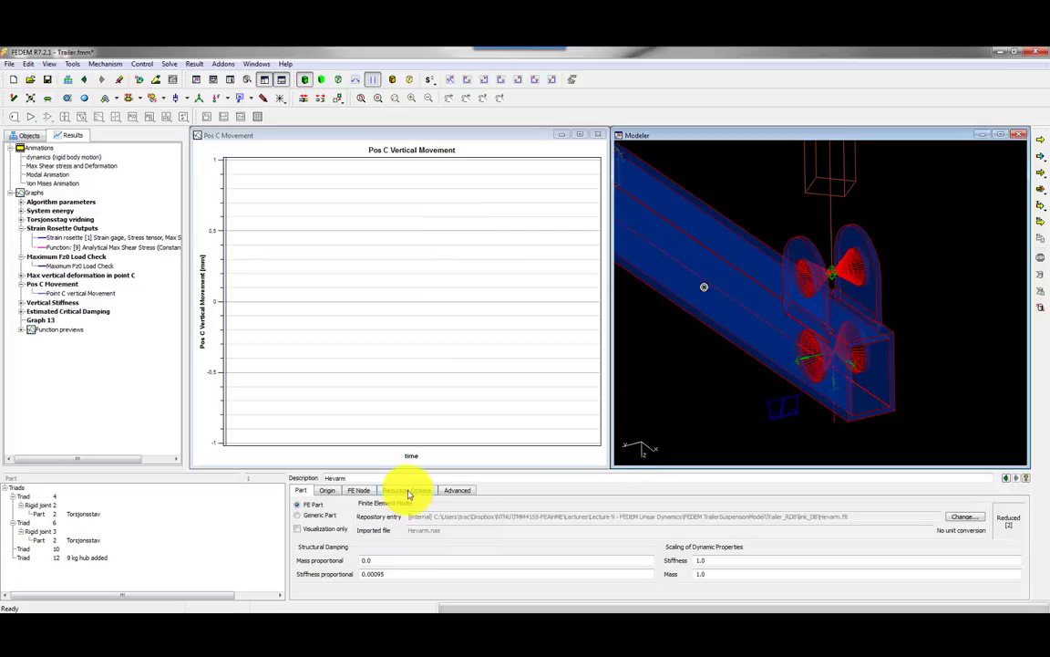
{"action": "left_click", "coordinate": [407, 490]}
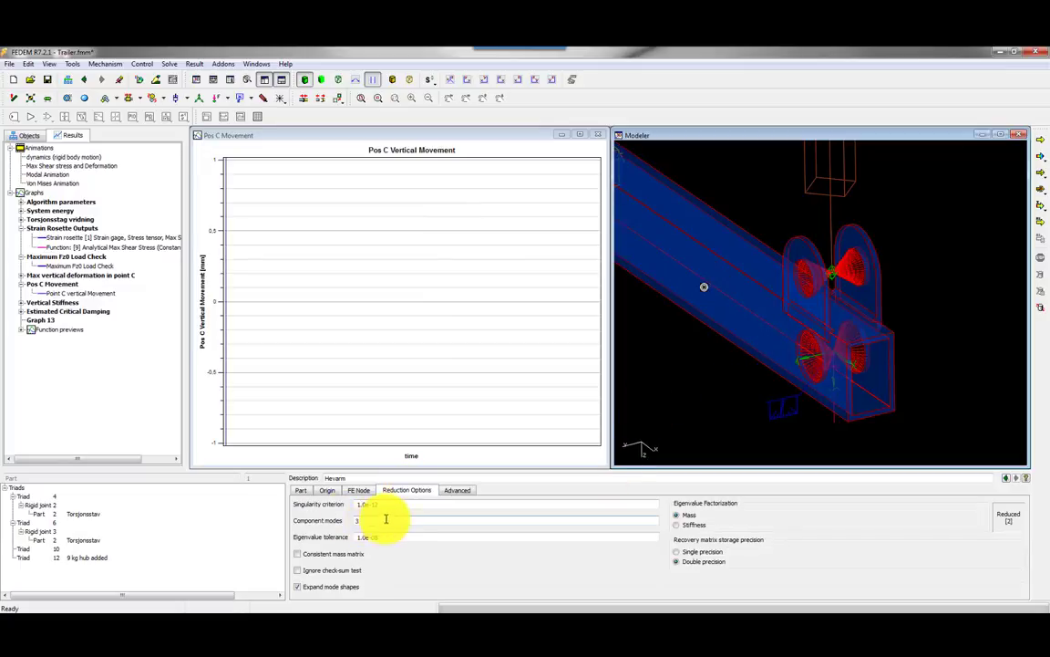
{"action": "left_click", "coordinate": [675, 370]}
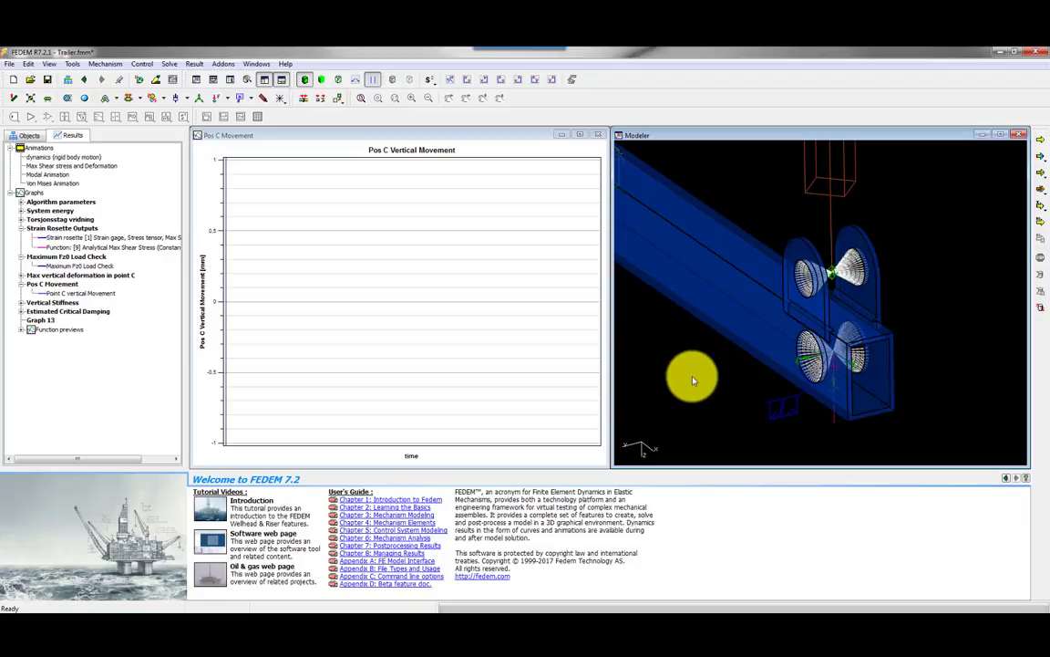
- Review the Wheel Excitation force driven by the Transient Excitation function and run the dynamics solver
{"action": "left_click", "coordinate": [832, 423]}
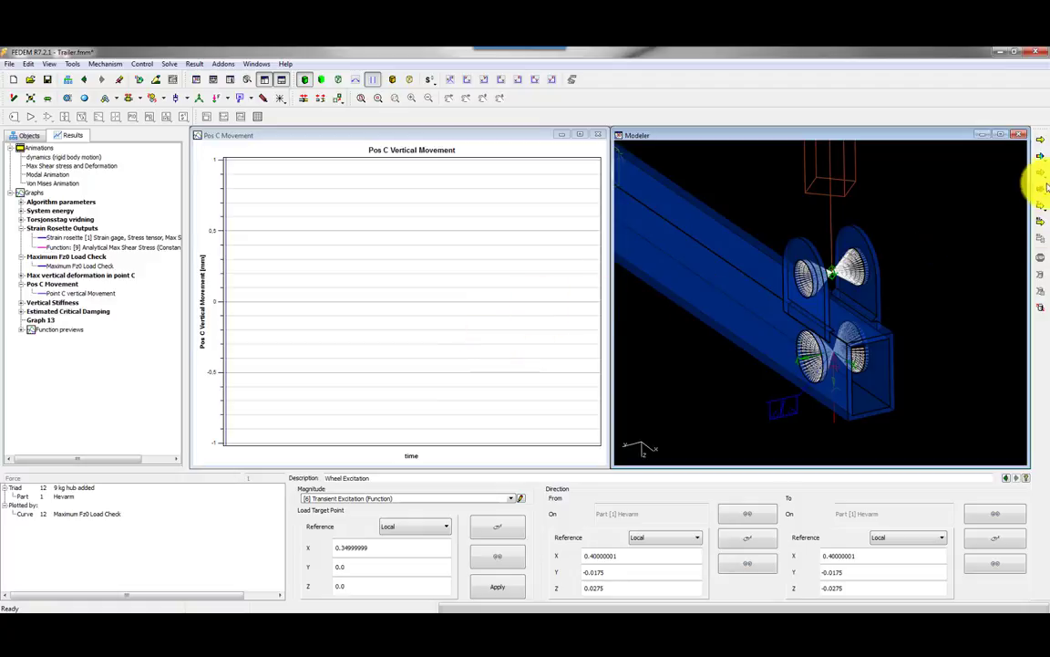
{"action": "left_click", "coordinate": [1040, 144]}
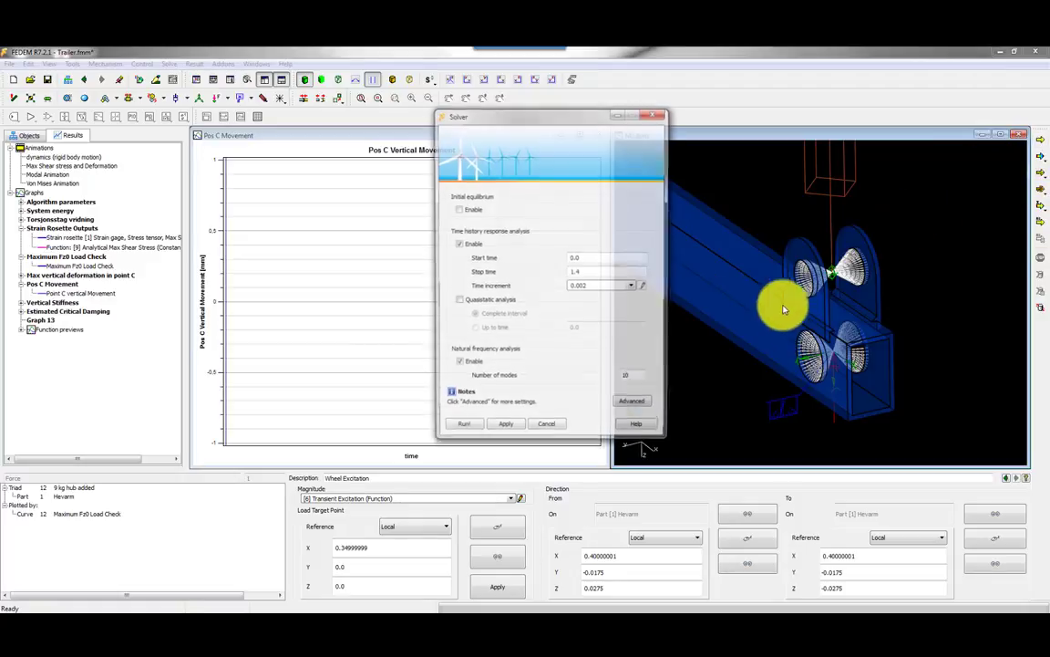
{"action": "left_click", "coordinate": [465, 423]}
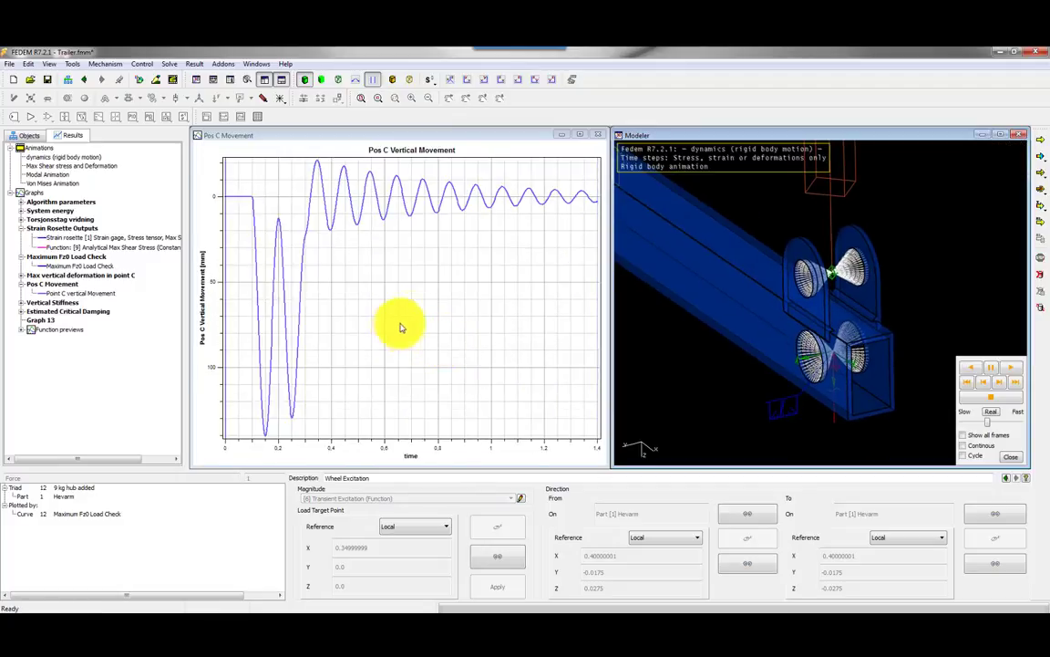
- Inspect the axial damper's properties and examine the first downward peak of the Pos C Vertical Movement curve
{"action": "left_click", "coordinate": [830, 198]}
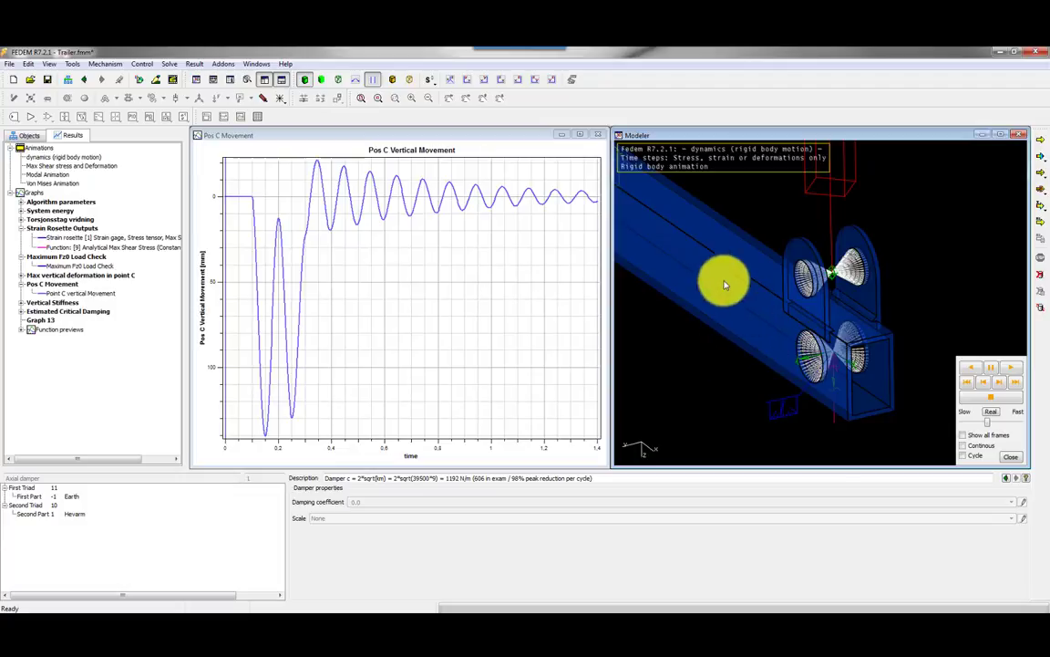
{"action": "left_click", "coordinate": [323, 355]}
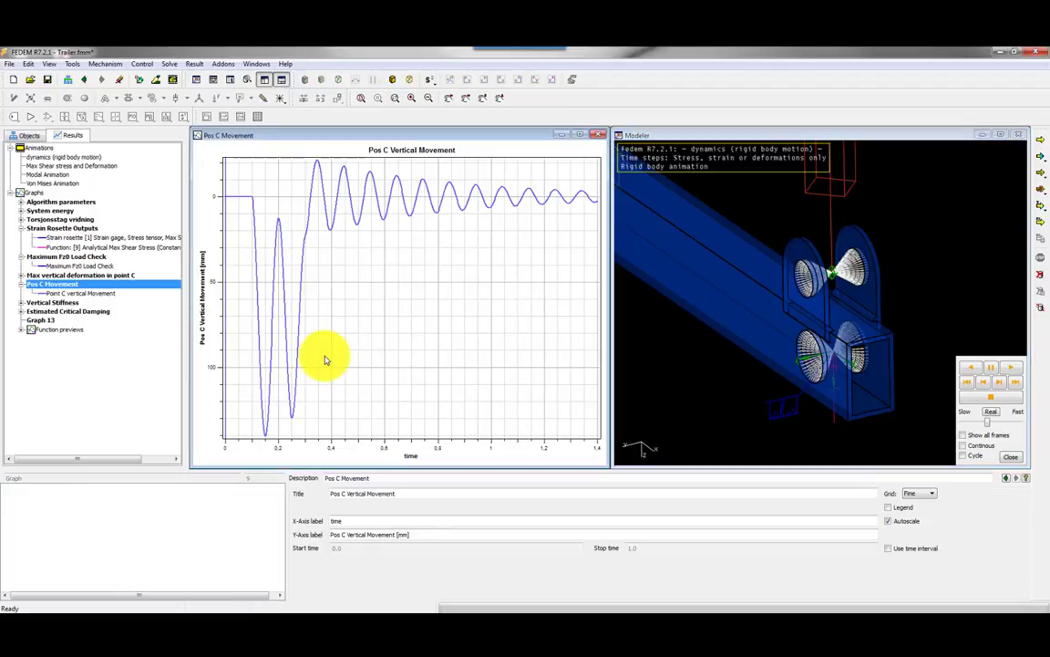
{"action": "left_click", "coordinate": [394, 98]}
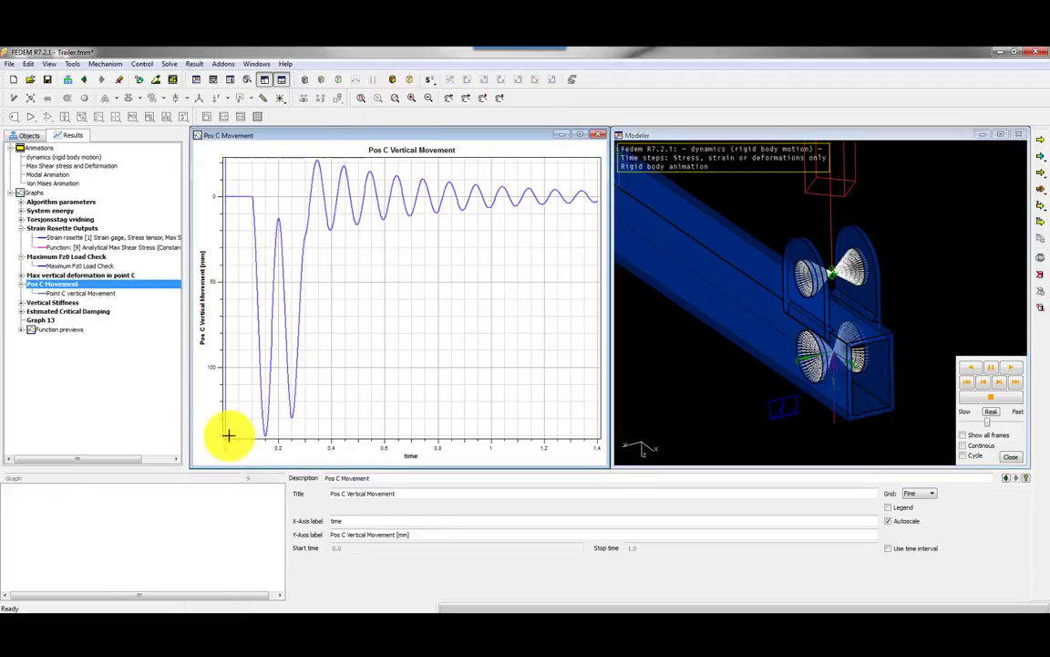
{"action": "left_click_drag", "start_coordinate": [262, 425], "coordinate": [274, 434]}
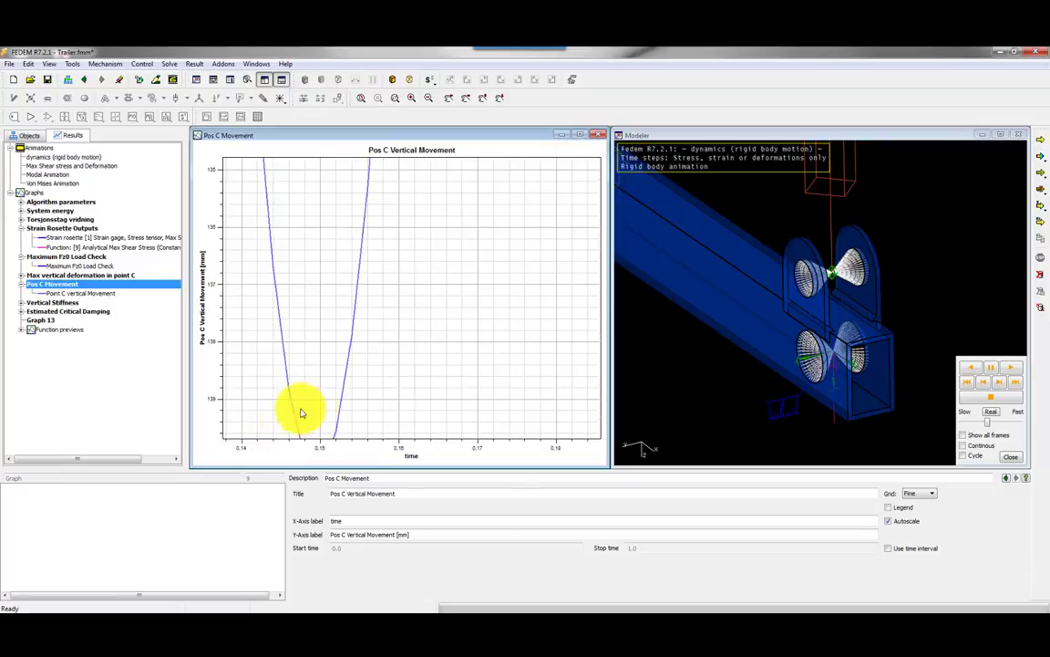
{"action": "middle_click_drag", "start_coordinate": [397, 381], "coordinate": [440, 277]}
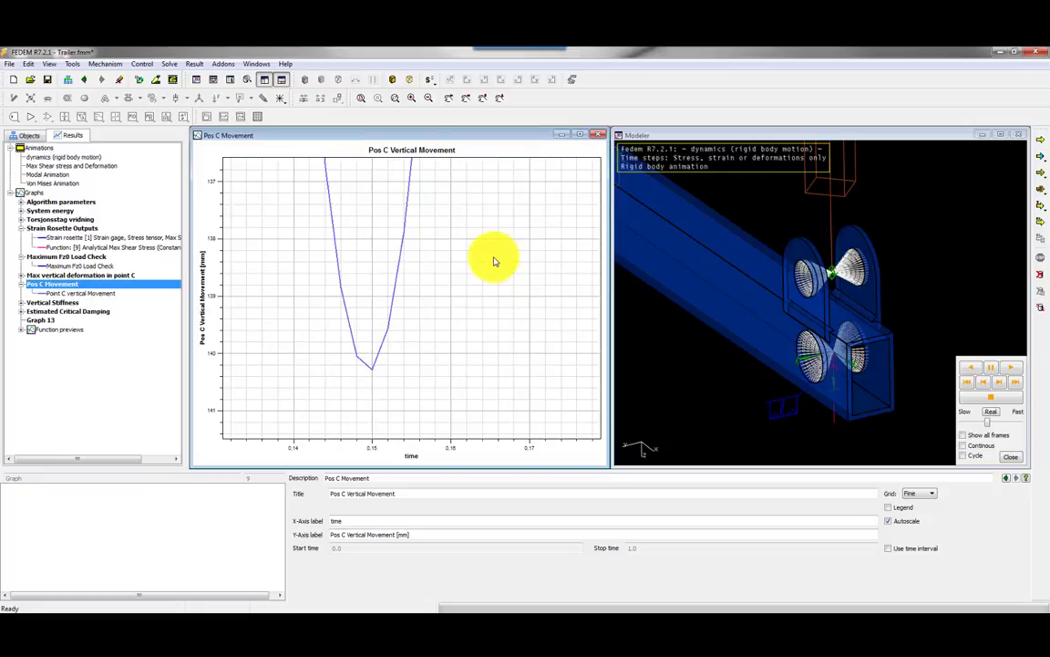
{"action": "left_click", "coordinate": [844, 195]}
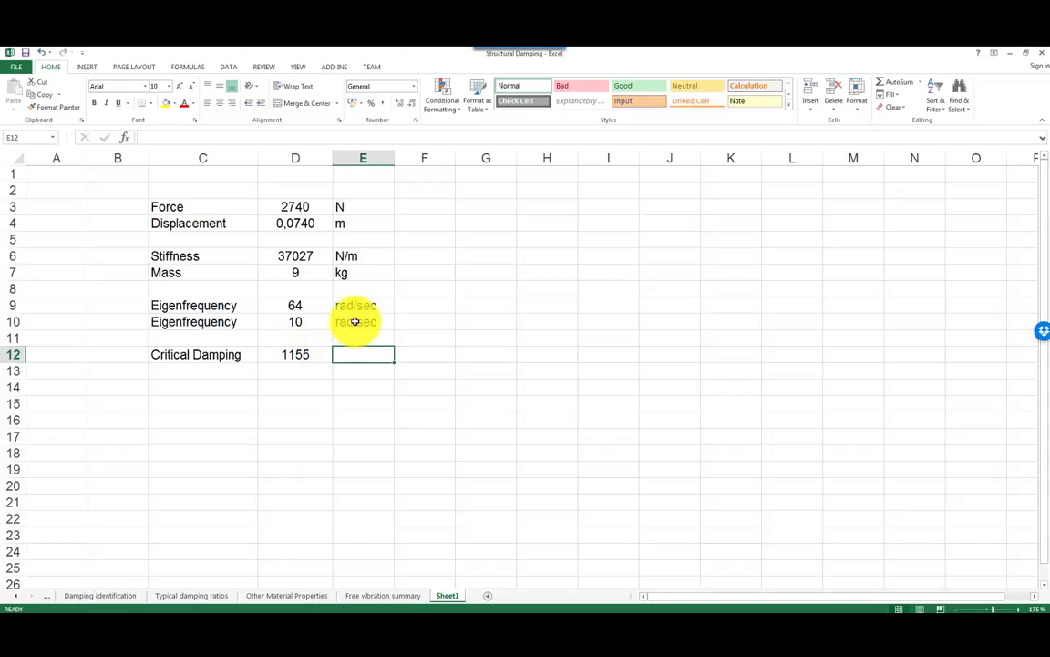
- In the Structural Damping workbook in Excel, change the second eigenfrequency's unit in E10 to Hz and check the critical damping cell D12
{"action": "left_click", "coordinate": [355, 322]}
{"action": "type", "text": "H"}
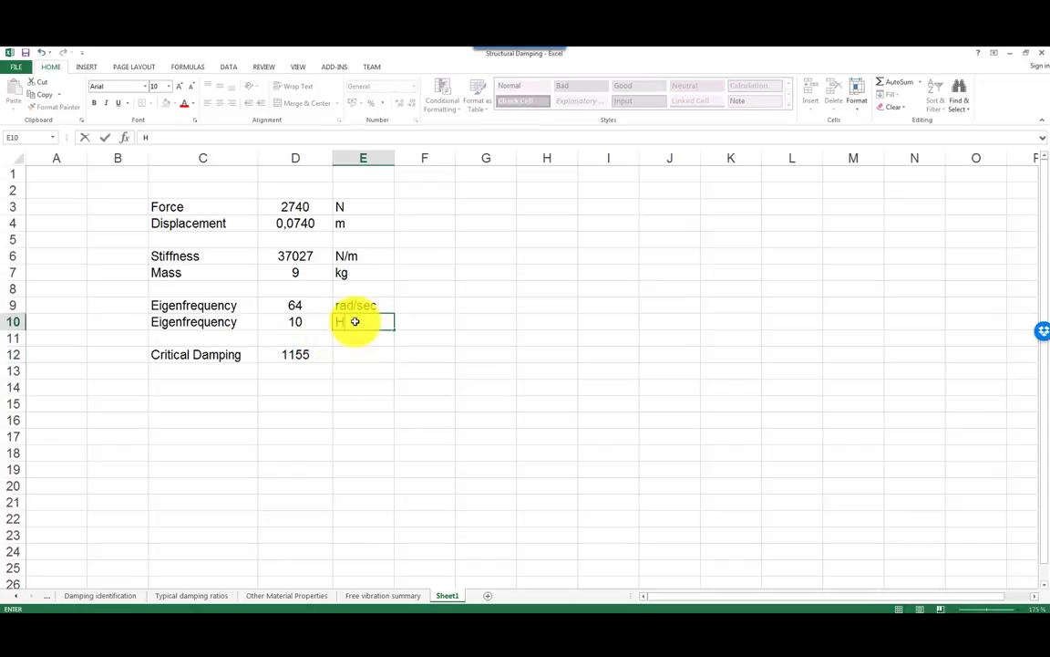
{"action": "type", "text": "z"}
{"action": "left_click", "coordinate": [365, 355]}
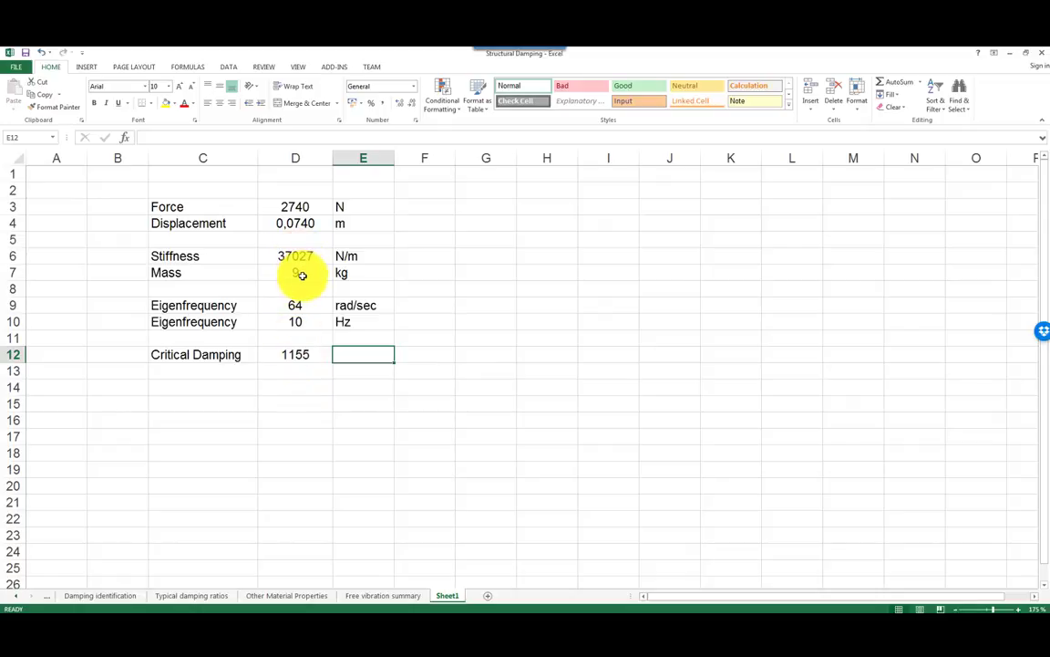
{"action": "left_click", "coordinate": [306, 372]}
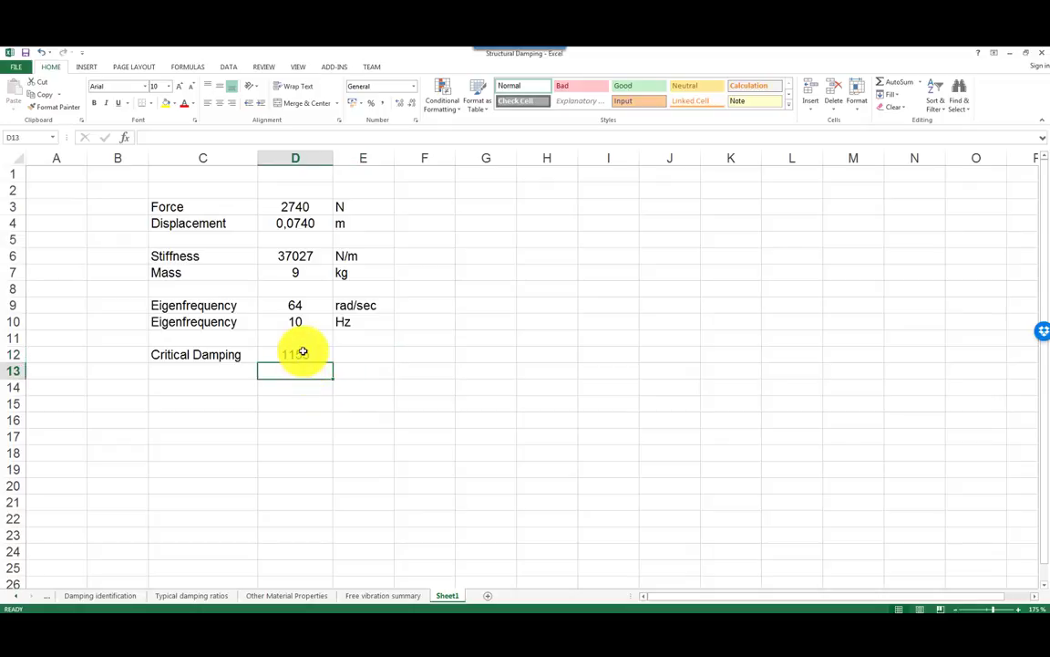
{"action": "left_click", "coordinate": [303, 353]}
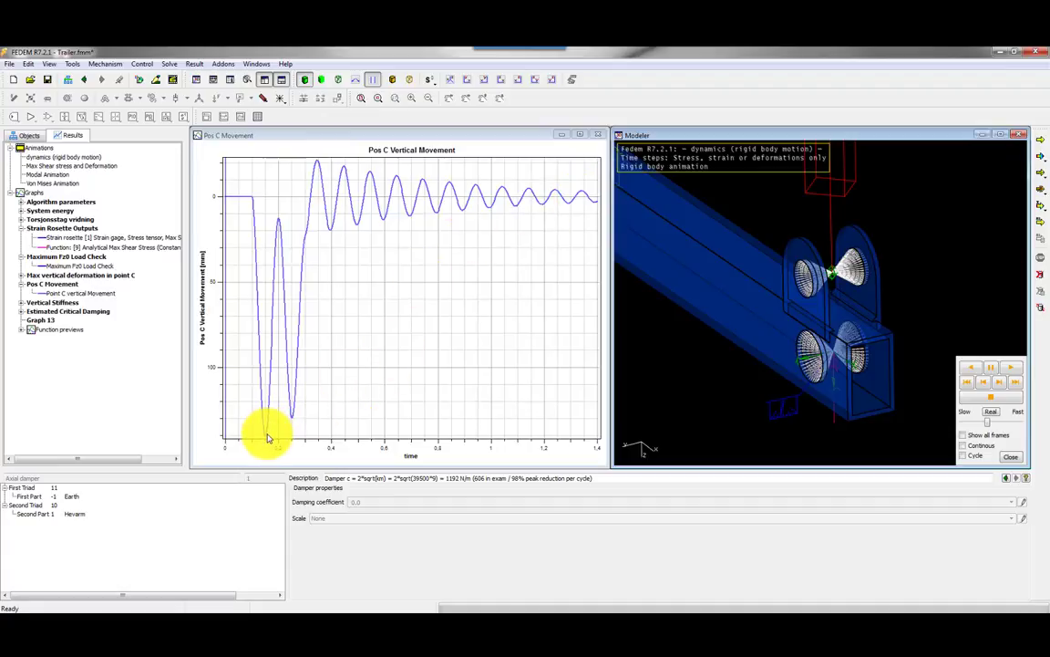
- Back in FEDEM, clear the dynamics results, set the axial damper's damping coefficient to 1155, and re-solve
{"action": "left_click", "coordinate": [1040, 276]}
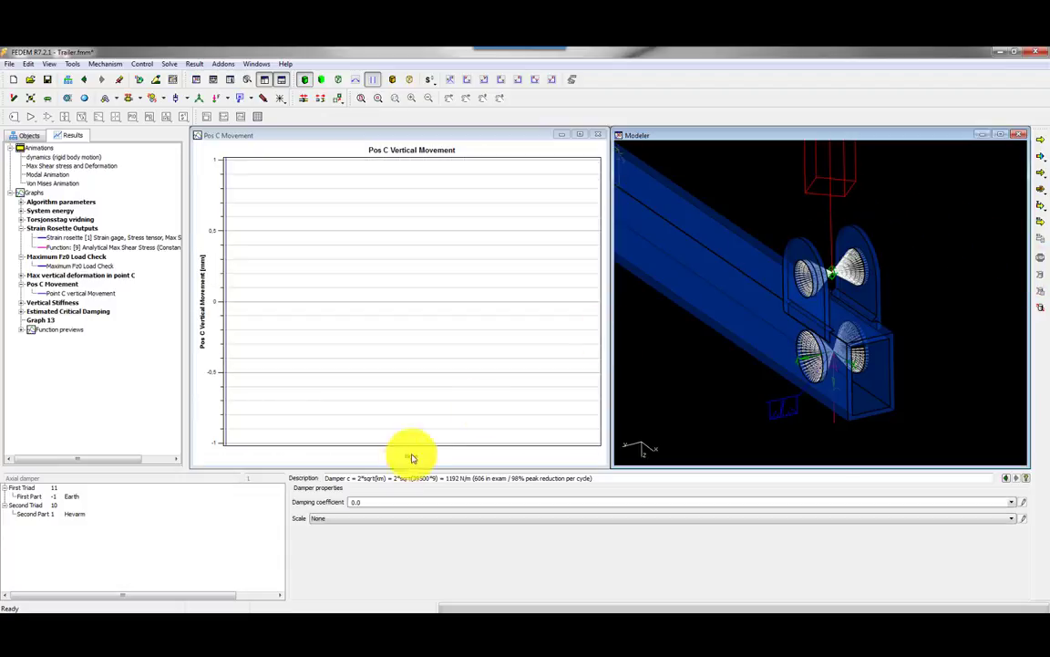
{"action": "left_click", "coordinate": [424, 502]}
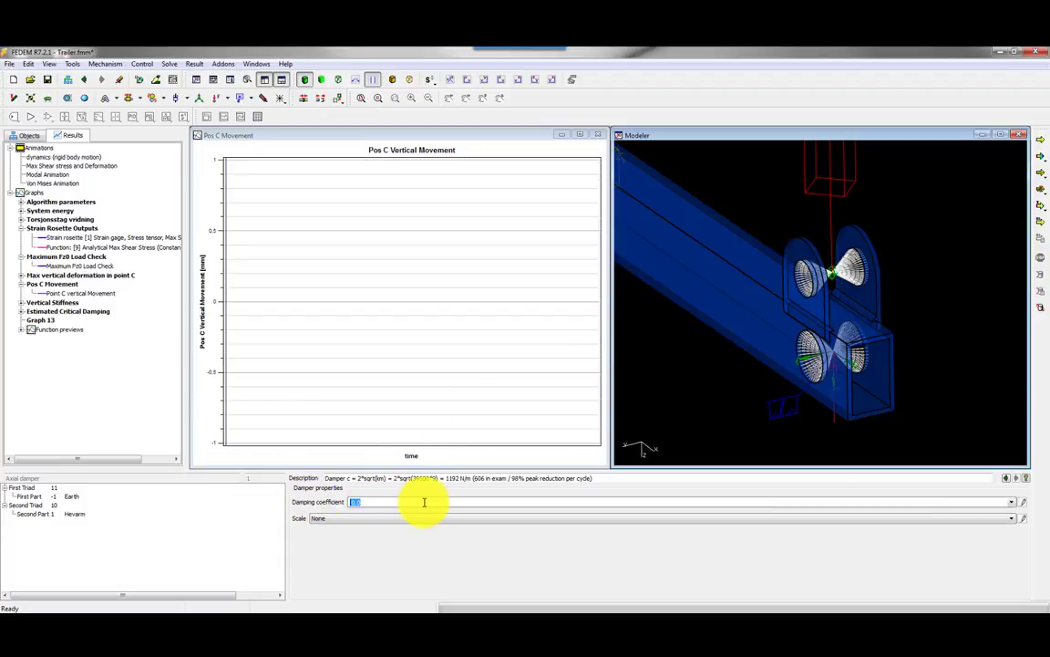
{"action": "type", "text": "1 155"}
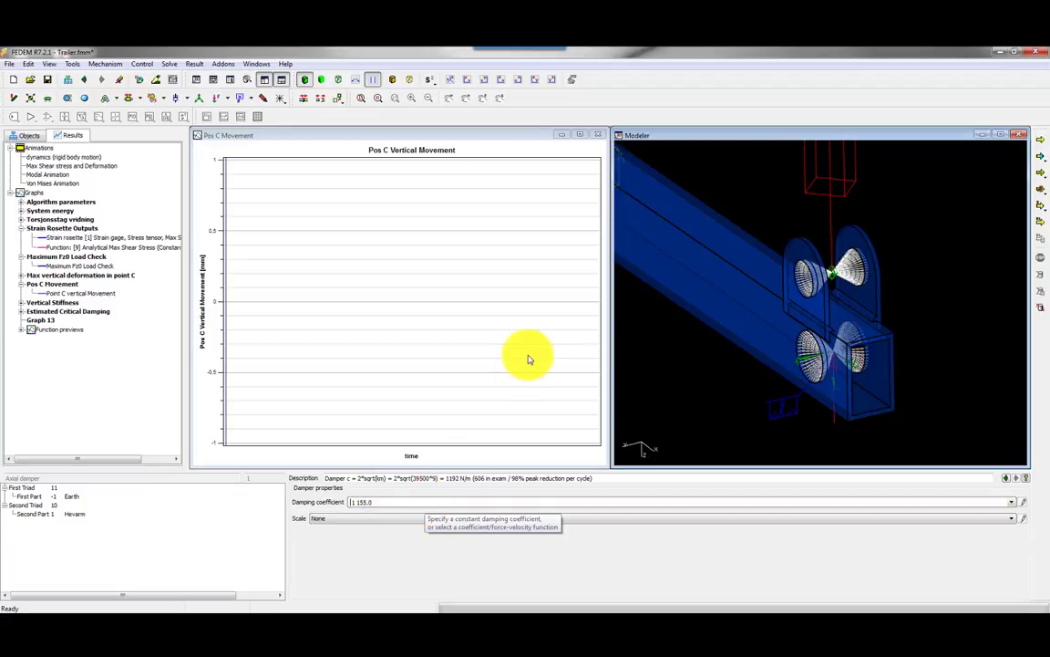
{"action": "left_click", "coordinate": [1042, 145]}
{"action": "left_click", "coordinate": [463, 429]}
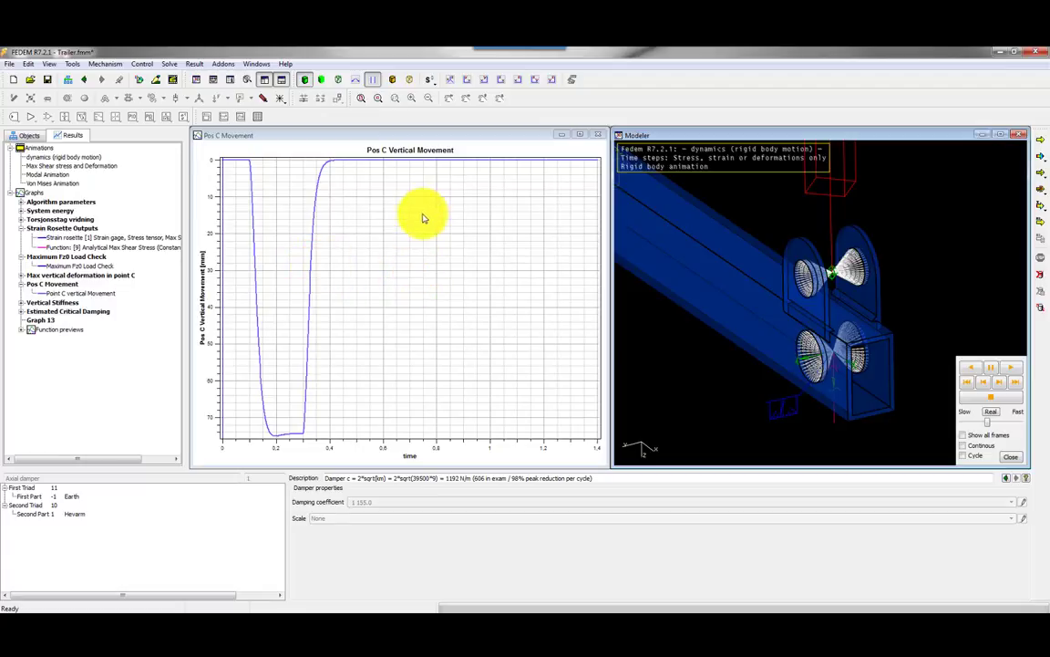
- Examine the lowest point of the damped Pos C Vertical Movement curve up close and restore the full graph view
{"action": "left_click", "coordinate": [410, 276]}
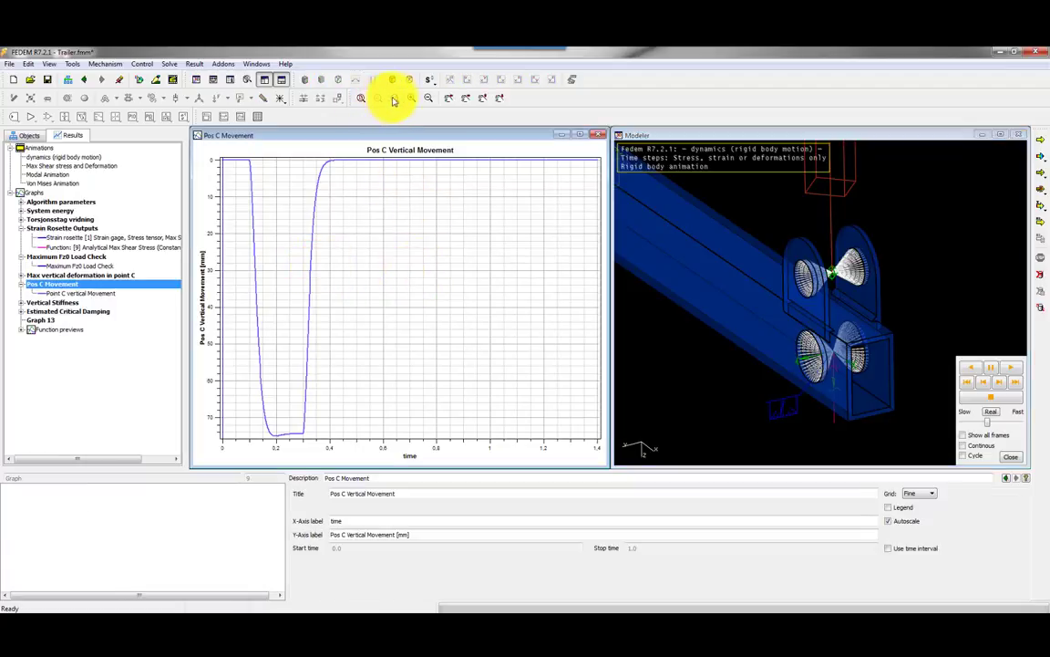
{"action": "mouse_move", "coordinate": [288, 436]}
{"action": "left_click_drag", "start_coordinate": [288, 436], "coordinate": [289, 437]}
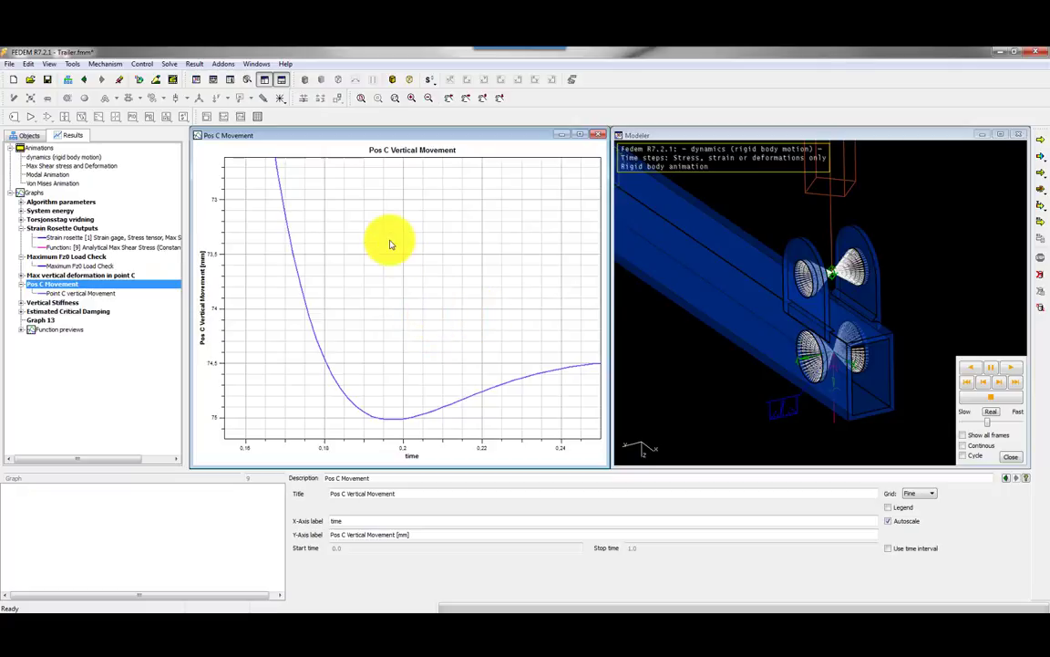
{"action": "left_click", "coordinate": [362, 98]}
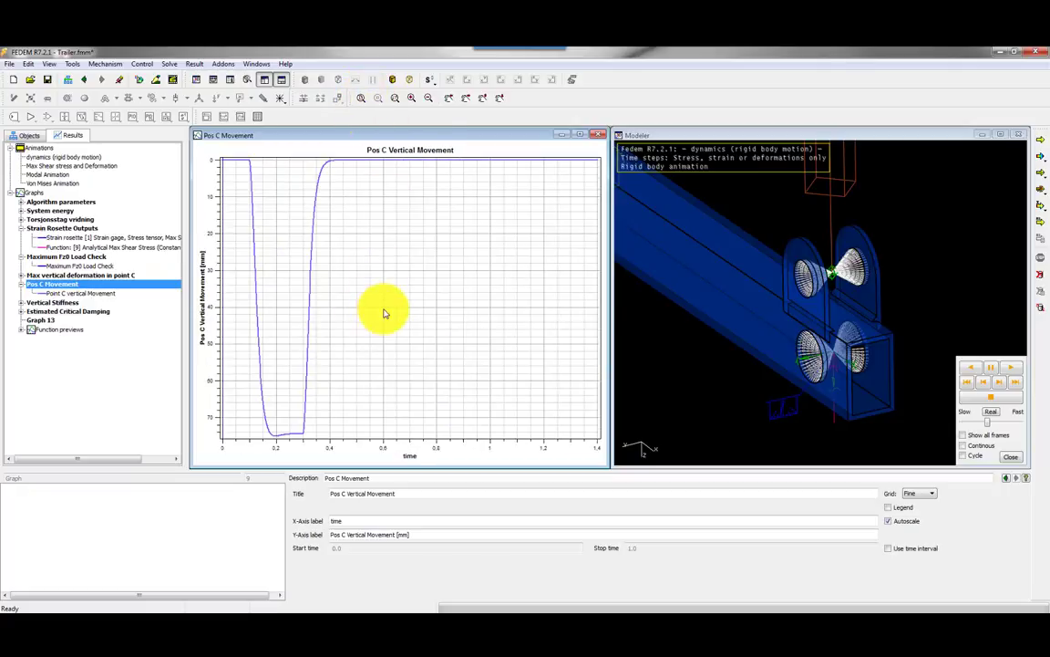